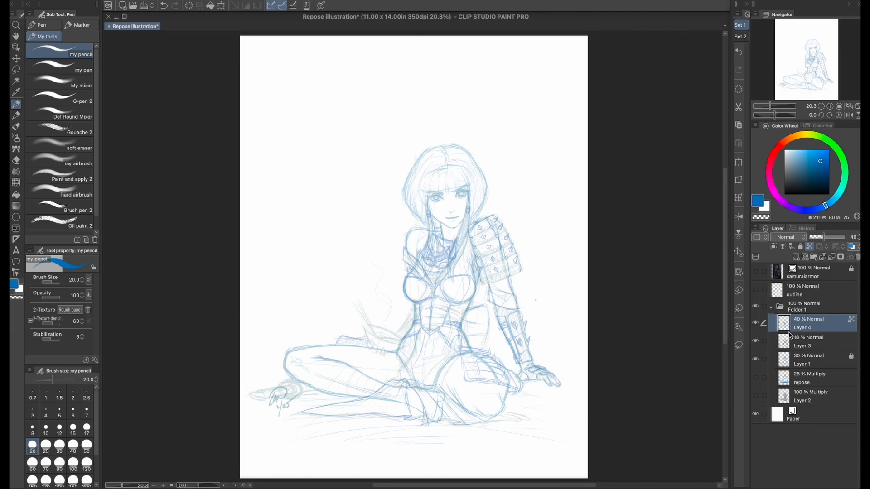
# - Add a new raster layer directly above the outline layer
pyautogui.click(755, 323)
pyautogui.click(756, 324)
pyautogui.click(830, 345)
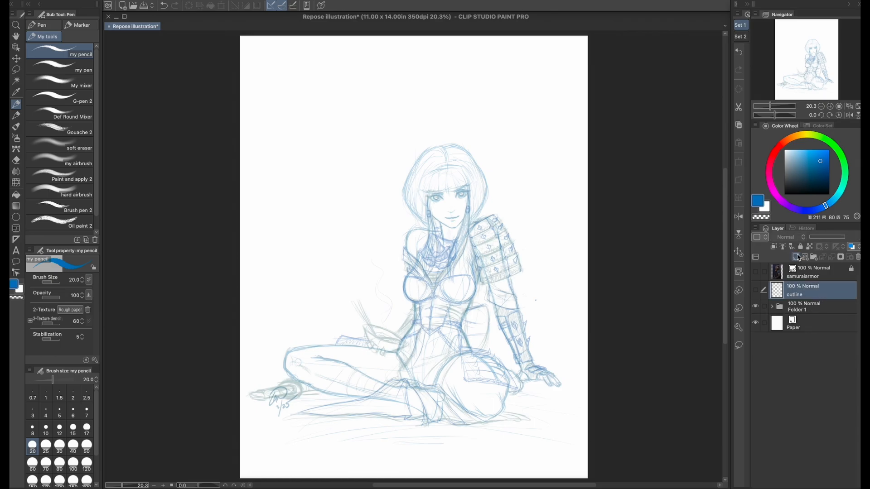
pyautogui.click(797, 257)
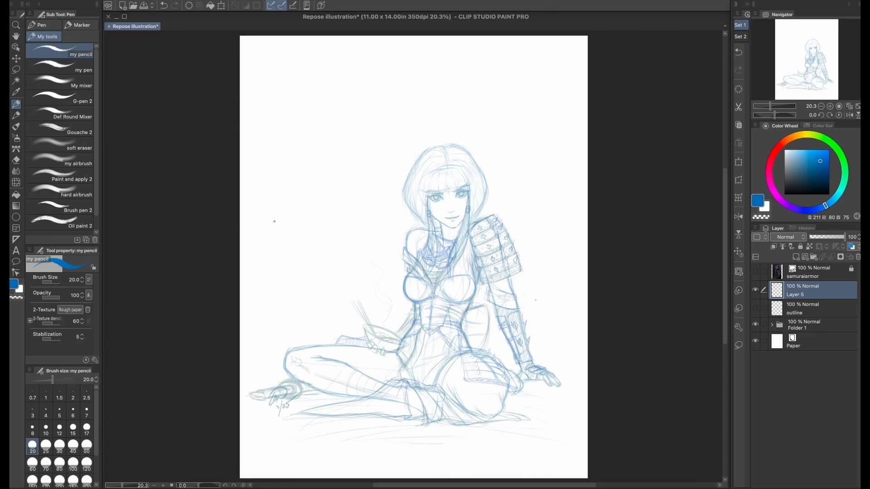
# - Open the detailed settings of the my pencil brush, with the view at 50% on the figure's upper body and blank canvas beside it
pyautogui.click(830, 107)
pyautogui.click(830, 107)
pyautogui.click(830, 106)
pyautogui.moveTo(801, 53); pyautogui.dragTo(795, 53)
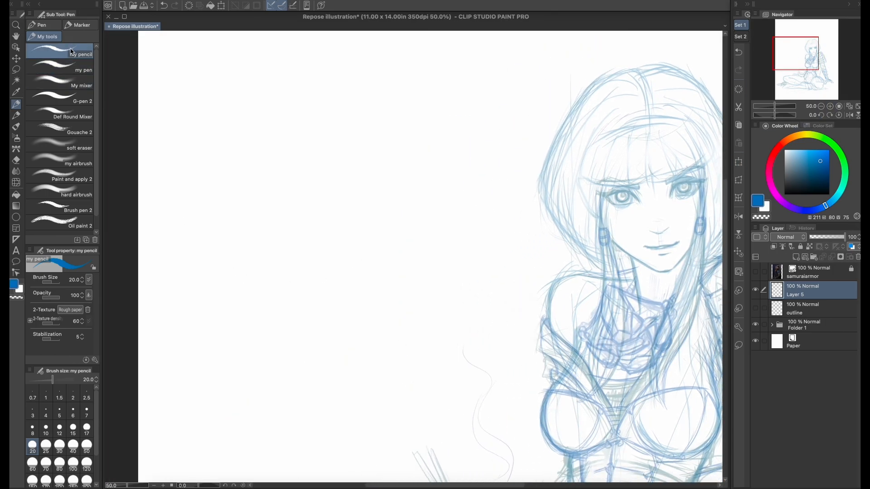
pyautogui.click(94, 360)
pyautogui.moveTo(539, 122); pyautogui.dragTo(257, 78)
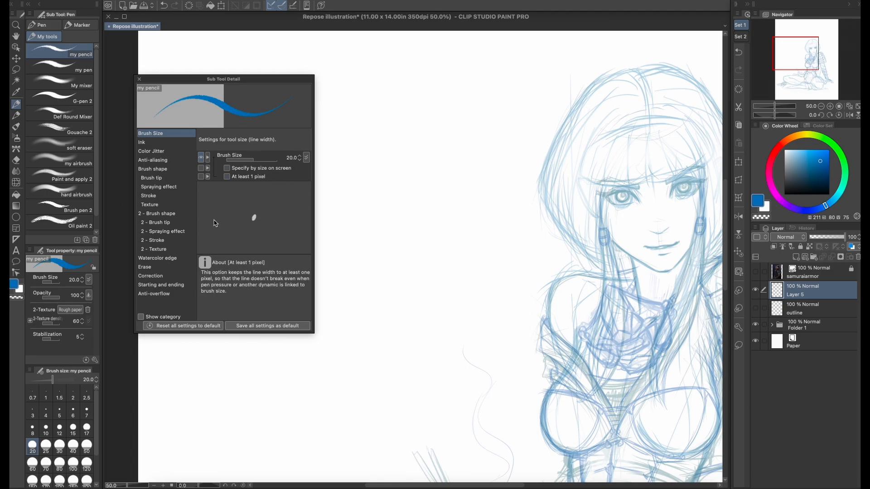
# - Test the my pencil brush at size 20 with a looping line and light hatching on the blank canvas beside the figure
pyautogui.moveTo(366, 186); pyautogui.dragTo(377, 273)
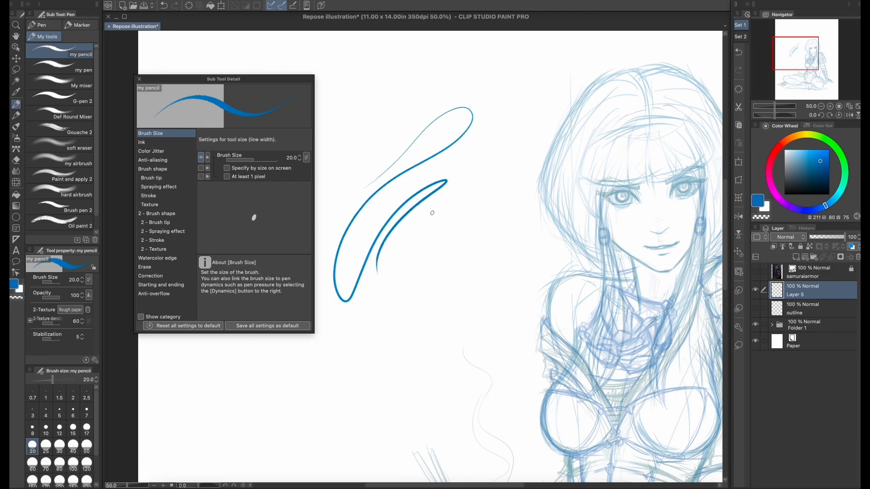
pyautogui.moveTo(427, 195); pyautogui.dragTo(381, 263)
pyautogui.moveTo(416, 211); pyautogui.dragTo(389, 246)
pyautogui.moveTo(421, 205)
pyautogui.mouseDown()
pyautogui.moveTo(390, 246)
pyautogui.moveTo(398, 236)
pyautogui.moveTo(395, 246)
pyautogui.moveTo(408, 245)
pyautogui.mouseUp()
# - Set the my pencil brush's opacity to 39 and add more hatching beside the test line
pyautogui.moveTo(62, 298); pyautogui.dragTo(50, 299)
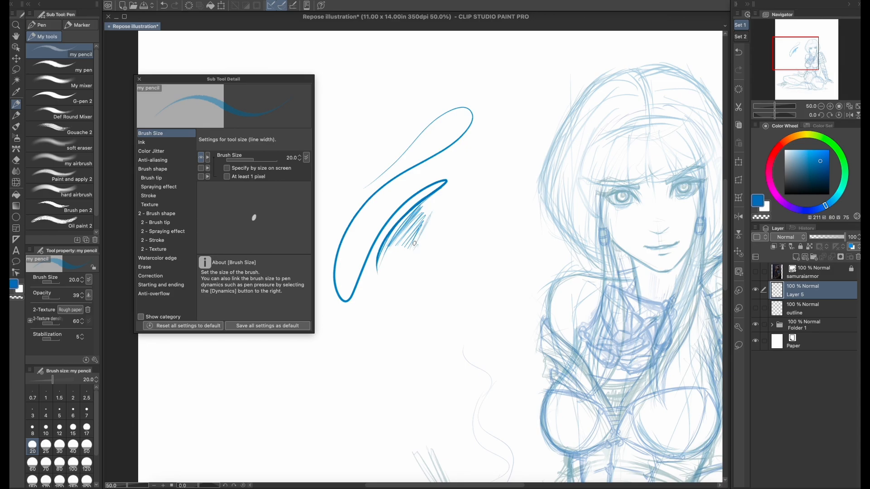
pyautogui.moveTo(433, 218); pyautogui.dragTo(415, 248)
pyautogui.moveTo(451, 206); pyautogui.dragTo(414, 244)
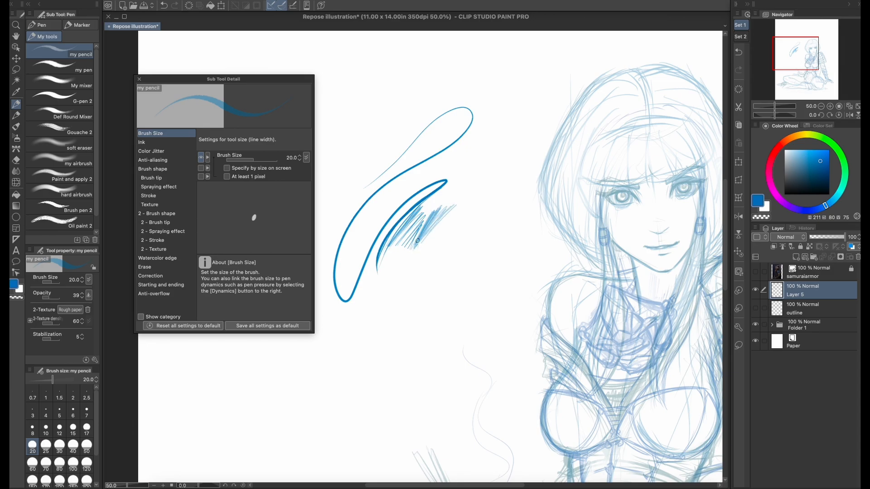
pyautogui.moveTo(443, 209); pyautogui.dragTo(421, 238)
# - Enlarge the my pencil brush to size 62.7 and paint broad shading strokes over the test hatching
pyautogui.press(']')
pyautogui.press(']')
pyautogui.press(']')
pyautogui.press(']')
pyautogui.press(']')
pyautogui.press(']')
pyautogui.press(']')
pyautogui.press(']')
pyautogui.press(']')
pyautogui.press(']')
pyautogui.press(']')
pyautogui.press(']')
pyautogui.moveTo(416, 223)
pyautogui.mouseDown()
pyautogui.moveTo(463, 192)
pyautogui.moveTo(436, 209)
pyautogui.moveTo(439, 202)
pyautogui.moveTo(412, 206)
pyautogui.moveTo(423, 193)
pyautogui.moveTo(417, 183)
pyautogui.moveTo(372, 240)
pyautogui.moveTo(417, 186)
pyautogui.moveTo(362, 269)
pyautogui.moveTo(414, 189)
pyautogui.moveTo(359, 253)
pyautogui.moveTo(413, 187)
pyautogui.moveTo(350, 254)
pyautogui.moveTo(390, 196)
pyautogui.moveTo(354, 252)
pyautogui.moveTo(359, 232)
pyautogui.moveTo(371, 221)
pyautogui.moveTo(366, 255)
pyautogui.moveTo(389, 197)
pyautogui.moveTo(354, 243)
pyautogui.moveTo(372, 228)
pyautogui.moveTo(352, 308)
pyautogui.moveTo(399, 195)
pyautogui.moveTo(357, 302)
pyautogui.moveTo(408, 196)
pyautogui.moveTo(357, 283)
pyautogui.moveTo(398, 212)
pyautogui.moveTo(368, 264)
pyautogui.moveTo(364, 299)
pyautogui.moveTo(388, 235)
pyautogui.moveTo(358, 341)
pyautogui.moveTo(375, 251)
pyautogui.moveTo(360, 306)
pyautogui.moveTo(364, 283)
pyautogui.moveTo(359, 297)
pyautogui.moveTo(367, 404)
pyautogui.moveTo(371, 270)
pyautogui.moveTo(360, 296)
pyautogui.moveTo(364, 268)
pyautogui.moveTo(355, 329)
pyautogui.moveTo(354, 288)
pyautogui.moveTo(362, 335)
pyautogui.moveTo(354, 329)
pyautogui.moveTo(394, 234)
pyautogui.moveTo(389, 250)
pyautogui.moveTo(397, 250)
pyautogui.moveTo(365, 308)
pyautogui.moveTo(399, 236)
pyautogui.moveTo(372, 318)
pyautogui.mouseUp()
# - Set the my pencil brush's opacity to 100, add darker test strokes and erase part of the shading
pyautogui.moveTo(48, 298); pyautogui.dragTo(68, 297)
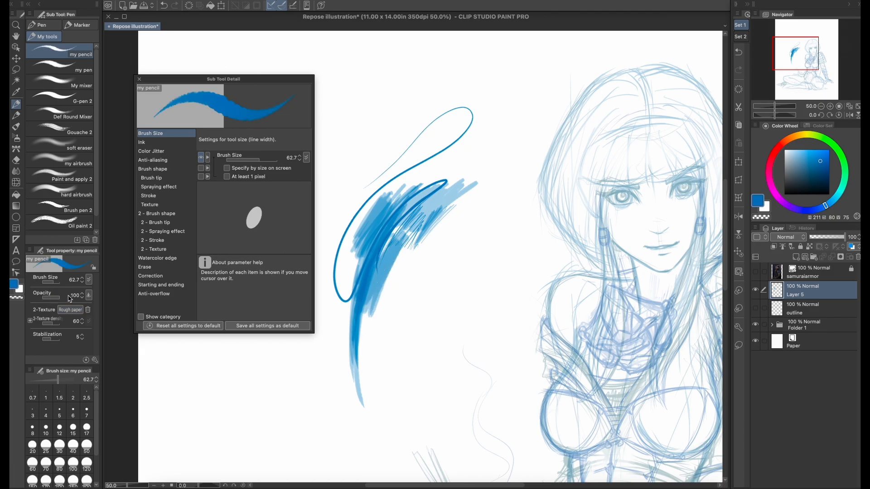
pyautogui.moveTo(422, 234)
pyautogui.mouseDown()
pyautogui.moveTo(383, 297)
pyautogui.moveTo(407, 266)
pyautogui.moveTo(400, 292)
pyautogui.moveTo(438, 200)
pyautogui.moveTo(353, 333)
pyautogui.moveTo(446, 208)
pyautogui.moveTo(391, 300)
pyautogui.moveTo(384, 342)
pyautogui.moveTo(446, 207)
pyautogui.moveTo(386, 386)
pyautogui.mouseUp()
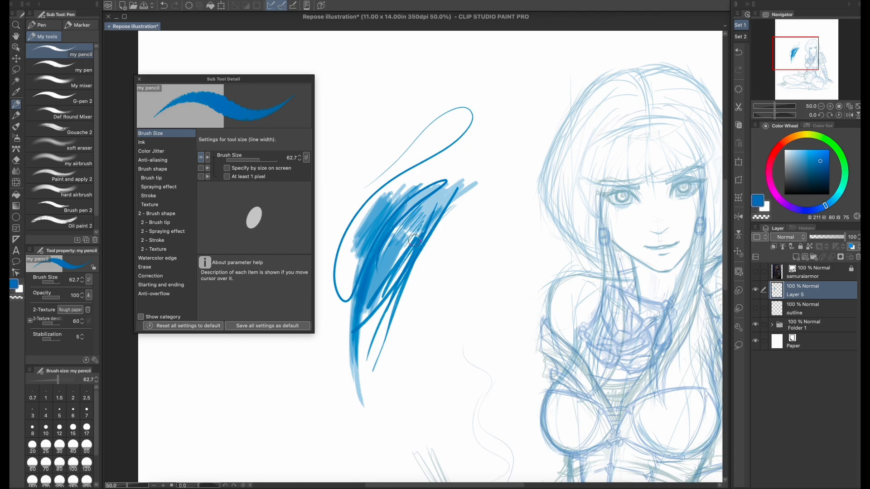
pyautogui.moveTo(413, 241)
pyautogui.mouseDown()
pyautogui.moveTo(387, 291)
pyautogui.moveTo(436, 193)
pyautogui.moveTo(411, 265)
pyautogui.mouseUp()
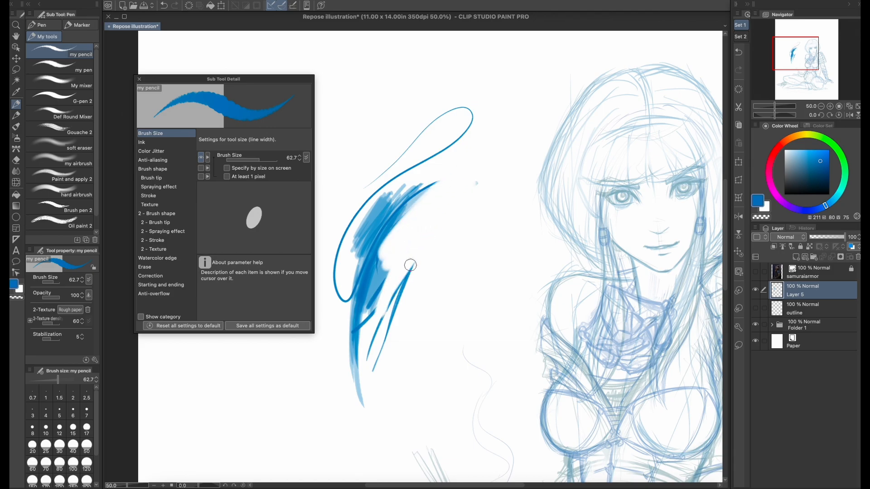
# - Examine the Soft eraser's Ink and Color Jitter settings, then return to the my pencil brush
pyautogui.click(16, 160)
pyautogui.click(86, 56)
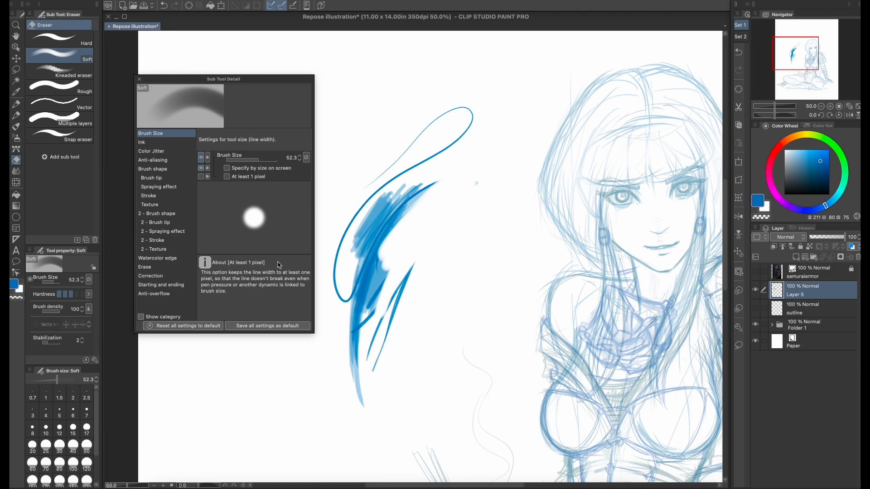
pyautogui.click(154, 142)
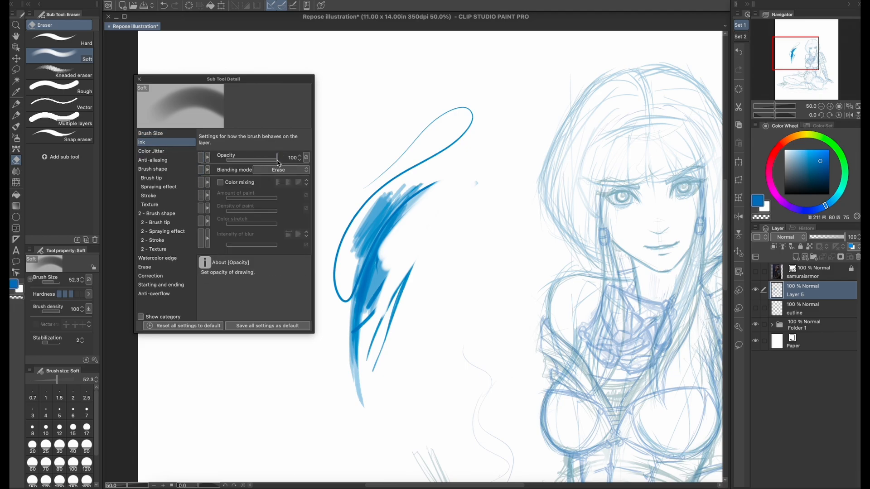
pyautogui.click(152, 150)
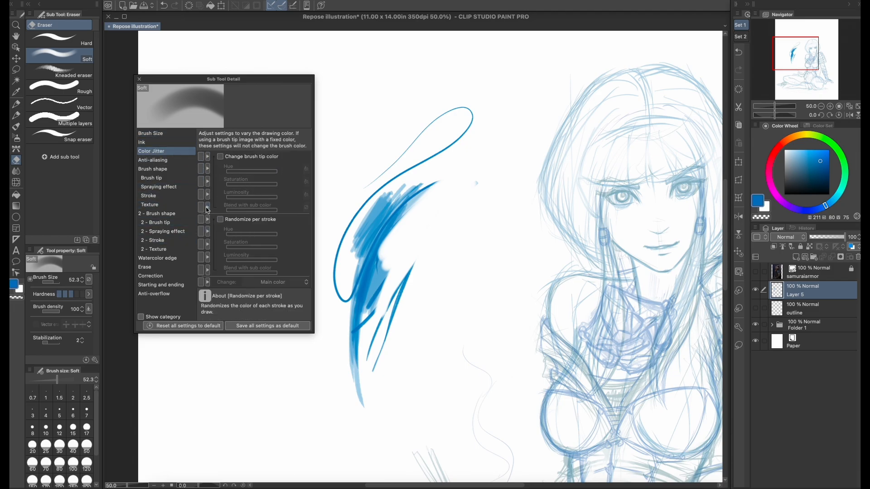
pyautogui.click(141, 80)
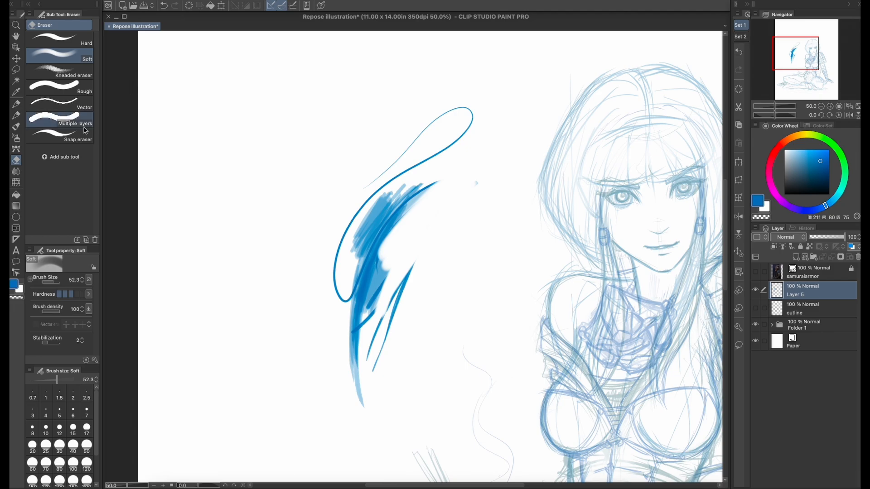
pyautogui.click(16, 104)
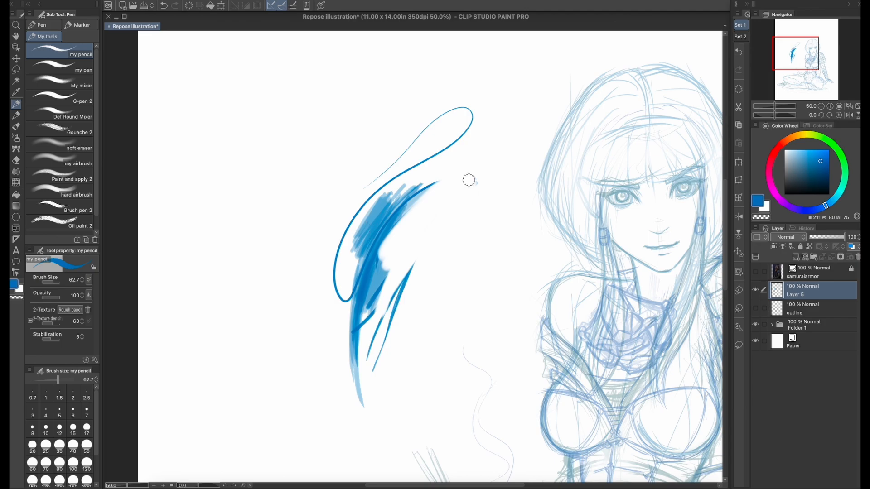
# - Erase all the blue test strokes beside the figure with the my pencil brush
pyautogui.moveTo(473, 182); pyautogui.dragTo(478, 186)
pyautogui.moveTo(476, 117)
pyautogui.mouseDown()
pyautogui.moveTo(364, 184)
pyautogui.moveTo(345, 208)
pyautogui.moveTo(370, 203)
pyautogui.moveTo(328, 257)
pyautogui.moveTo(321, 288)
pyautogui.moveTo(380, 248)
pyautogui.moveTo(335, 304)
pyautogui.moveTo(366, 300)
pyautogui.moveTo(379, 283)
pyautogui.moveTo(408, 288)
pyautogui.moveTo(412, 259)
pyautogui.moveTo(353, 367)
pyautogui.moveTo(362, 419)
pyautogui.moveTo(386, 464)
pyautogui.mouseUp()
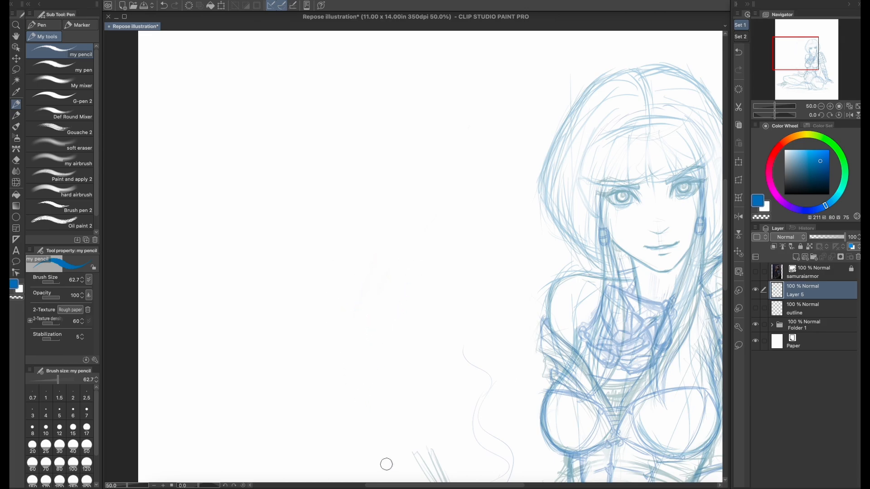
# - Hide Layer 1 and Layer 3 inside Folder 1 to examine the armor details of Layer 4 on their own
pyautogui.moveTo(804, 57); pyautogui.dragTo(819, 59)
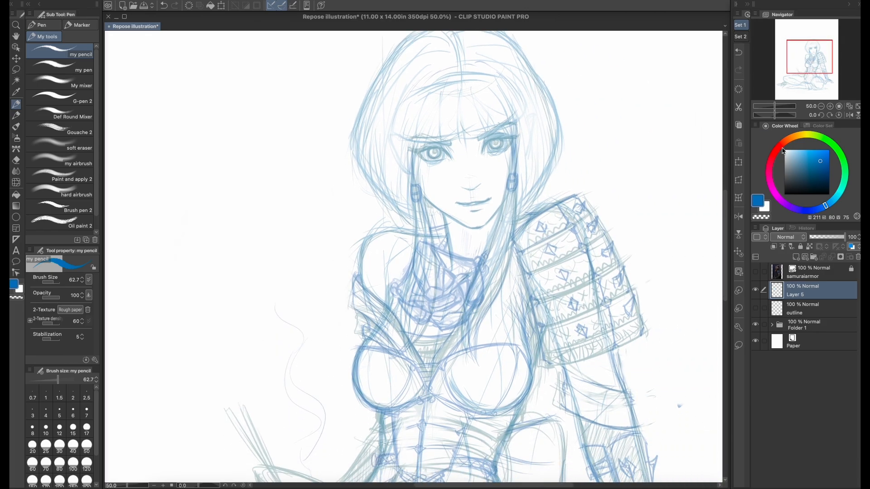
pyautogui.click(756, 326)
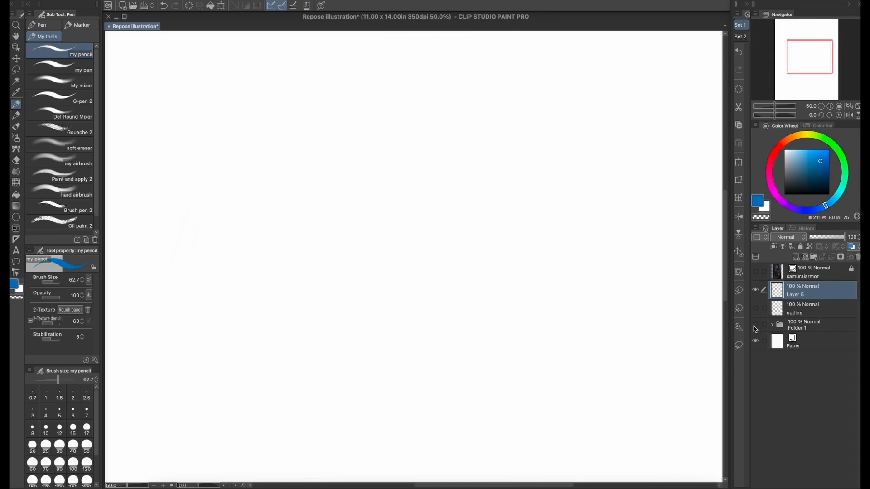
pyautogui.click(756, 326)
pyautogui.click(772, 325)
pyautogui.click(756, 377)
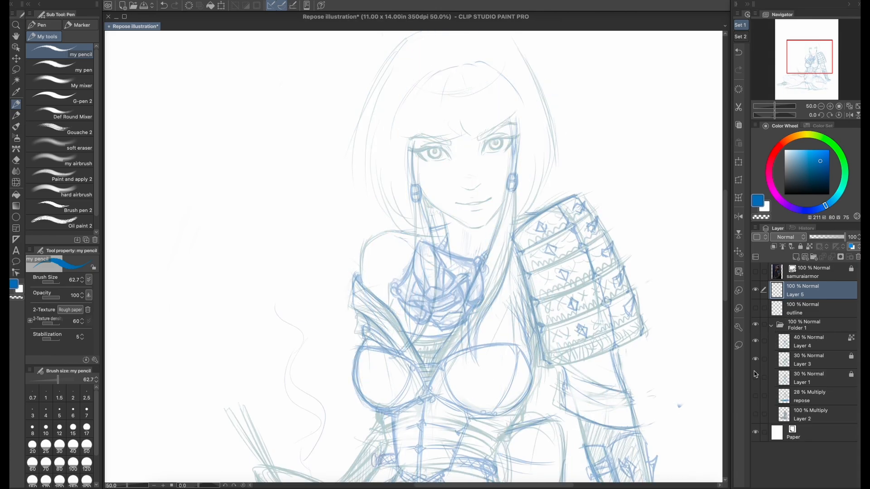
pyautogui.click(755, 359)
pyautogui.click(755, 340)
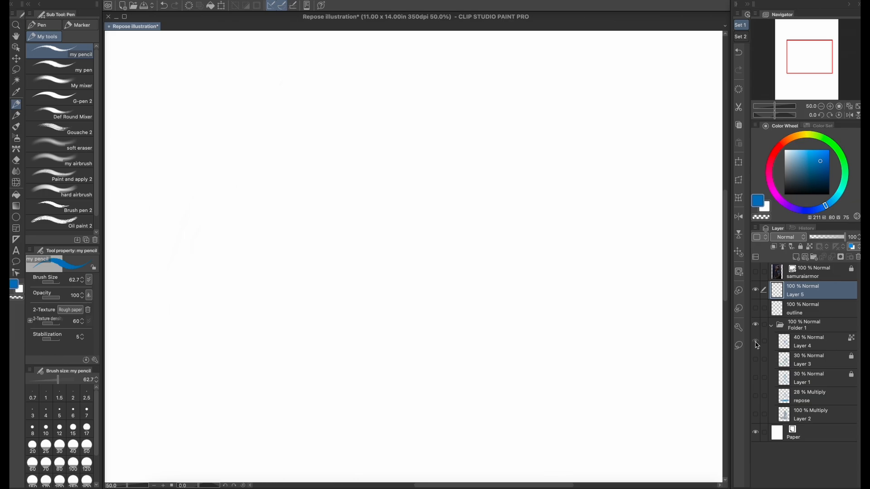
pyautogui.click(755, 342)
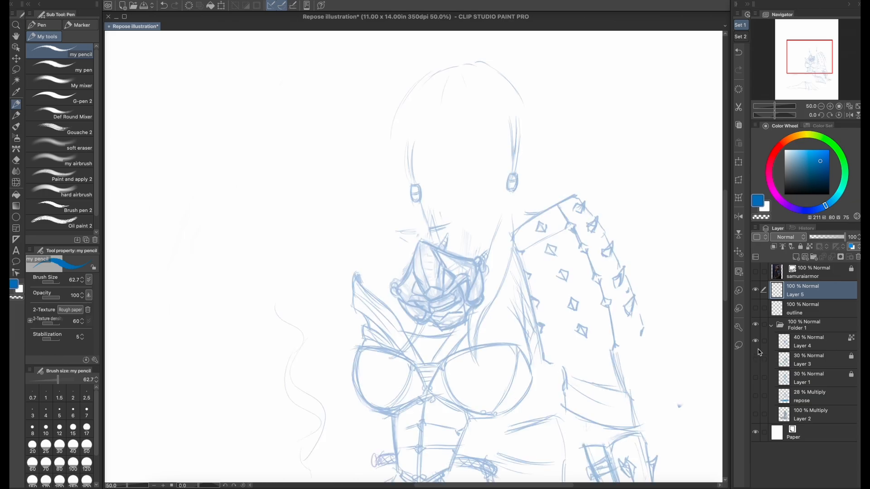
pyautogui.moveTo(804, 76); pyautogui.dragTo(806, 86)
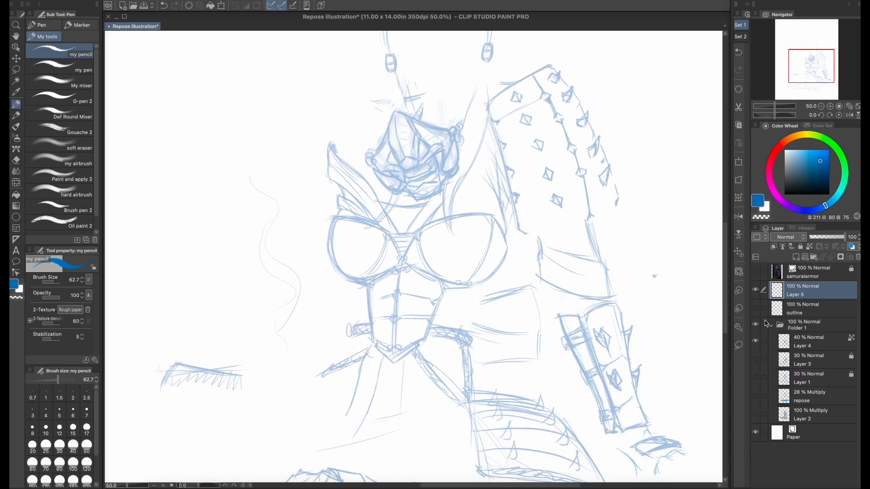
# - Show Layer 3 and hide Layer 4 to examine the clothing sketch on its own
pyautogui.click(755, 359)
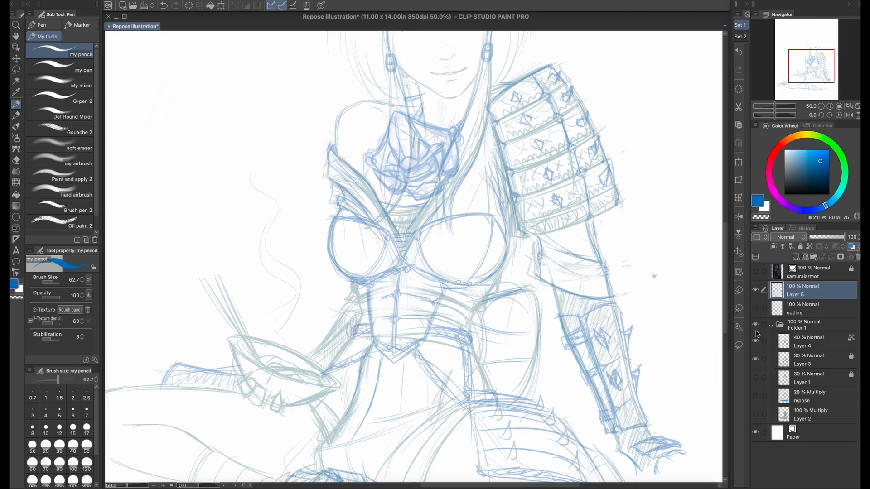
pyautogui.click(756, 326)
pyautogui.click(755, 324)
pyautogui.click(755, 341)
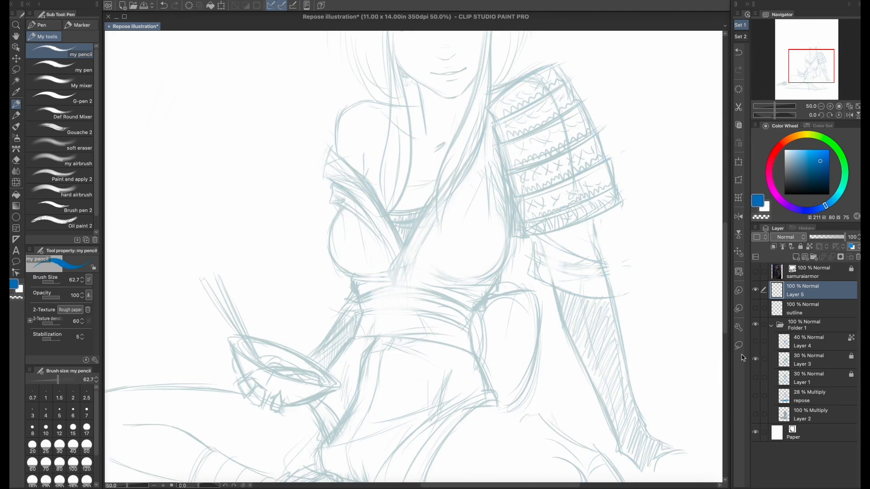
# - Examine the body sketch of Layer 1 alone, then show Layers 3 and 4 again and collapse Folder 1
pyautogui.click(756, 378)
pyautogui.click(755, 360)
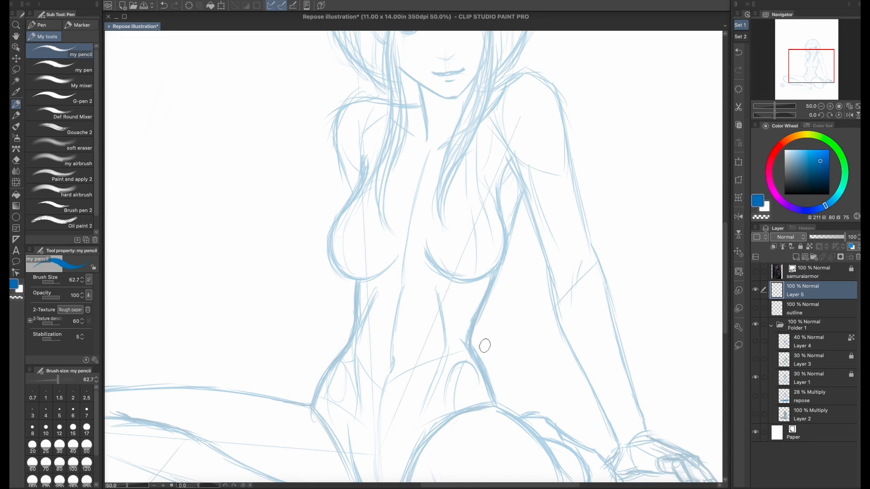
pyautogui.click(756, 360)
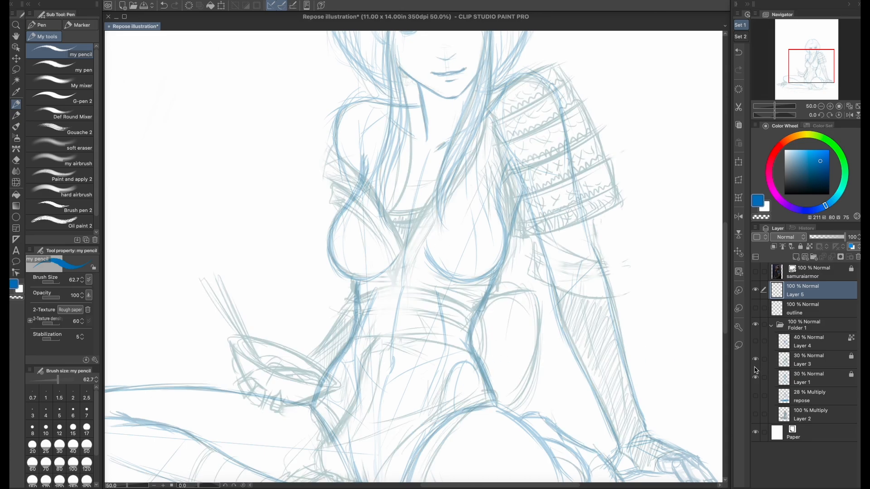
pyautogui.click(756, 342)
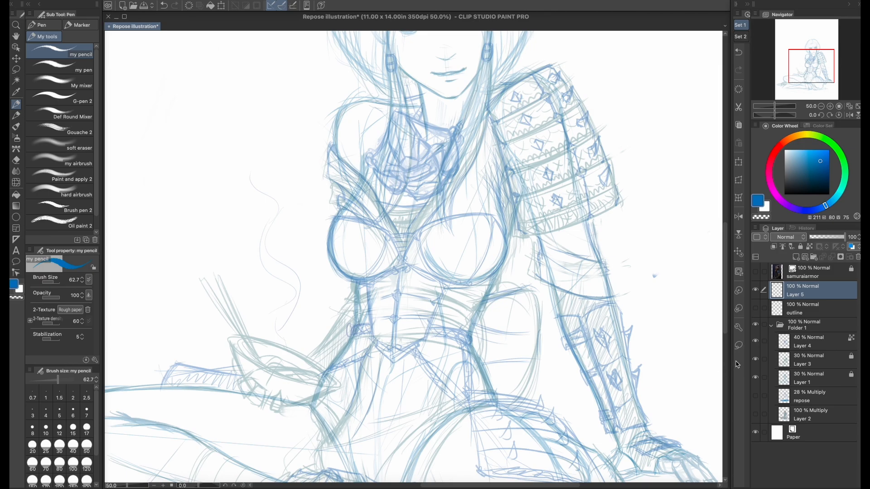
pyautogui.click(772, 325)
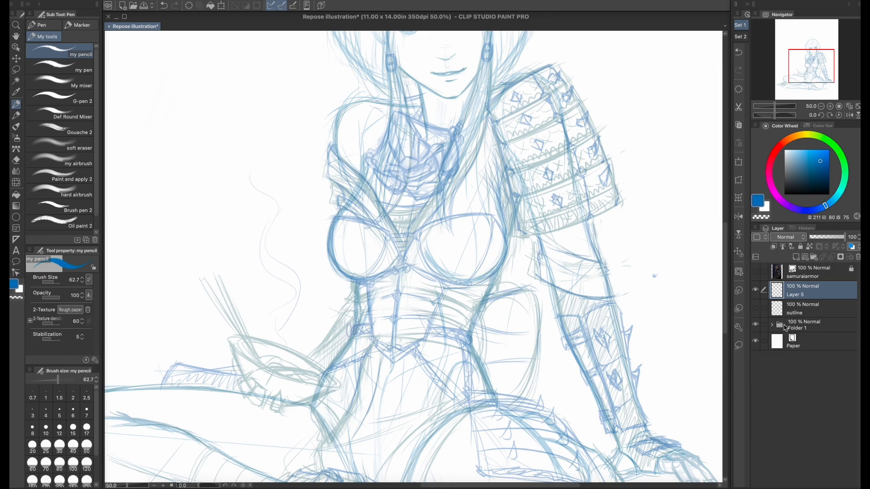
# - Lower the opacity of Folder 1 to 53% and make Layer 5 the active layer
pyautogui.click(827, 331)
pyautogui.click(834, 239)
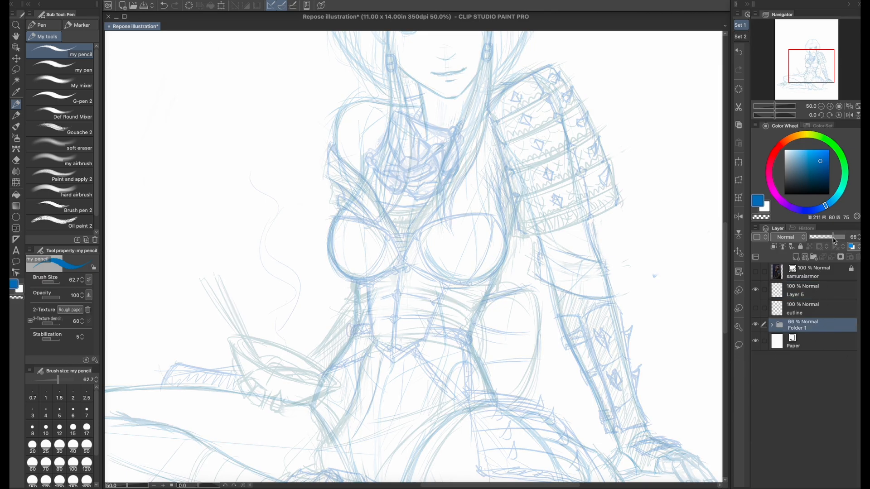
pyautogui.moveTo(833, 241); pyautogui.dragTo(830, 241)
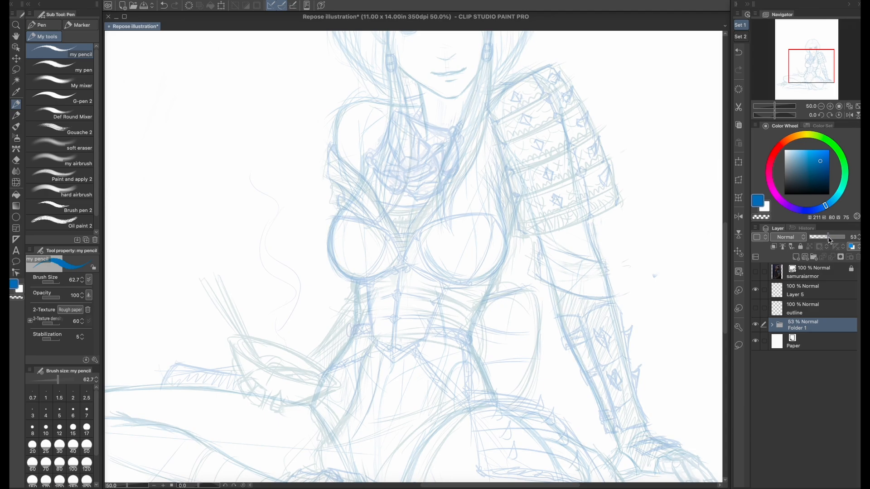
pyautogui.click(826, 292)
# - Choose the G-pen 2 brush with black as the drawing color and open its detailed settings
pyautogui.moveTo(801, 77); pyautogui.dragTo(796, 61)
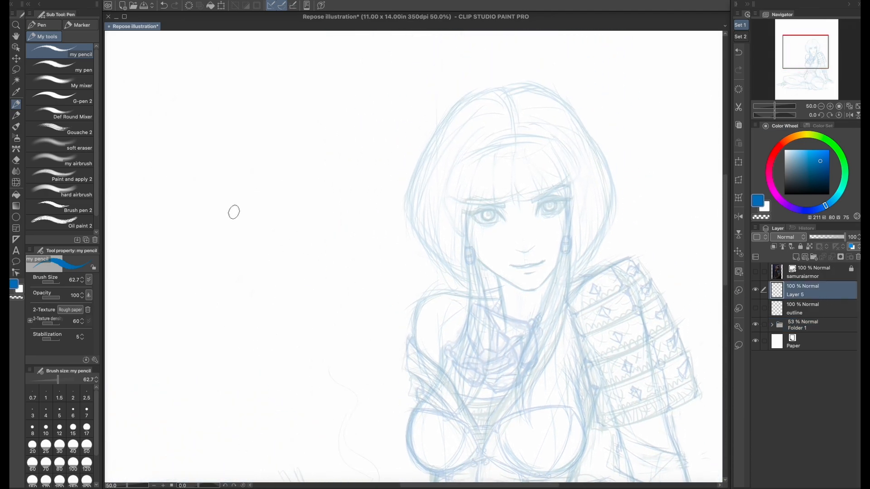
pyautogui.click(59, 445)
pyautogui.click(59, 97)
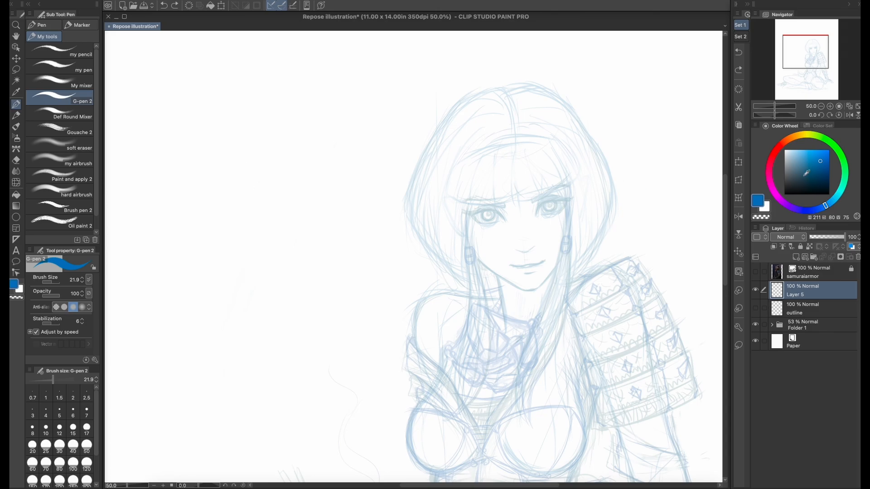
pyautogui.moveTo(806, 173); pyautogui.dragTo(783, 195)
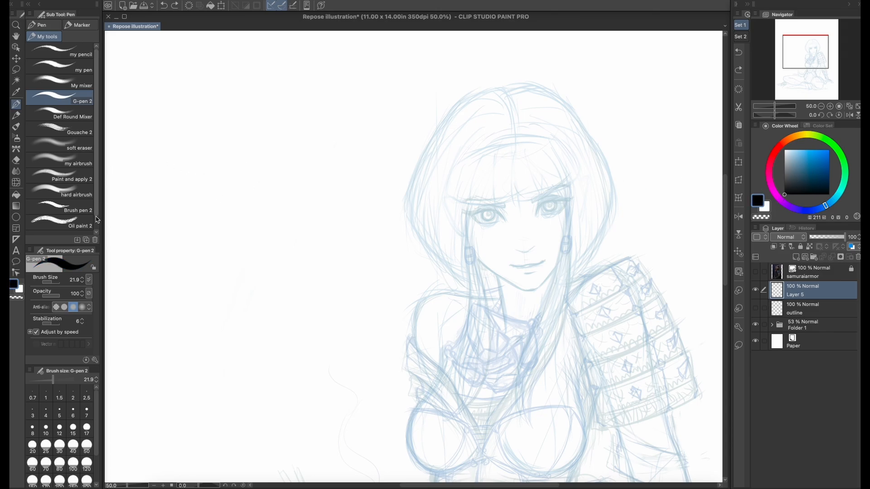
pyautogui.click(95, 360)
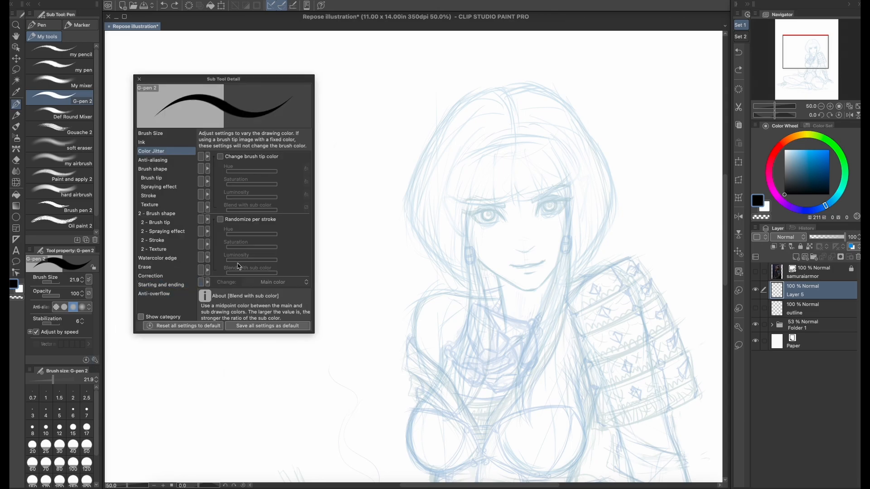
pyautogui.moveTo(278, 82); pyautogui.dragTo(253, 73)
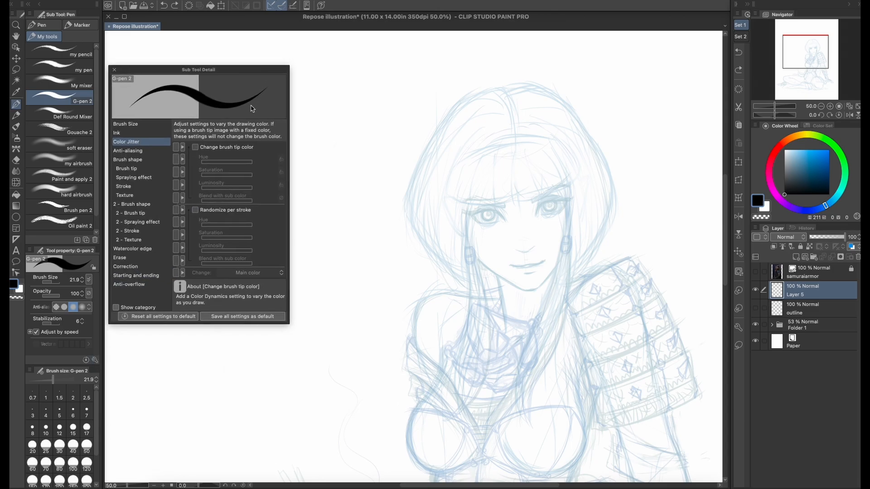
# - Examine the G-pen 2 stroke settings, including the gap and velocity correction options, and close the detailed settings
pyautogui.click(148, 186)
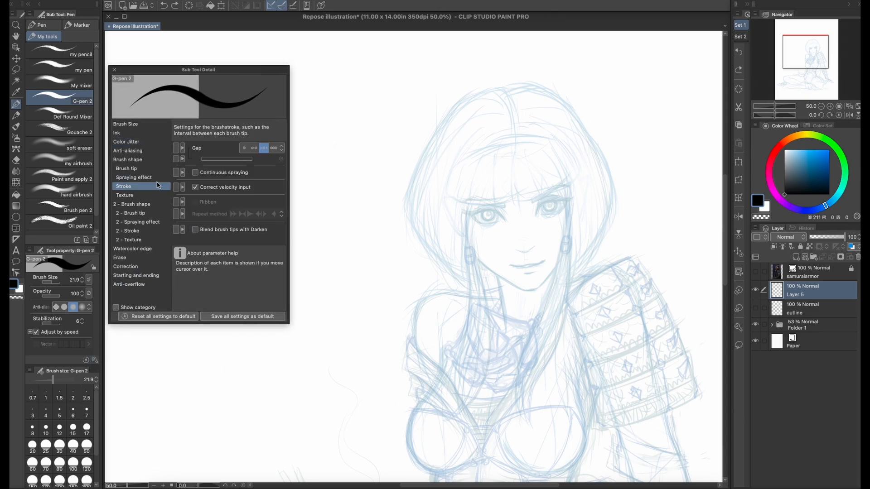
pyautogui.moveTo(266, 190)
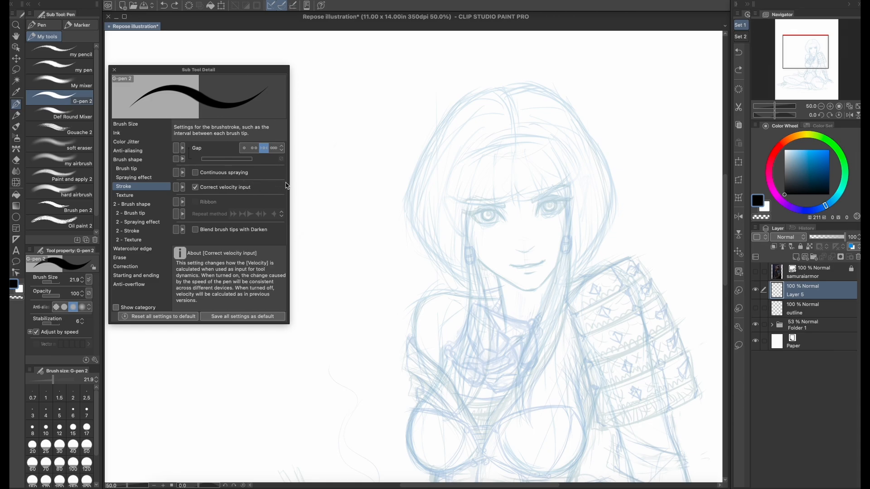
pyautogui.click(312, 177)
pyautogui.click(114, 69)
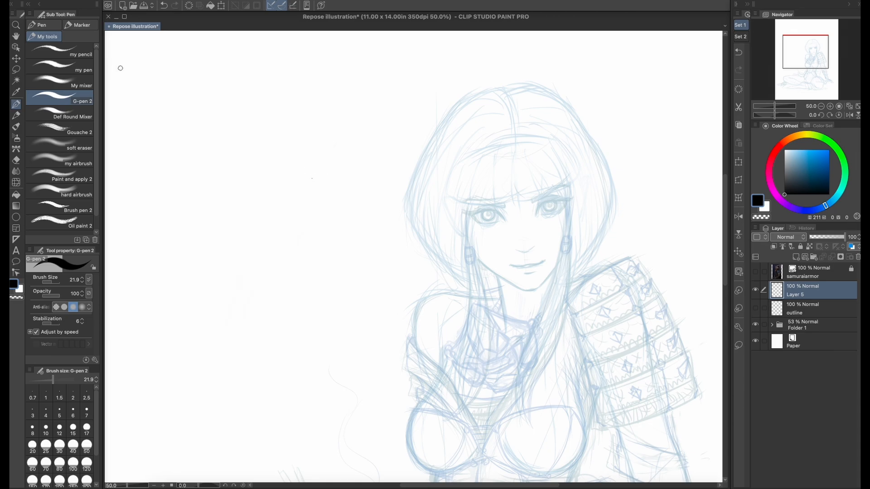
# - Draw curved and looping test strokes with the G-pen 2 brush on the blank canvas beside the figure, and undo them
pyautogui.moveTo(285, 153)
pyautogui.mouseDown()
pyautogui.moveTo(233, 208)
pyautogui.moveTo(222, 318)
pyautogui.moveTo(292, 179)
pyautogui.moveTo(260, 357)
pyautogui.mouseUp()
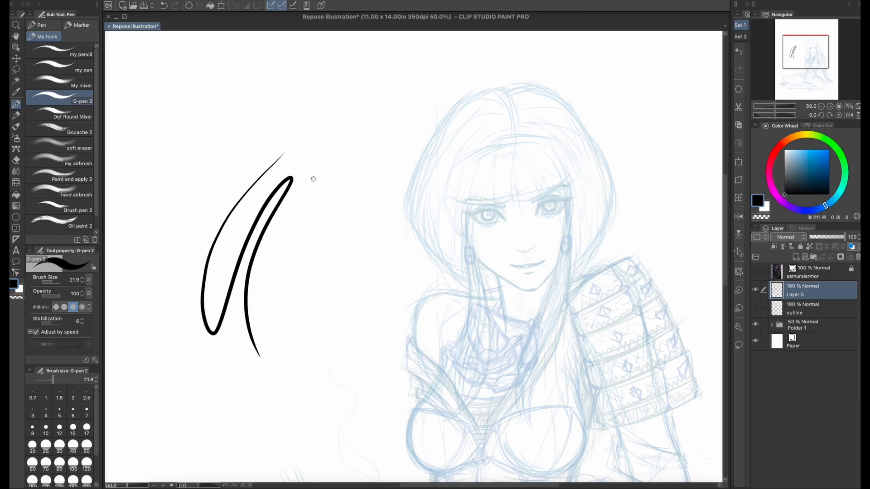
pyautogui.moveTo(307, 185)
pyautogui.mouseDown()
pyautogui.moveTo(286, 206)
pyautogui.moveTo(249, 287)
pyautogui.moveTo(252, 346)
pyautogui.mouseUp()
pyautogui.moveTo(317, 190)
pyautogui.mouseDown()
pyautogui.moveTo(259, 349)
pyautogui.moveTo(330, 216)
pyautogui.mouseUp()
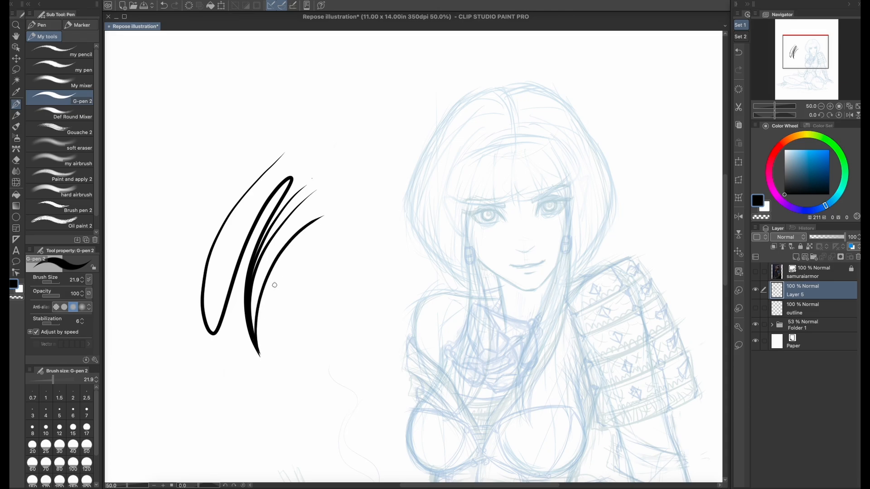
pyautogui.moveTo(260, 355); pyautogui.dragTo(348, 253)
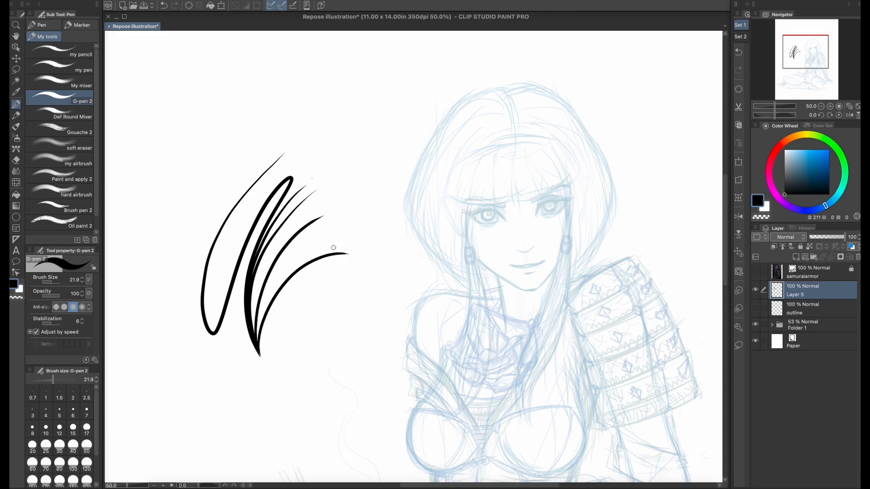
pyautogui.moveTo(260, 356)
pyautogui.mouseDown()
pyautogui.moveTo(264, 323)
pyautogui.moveTo(304, 279)
pyautogui.moveTo(371, 241)
pyautogui.moveTo(325, 191)
pyautogui.mouseUp()
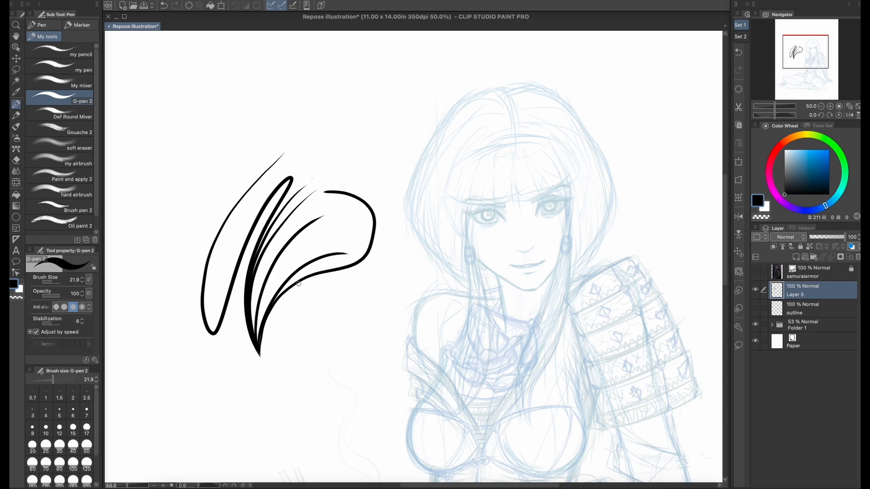
pyautogui.moveTo(335, 107)
pyautogui.mouseDown()
pyautogui.moveTo(206, 196)
pyautogui.moveTo(185, 387)
pyautogui.moveTo(238, 392)
pyautogui.moveTo(324, 278)
pyautogui.moveTo(213, 229)
pyautogui.moveTo(280, 147)
pyautogui.moveTo(263, 297)
pyautogui.mouseUp()
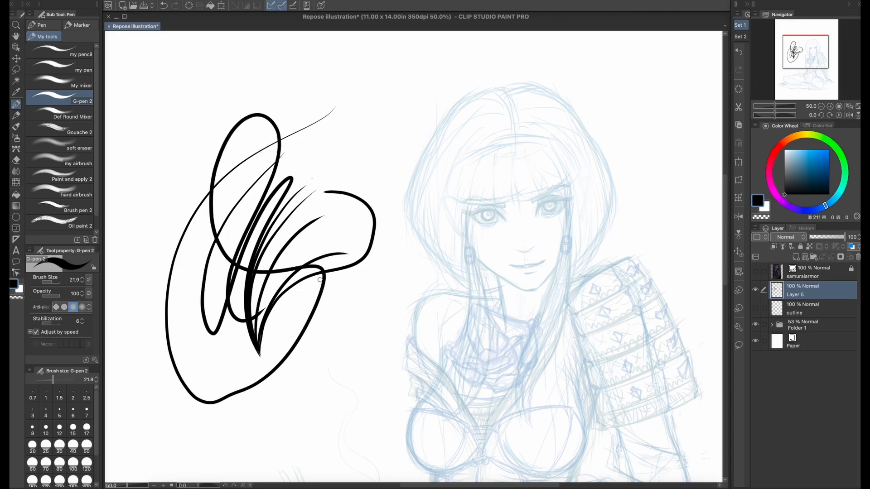
pyautogui.hotkey('ctrl', 'z')
# - Draw long tapered test strokes beside the figure with G-pen 2 at brush size 15, and undo the latest ones
pyautogui.moveTo(295, 164)
pyautogui.mouseDown()
pyautogui.moveTo(286, 340)
pyautogui.moveTo(301, 166)
pyautogui.mouseUp()
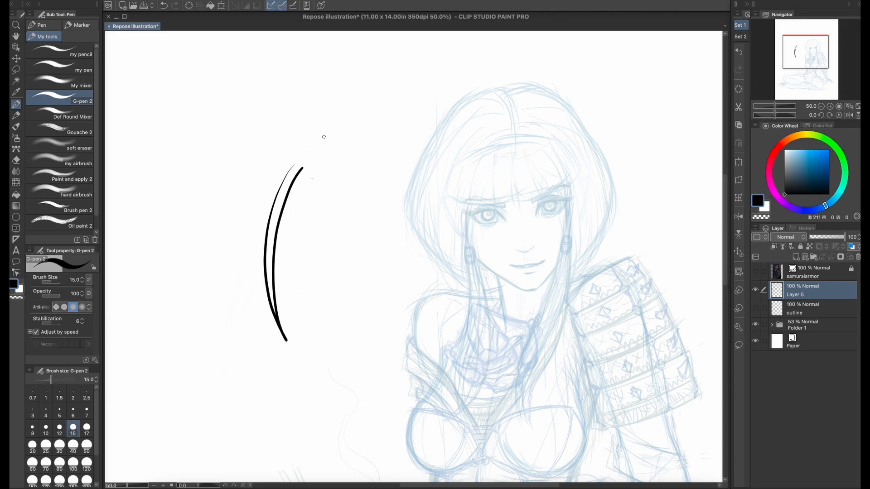
pyautogui.moveTo(299, 135)
pyautogui.mouseDown()
pyautogui.moveTo(238, 228)
pyautogui.moveTo(223, 338)
pyautogui.moveTo(262, 204)
pyautogui.moveTo(316, 138)
pyautogui.moveTo(310, 227)
pyautogui.moveTo(326, 372)
pyautogui.moveTo(332, 213)
pyautogui.moveTo(336, 309)
pyautogui.mouseUp()
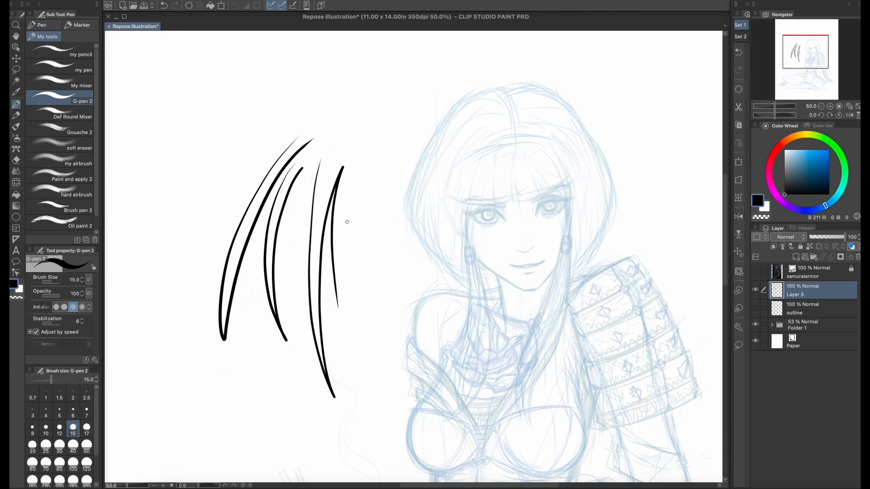
pyautogui.hotkey('ctrl', 'z')
pyautogui.hotkey('ctrl', 'z')
pyautogui.hotkey('ctrl', 'z')
pyautogui.hotkey('ctrl', 'z')
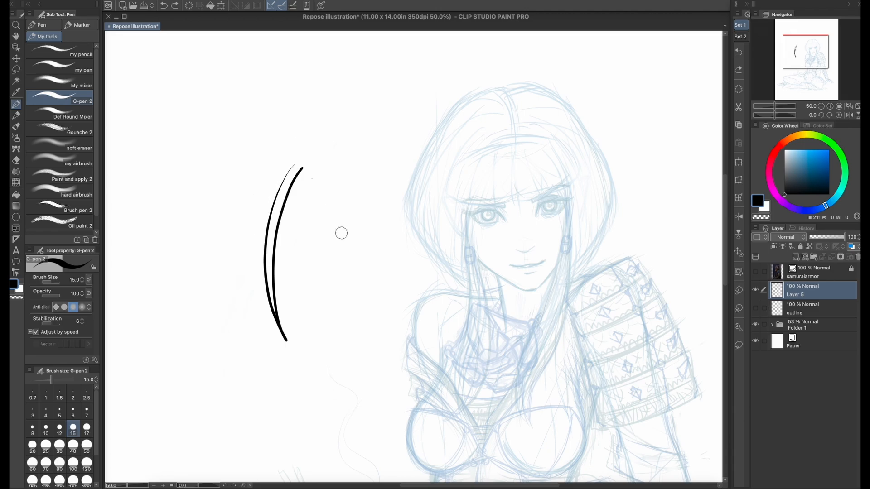
# - Try line variation with loose looping G-pen 2 strokes in the blank area, and undo all the test marks
pyautogui.moveTo(250, 142)
pyautogui.mouseDown()
pyautogui.moveTo(252, 217)
pyautogui.moveTo(304, 355)
pyautogui.moveTo(283, 227)
pyautogui.moveTo(306, 257)
pyautogui.moveTo(299, 262)
pyautogui.mouseUp()
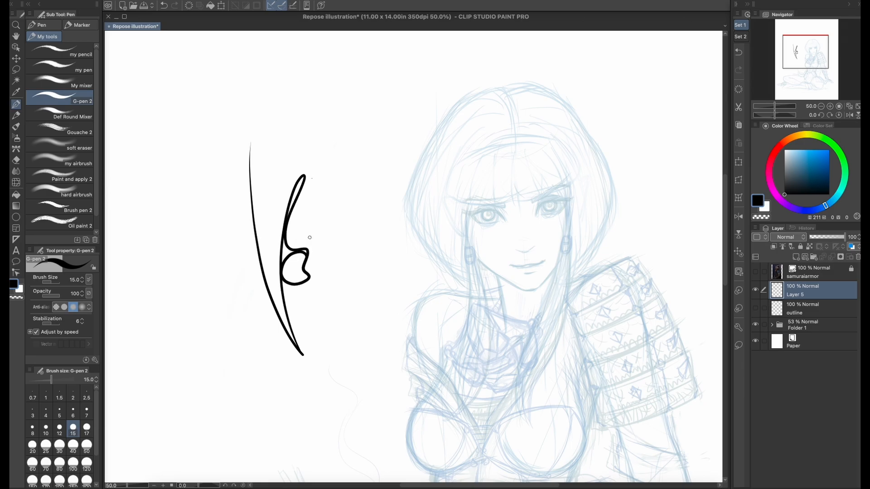
pyautogui.moveTo(310, 221)
pyautogui.mouseDown()
pyautogui.moveTo(292, 284)
pyautogui.moveTo(294, 363)
pyautogui.moveTo(309, 285)
pyautogui.mouseUp()
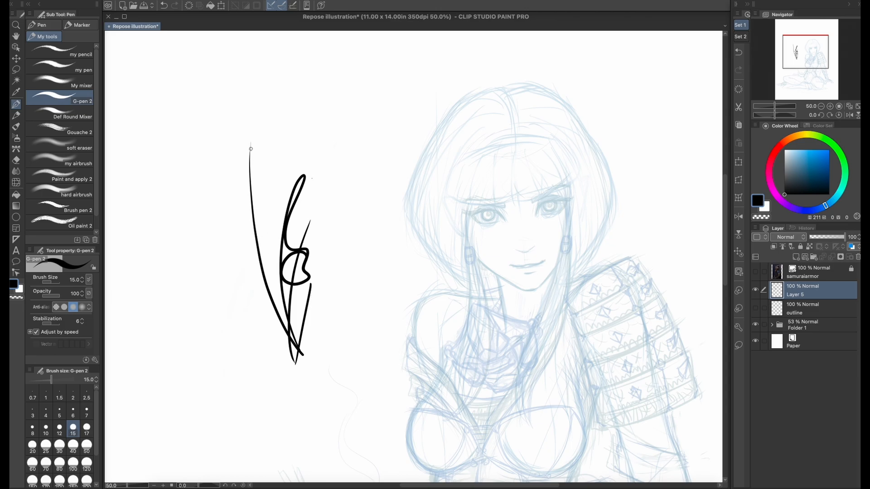
pyautogui.moveTo(250, 144)
pyautogui.mouseDown()
pyautogui.moveTo(233, 294)
pyautogui.moveTo(270, 177)
pyautogui.moveTo(246, 325)
pyautogui.moveTo(195, 247)
pyautogui.moveTo(232, 218)
pyautogui.moveTo(215, 281)
pyautogui.mouseUp()
pyautogui.moveTo(210, 319)
pyautogui.mouseDown()
pyautogui.moveTo(286, 265)
pyautogui.moveTo(290, 304)
pyautogui.mouseUp()
pyautogui.hotkey('ctrl', 'z')
pyautogui.hotkey('ctrl', 'z')
pyautogui.hotkey('ctrl', 'z')
pyautogui.hotkey('ctrl', 'z')
pyautogui.hotkey('ctrl', 'z')
pyautogui.hotkey('ctrl', 'z')
pyautogui.hotkey('ctrl', 'z')
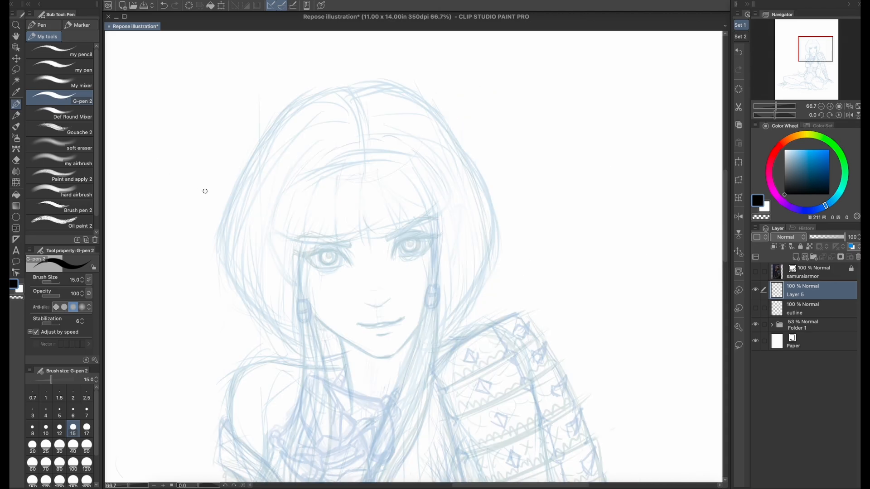
# - Switch to the my pen brush and open its detailed settings
pyautogui.moveTo(296, 244); pyautogui.dragTo(531, 258)
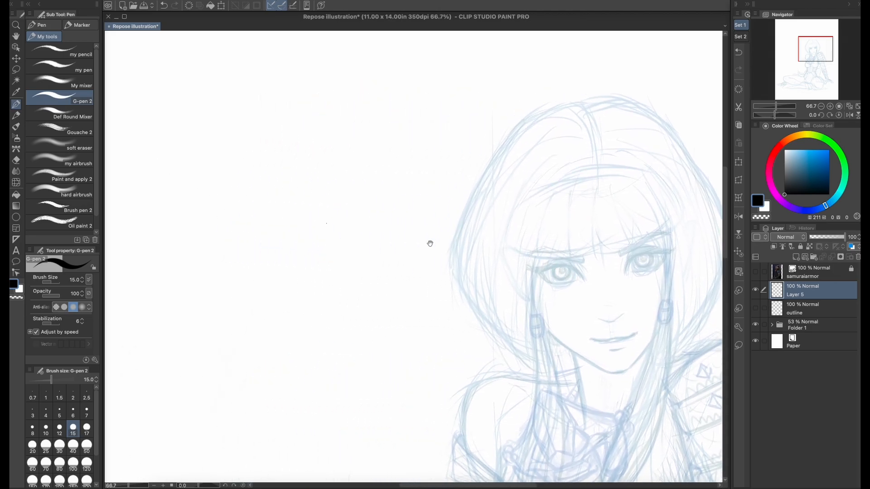
pyautogui.click(79, 70)
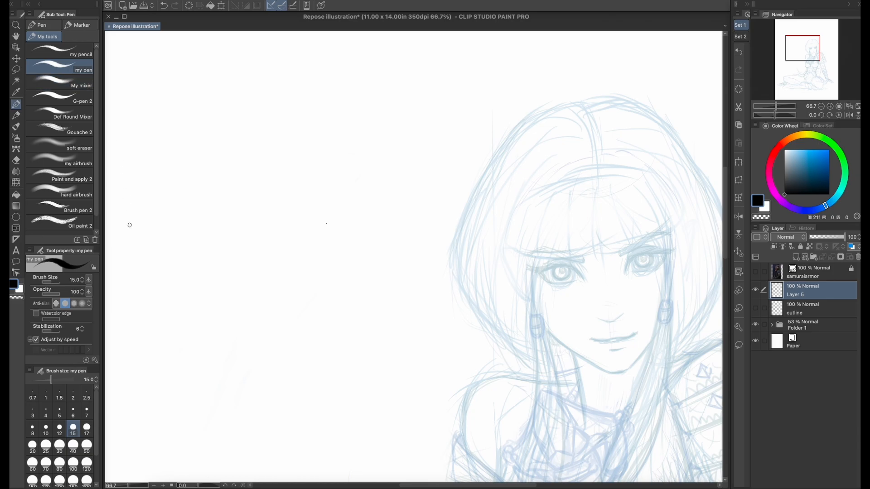
pyautogui.click(95, 360)
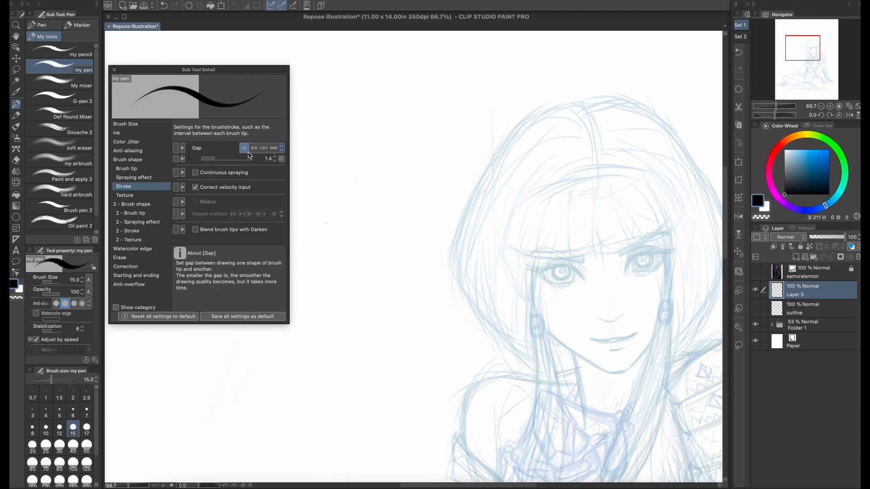
# - Examine the my pen settings for texture, spraying effect, brush tip, brush shape, anti-aliasing, color jitter, ink and brush size
pyautogui.click(131, 195)
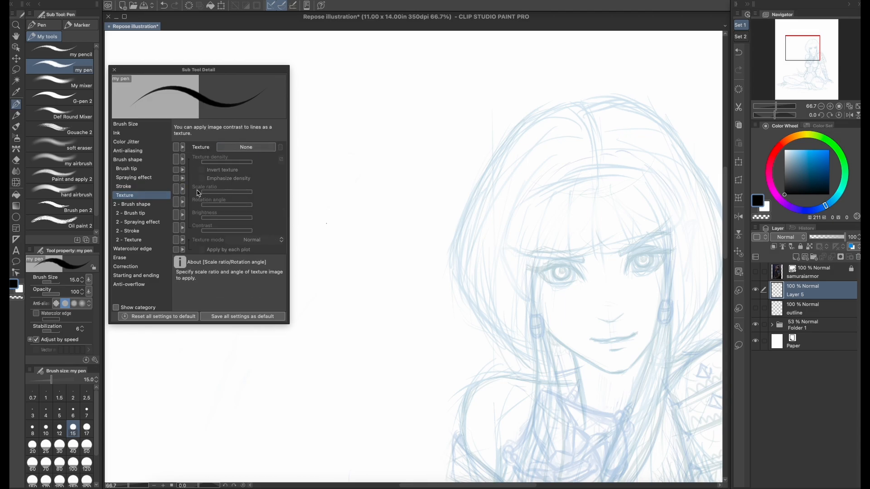
pyautogui.click(155, 181)
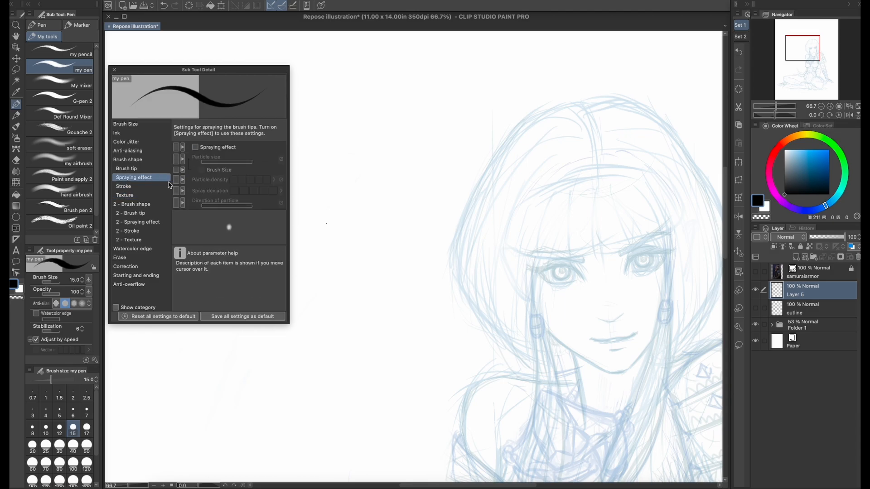
pyautogui.click(161, 168)
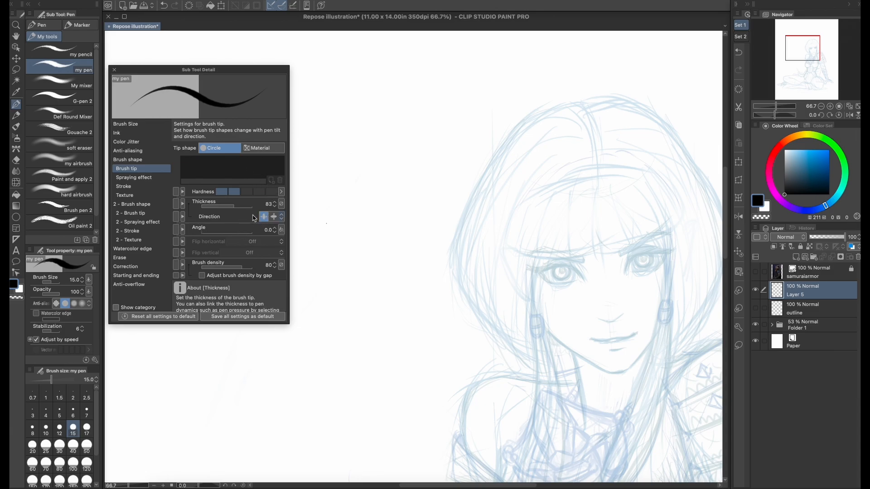
pyautogui.click(151, 160)
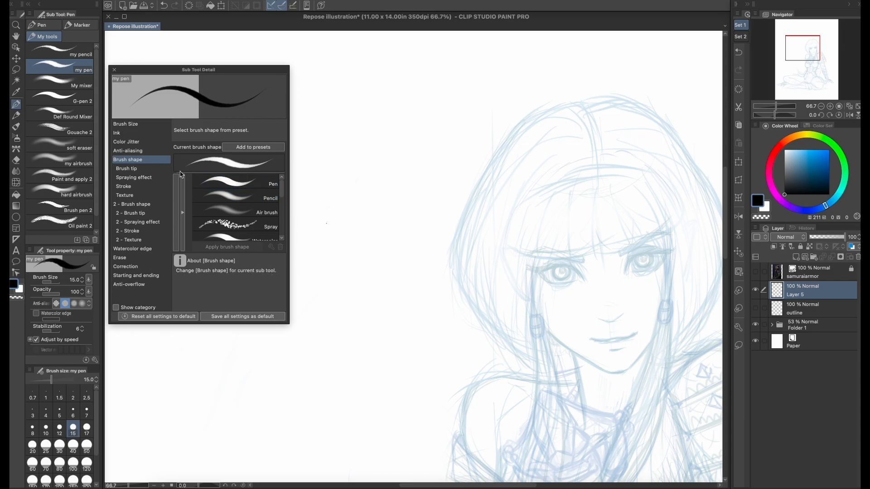
pyautogui.click(152, 151)
pyautogui.click(150, 142)
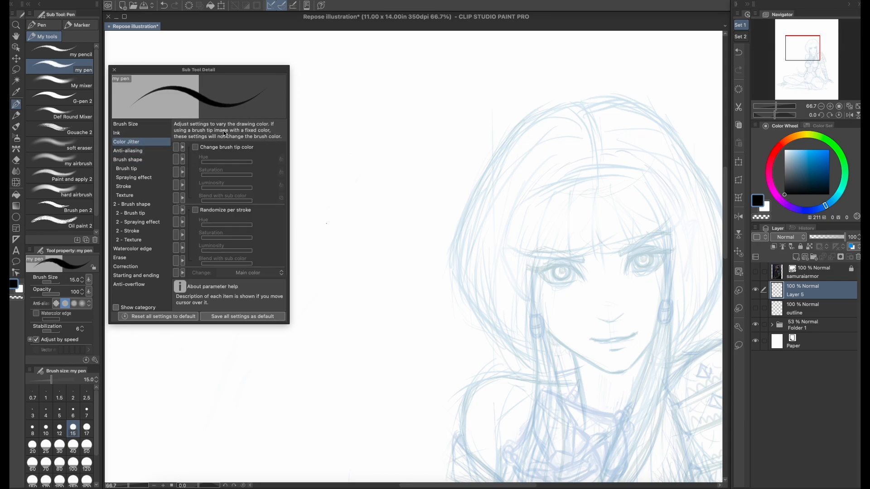
pyautogui.click(155, 133)
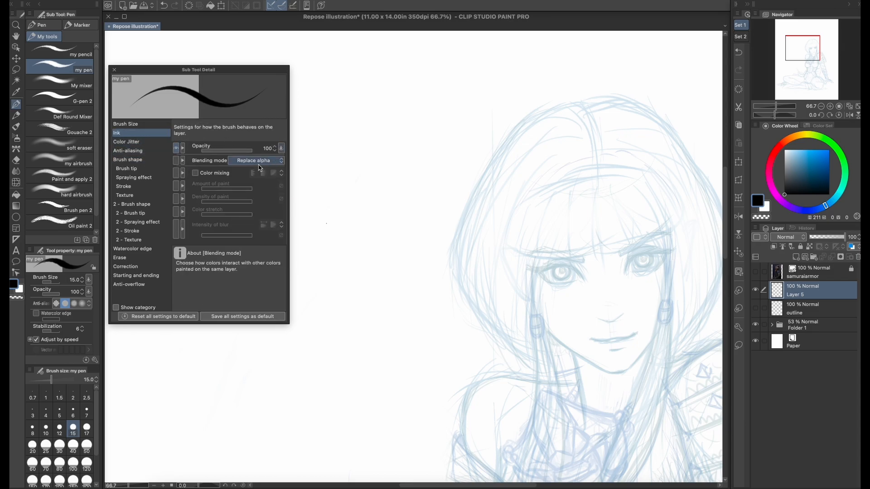
pyautogui.click(125, 123)
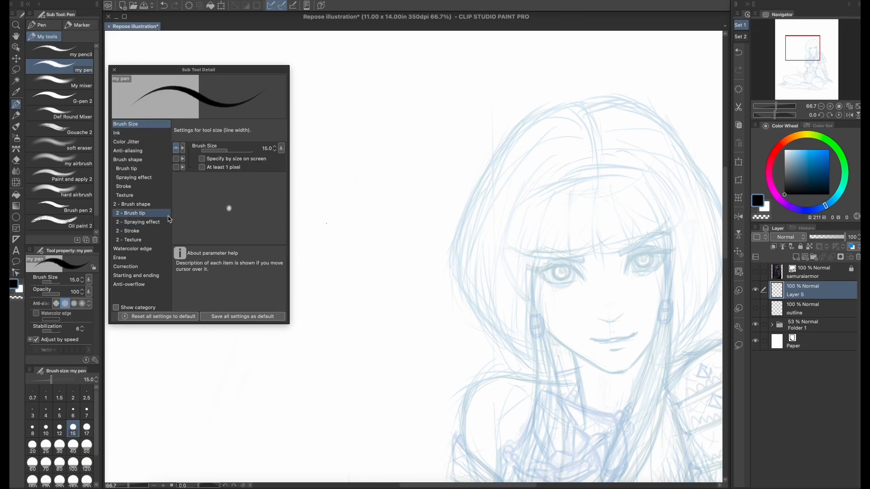
# - Review the my pen dual brush, watercolor edge, erase, correction, and starting and ending settings, and close the detailed settings
pyautogui.click(150, 240)
pyautogui.click(144, 204)
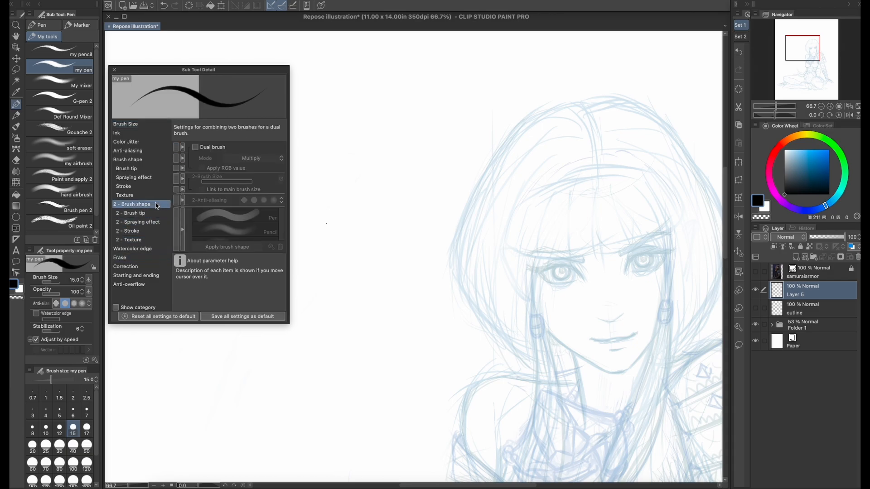
pyautogui.click(136, 249)
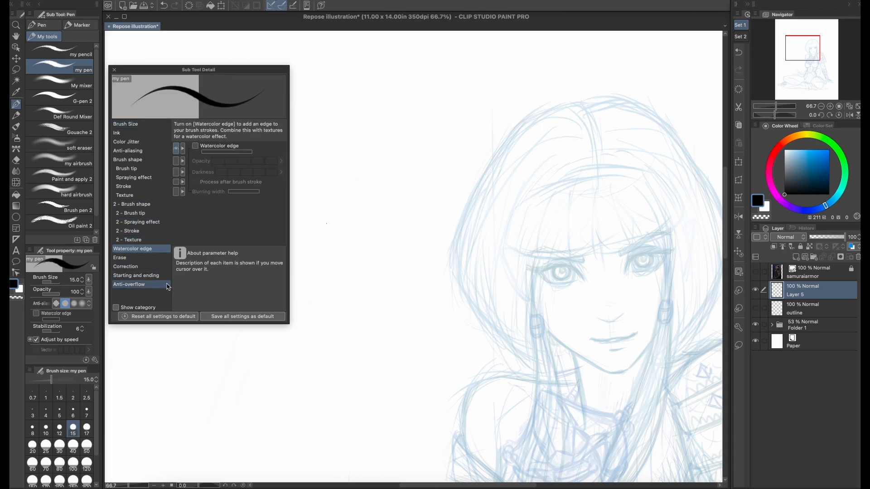
pyautogui.click(151, 262)
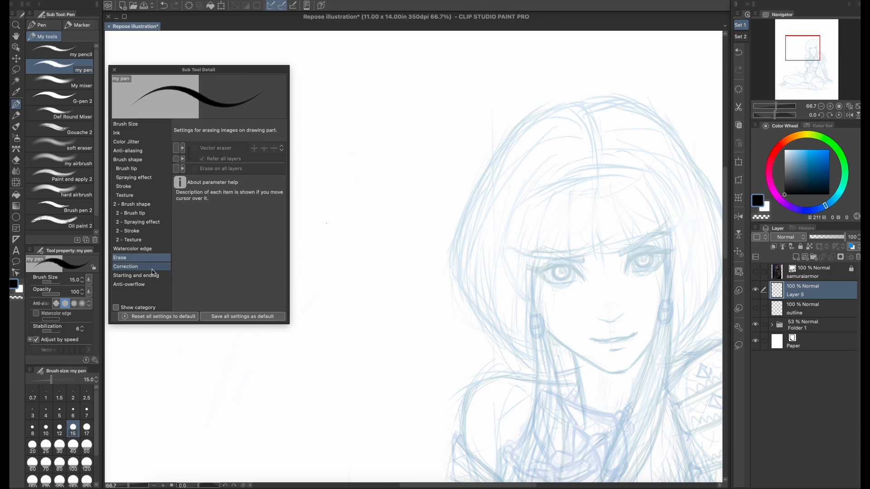
pyautogui.click(154, 273)
pyautogui.moveTo(249, 163)
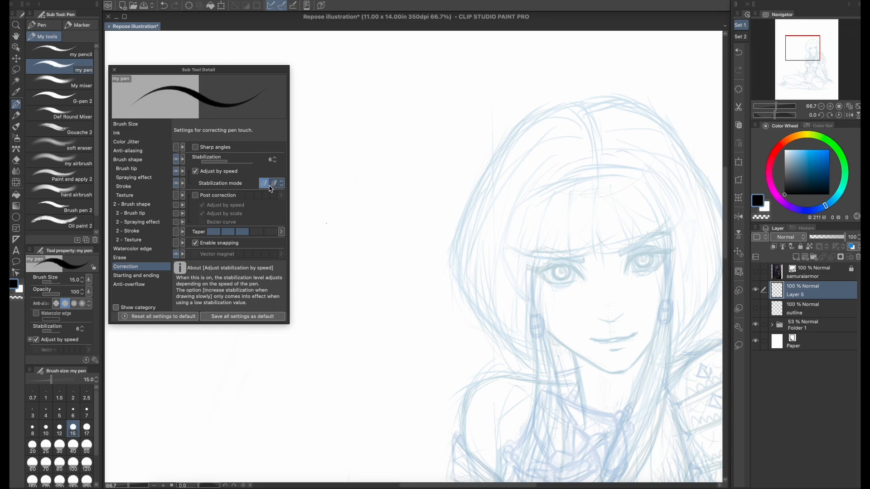
pyautogui.click(153, 276)
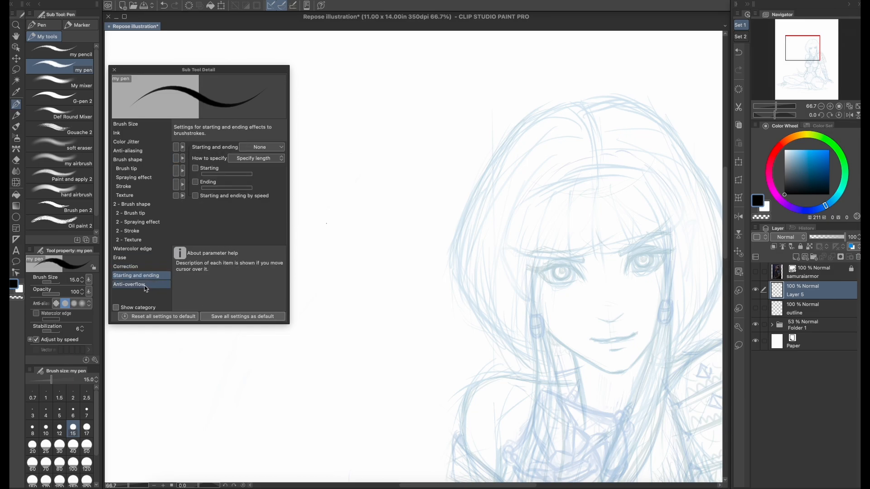
pyautogui.click(125, 124)
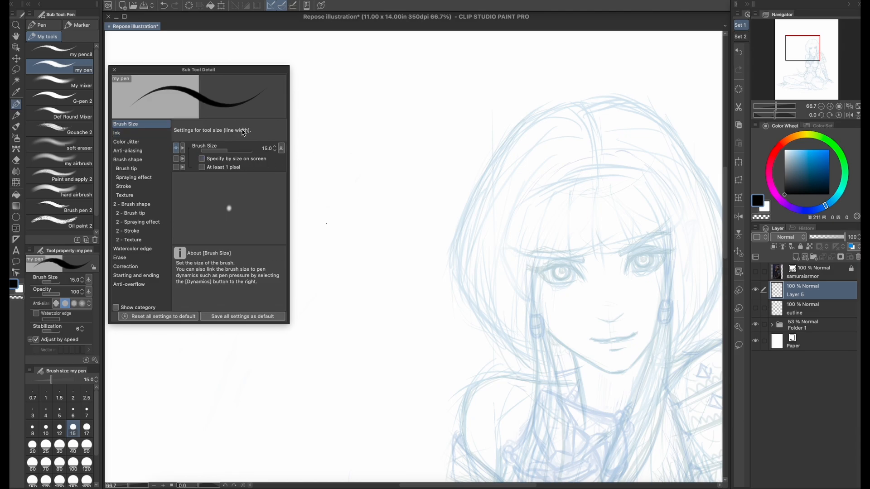
pyautogui.click(115, 70)
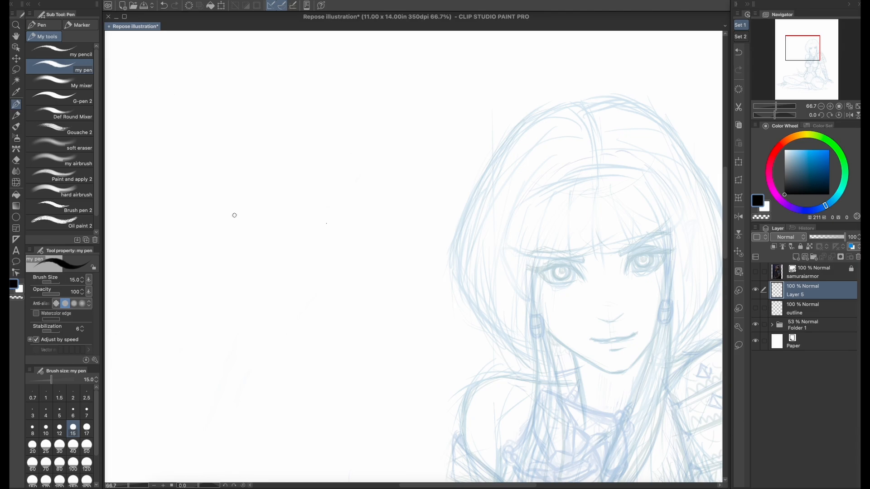
# - Draw curved and looping test strokes with the my pen brush at size 15 beside the head, and undo them
pyautogui.moveTo(248, 208)
pyautogui.mouseDown()
pyautogui.moveTo(299, 154)
pyautogui.moveTo(205, 304)
pyautogui.moveTo(252, 227)
pyautogui.moveTo(256, 336)
pyautogui.mouseUp()
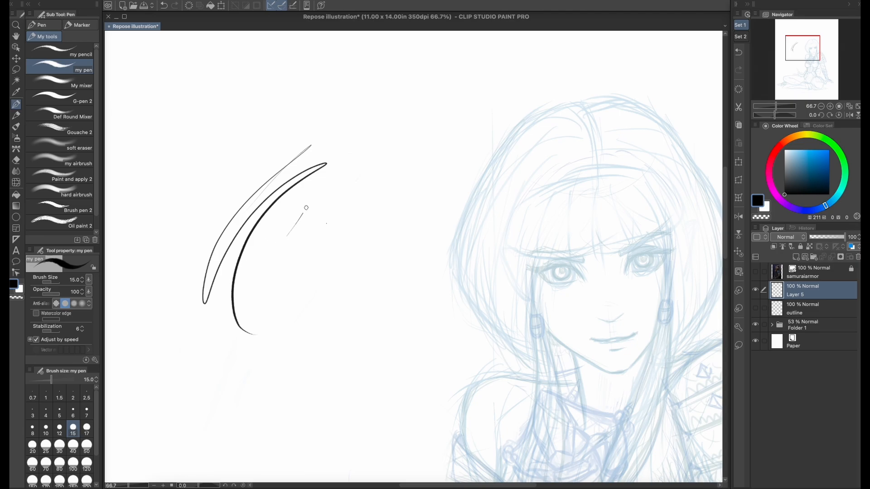
pyautogui.moveTo(306, 208)
pyautogui.mouseDown()
pyautogui.moveTo(244, 313)
pyautogui.moveTo(350, 225)
pyautogui.mouseUp()
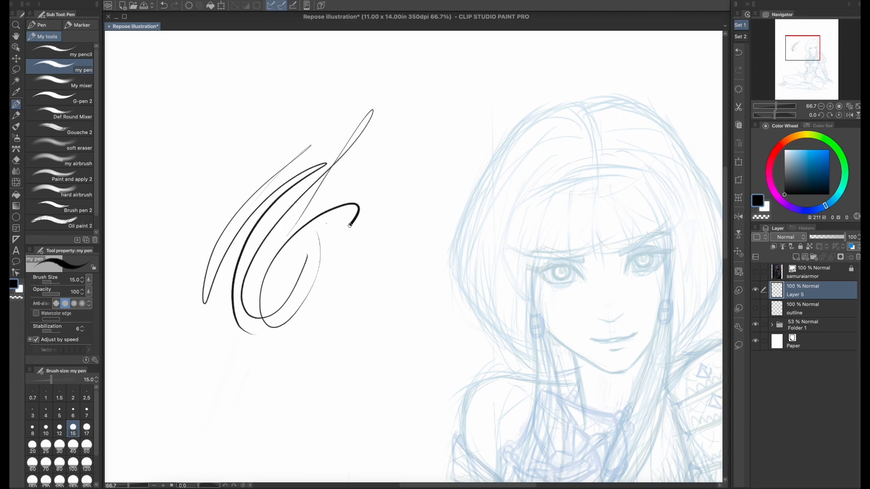
pyautogui.moveTo(334, 263)
pyautogui.mouseDown()
pyautogui.moveTo(277, 351)
pyautogui.moveTo(281, 265)
pyautogui.mouseUp()
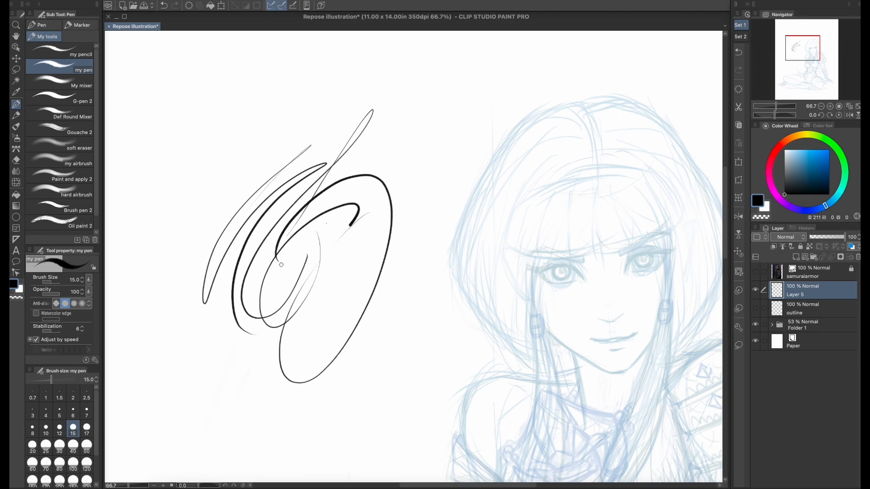
pyautogui.hotkey('ctrl', 'z')
pyautogui.hotkey('ctrl', 'z')
pyautogui.hotkey('ctrl', 'z')
pyautogui.hotkey('ctrl', 'z')
pyautogui.hotkey('ctrl', 'z')
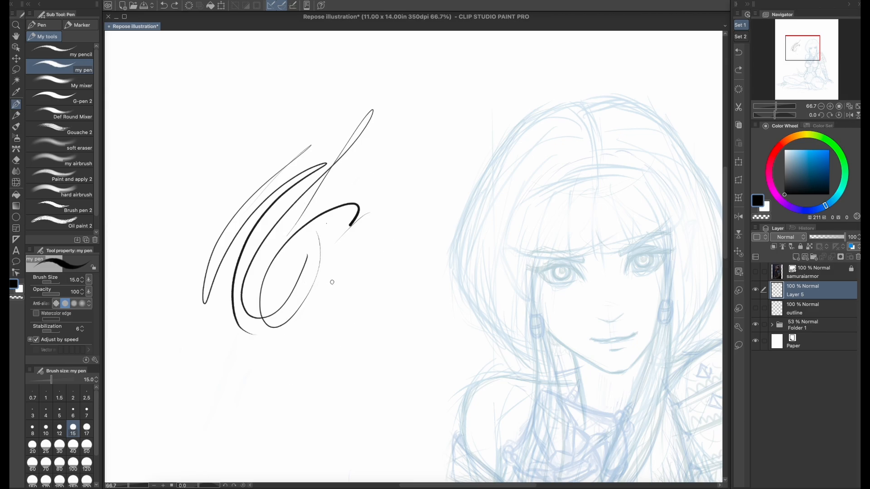
# - Undo the remaining test strokes, draw an S-shaped loop and a row of tapering curves with my pen at size 15, and undo them
pyautogui.hotkey('ctrl', 'z')
pyautogui.hotkey('ctrl', 'z')
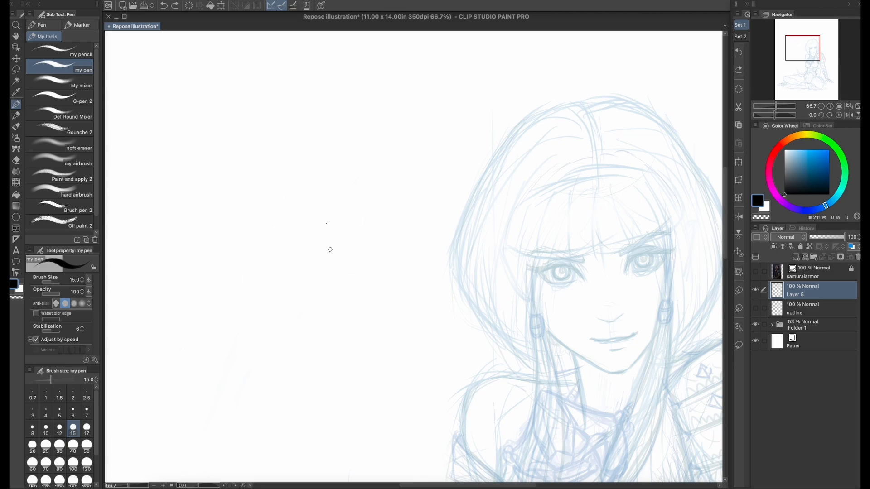
pyautogui.moveTo(283, 182)
pyautogui.mouseDown()
pyautogui.moveTo(231, 257)
pyautogui.moveTo(342, 171)
pyautogui.moveTo(270, 320)
pyautogui.mouseUp()
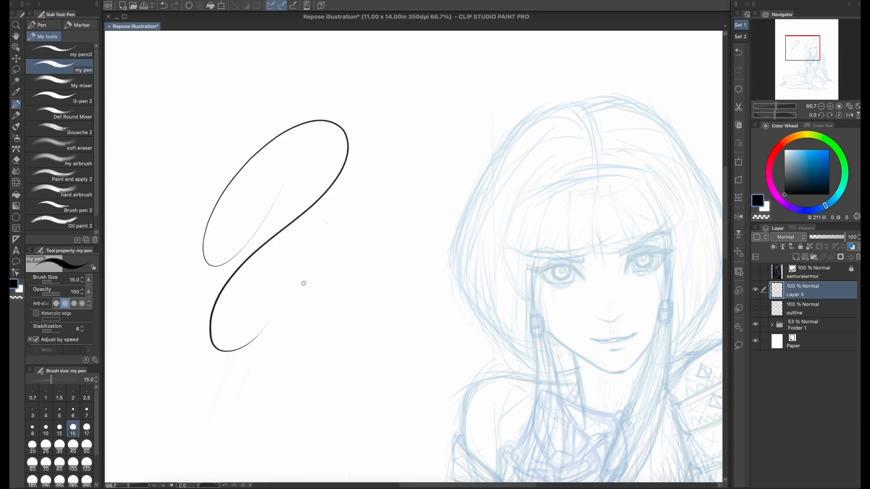
pyautogui.moveTo(286, 282); pyautogui.dragTo(258, 374)
pyautogui.moveTo(348, 202); pyautogui.dragTo(245, 373)
pyautogui.moveTo(369, 188); pyautogui.dragTo(266, 406)
pyautogui.moveTo(383, 171)
pyautogui.mouseDown()
pyautogui.moveTo(290, 311)
pyautogui.moveTo(362, 204)
pyautogui.moveTo(313, 284)
pyautogui.moveTo(296, 373)
pyautogui.moveTo(304, 407)
pyautogui.mouseUp()
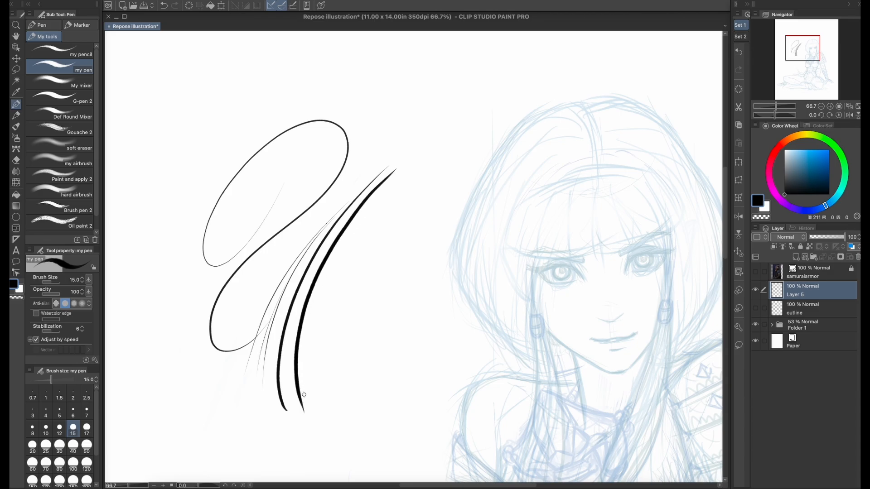
pyautogui.hotkey('ctrl', 'z')
pyautogui.hotkey('ctrl', 'z')
pyautogui.hotkey('ctrl', 'z')
pyautogui.hotkey('ctrl', 'z')
pyautogui.hotkey('ctrl', 'z')
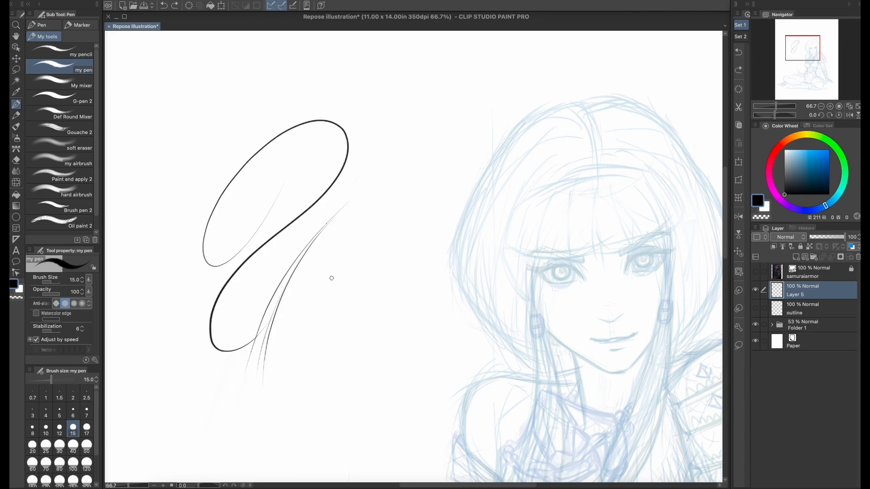
pyautogui.hotkey('ctrl', 'z')
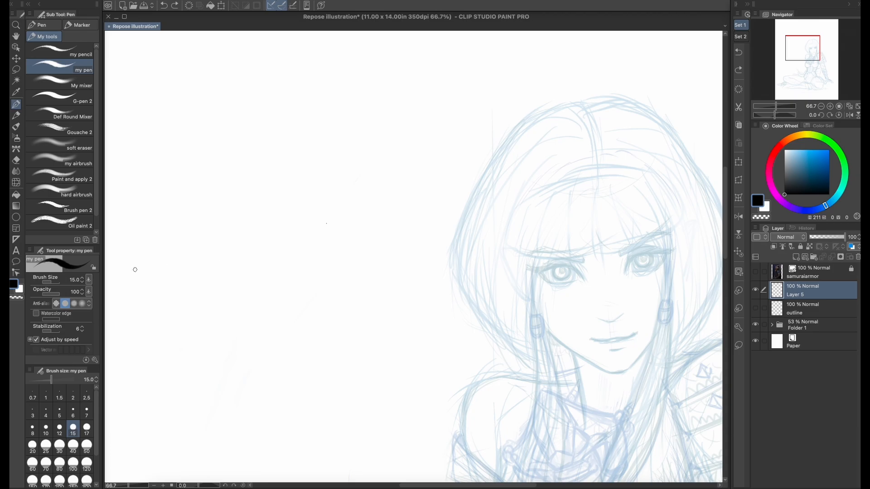
# - Open the my pen detailed settings and examine the pen pressure curve in the brush size dynamics
pyautogui.click(95, 360)
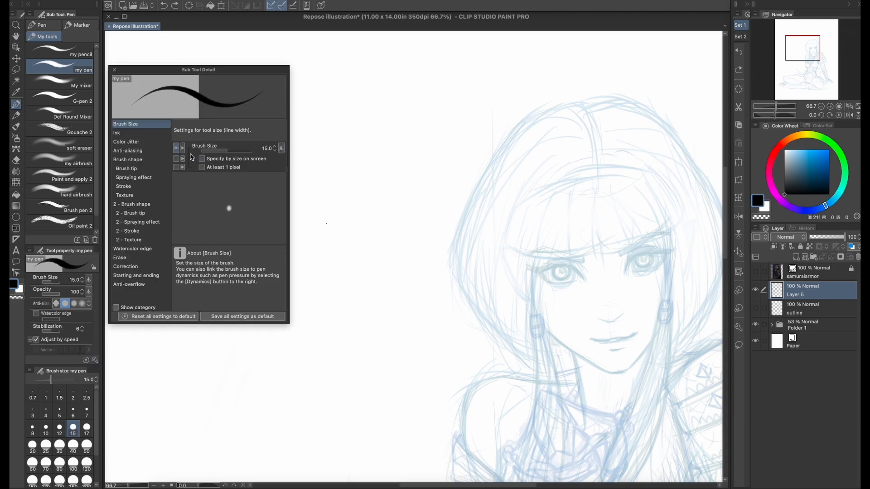
pyautogui.click(281, 149)
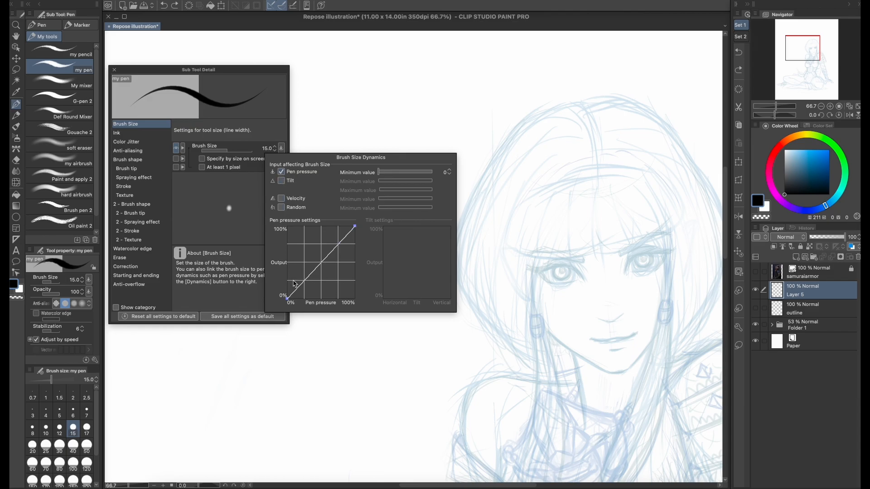
pyautogui.click(319, 131)
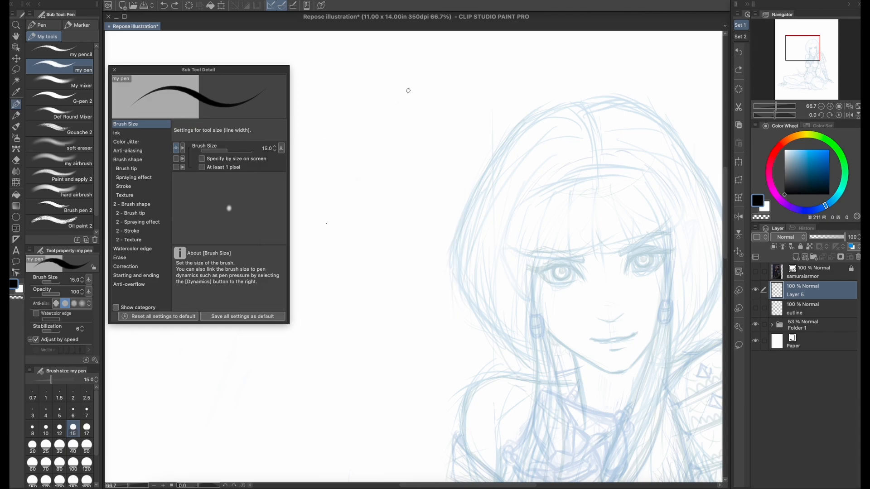
# - Draw a looping test stroke of varying thickness beside the head, close the detailed settings, and undo the stroke
pyautogui.moveTo(391, 123)
pyautogui.mouseDown()
pyautogui.moveTo(352, 213)
pyautogui.moveTo(307, 386)
pyautogui.moveTo(279, 392)
pyautogui.moveTo(297, 364)
pyautogui.moveTo(353, 323)
pyautogui.moveTo(346, 266)
pyautogui.moveTo(313, 206)
pyautogui.moveTo(344, 111)
pyautogui.moveTo(412, 160)
pyautogui.moveTo(336, 226)
pyautogui.moveTo(301, 287)
pyautogui.moveTo(356, 270)
pyautogui.moveTo(401, 273)
pyautogui.moveTo(362, 326)
pyautogui.moveTo(336, 437)
pyautogui.mouseUp()
pyautogui.click(114, 70)
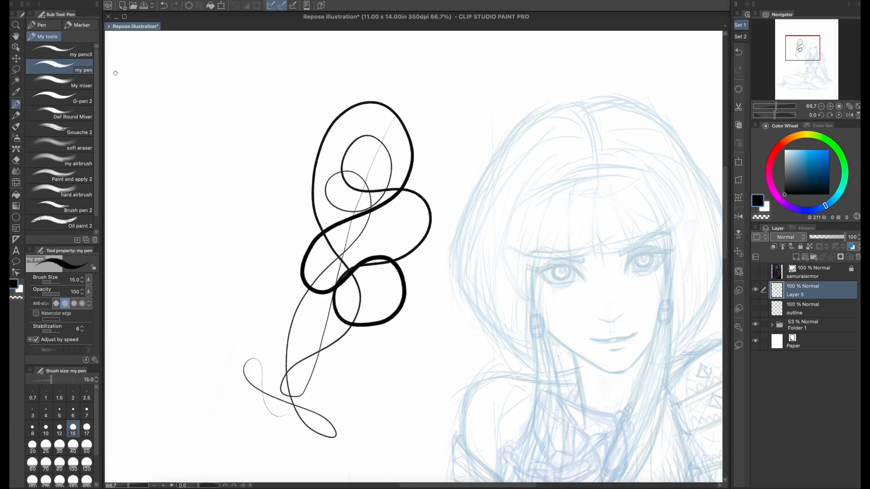
pyautogui.hotkey('ctrl', 'z')
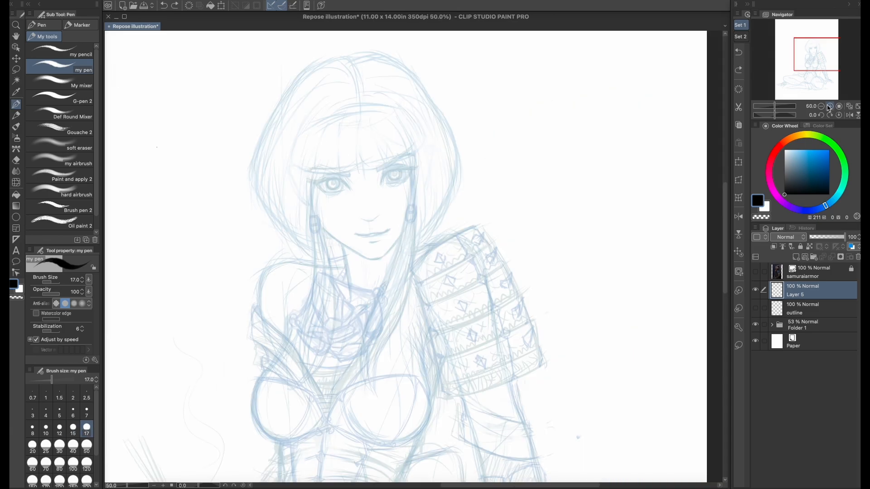
# - Ink the eyebrow on the right side of the face with short hair strokes using my pen at size 17
pyautogui.click(829, 106)
pyautogui.click(830, 106)
pyautogui.moveTo(813, 56); pyautogui.dragTo(812, 51)
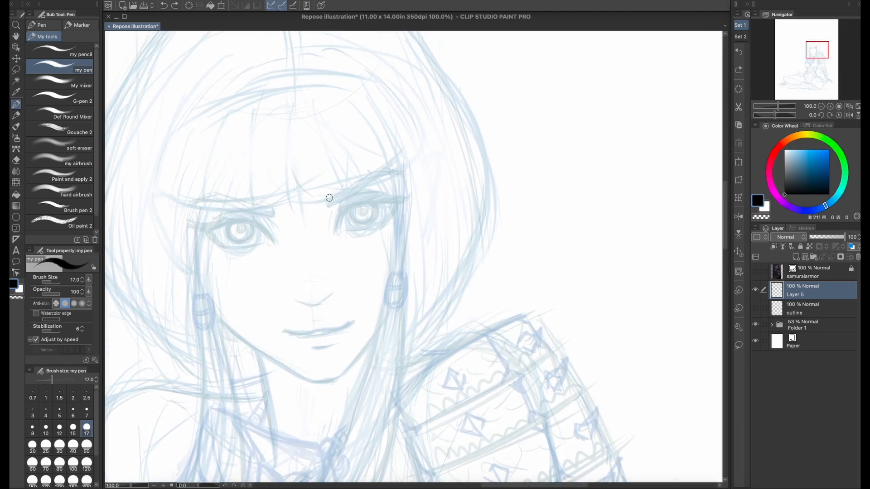
pyautogui.moveTo(328, 205)
pyautogui.mouseDown()
pyautogui.moveTo(372, 175)
pyautogui.moveTo(397, 174)
pyautogui.mouseUp()
pyautogui.moveTo(330, 203)
pyautogui.mouseDown()
pyautogui.moveTo(355, 185)
pyautogui.moveTo(336, 203)
pyautogui.moveTo(366, 177)
pyautogui.mouseUp()
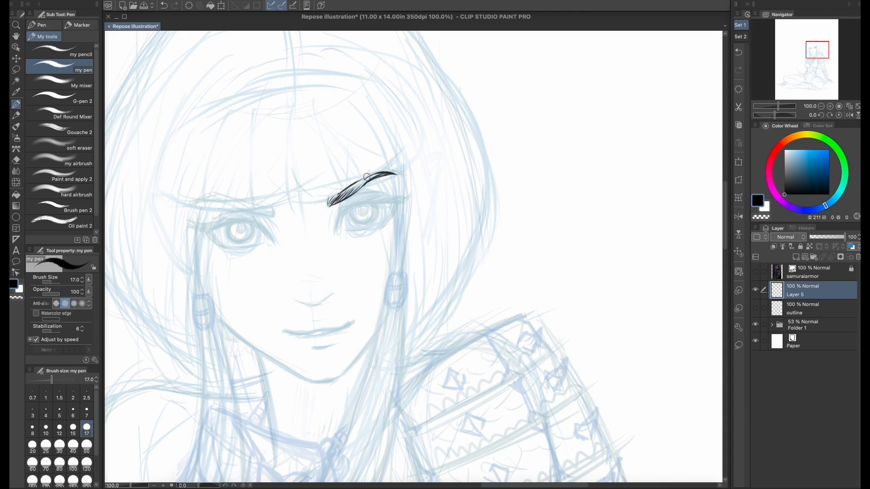
# - Ink the thick upper lash line, outer lashes and inner corner of the eye below the inked eyebrow
pyautogui.moveTo(336, 229); pyautogui.dragTo(403, 201)
pyautogui.moveTo(396, 204)
pyautogui.mouseDown()
pyautogui.moveTo(381, 221)
pyautogui.moveTo(350, 204)
pyautogui.moveTo(385, 183)
pyautogui.moveTo(401, 200)
pyautogui.moveTo(415, 196)
pyautogui.mouseUp()
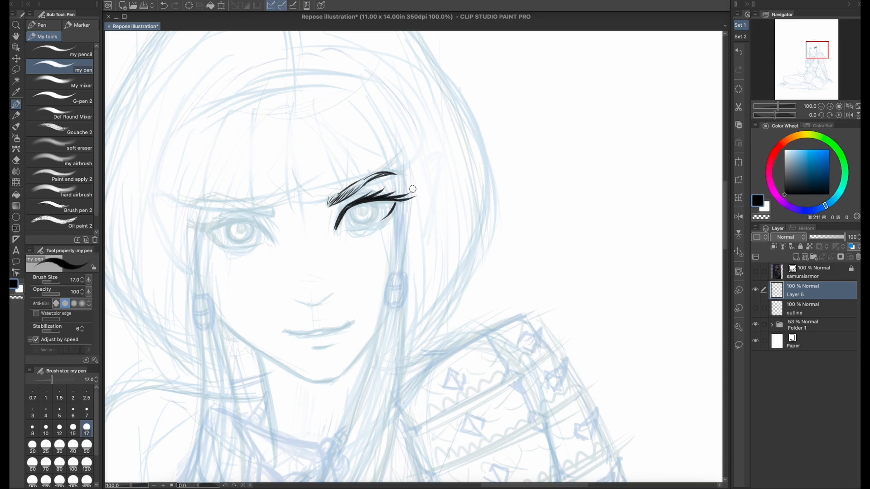
pyautogui.moveTo(344, 210); pyautogui.dragTo(333, 235)
# - Copy the inked eye and eyebrow on Layer 5 and paste them as a new layer
pyautogui.click(122, 2)
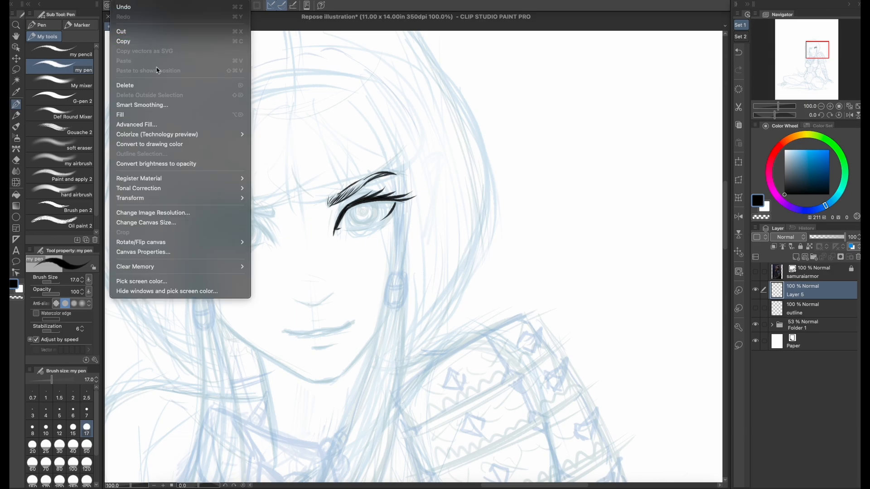
pyautogui.click(177, 40)
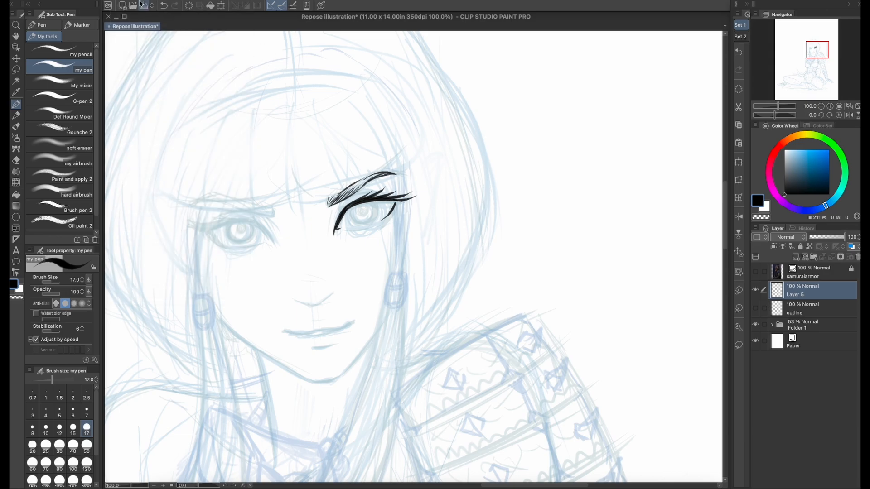
pyautogui.click(126, 2)
pyautogui.click(150, 61)
# - Flip the pasted eye and eyebrow horizontally, rotate and move them over the sketched eye on the left of the face, and apply the transformation
pyautogui.click(129, 2)
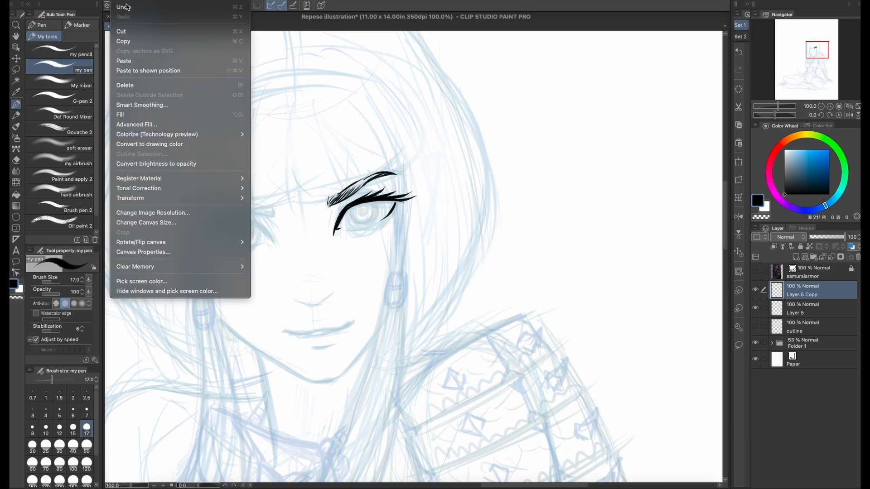
pyautogui.moveTo(224, 197)
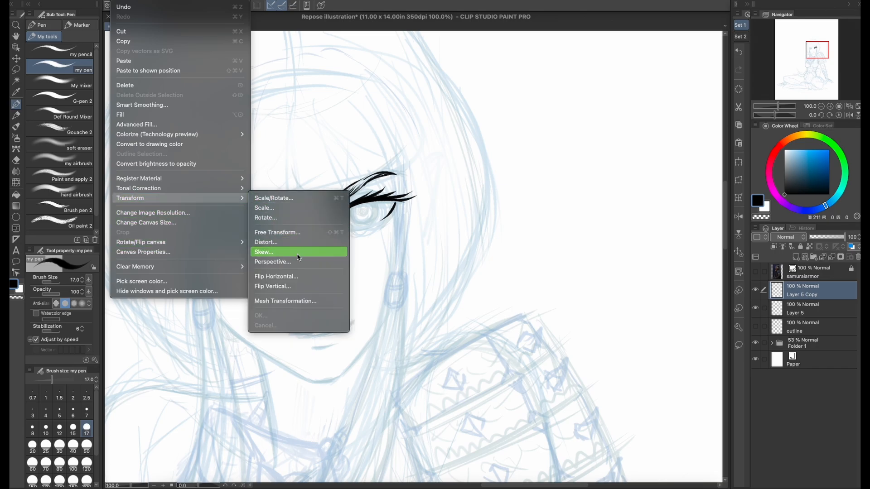
pyautogui.click(290, 276)
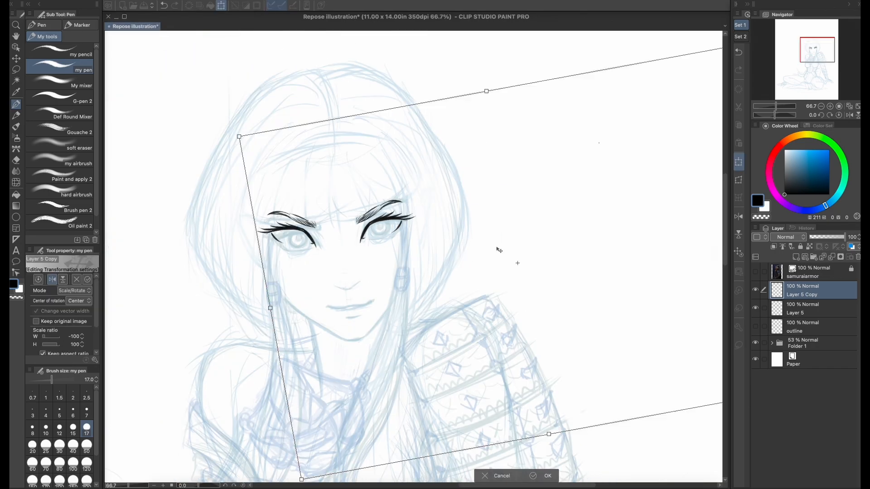
pyautogui.moveTo(227, 129)
pyautogui.mouseDown()
pyautogui.moveTo(222, 150)
pyautogui.moveTo(226, 139)
pyautogui.mouseUp()
pyautogui.moveTo(347, 211); pyautogui.dragTo(353, 200)
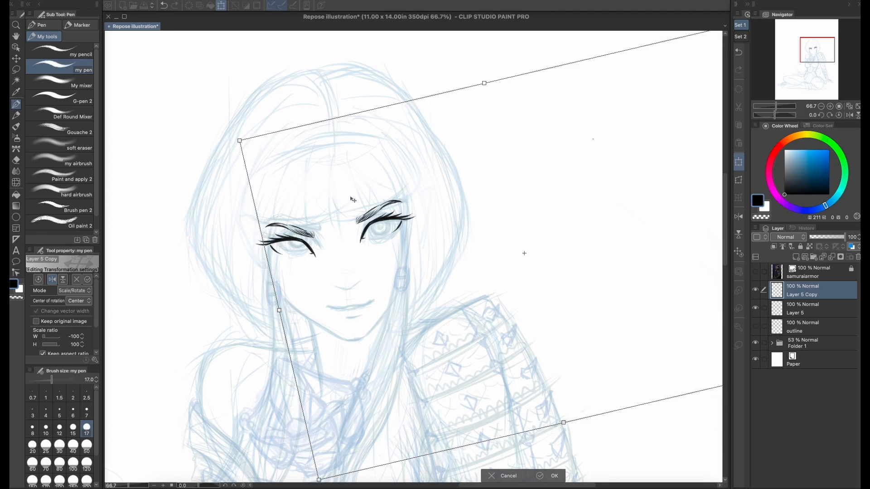
pyautogui.press('Return')
# - Check the eyes against the whole figure, clear the lasso selection around the right-hand eye, and reset the canvas rotation
pyautogui.click(850, 106)
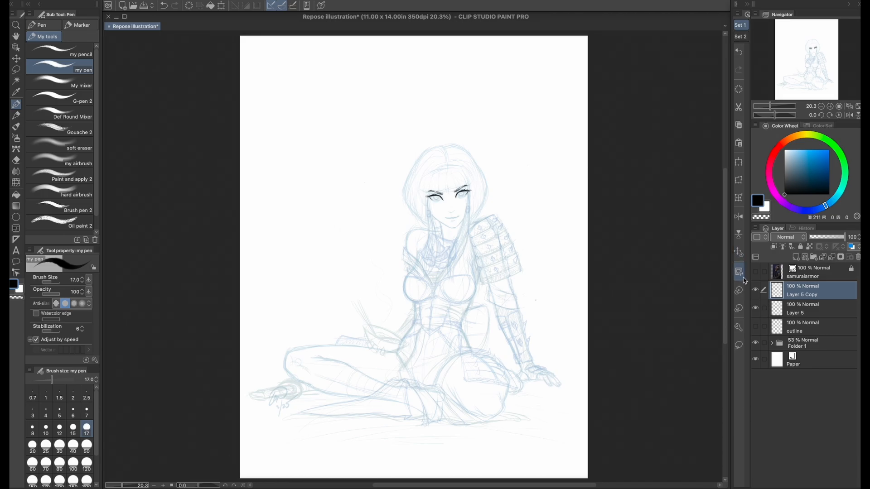
pyautogui.click(739, 217)
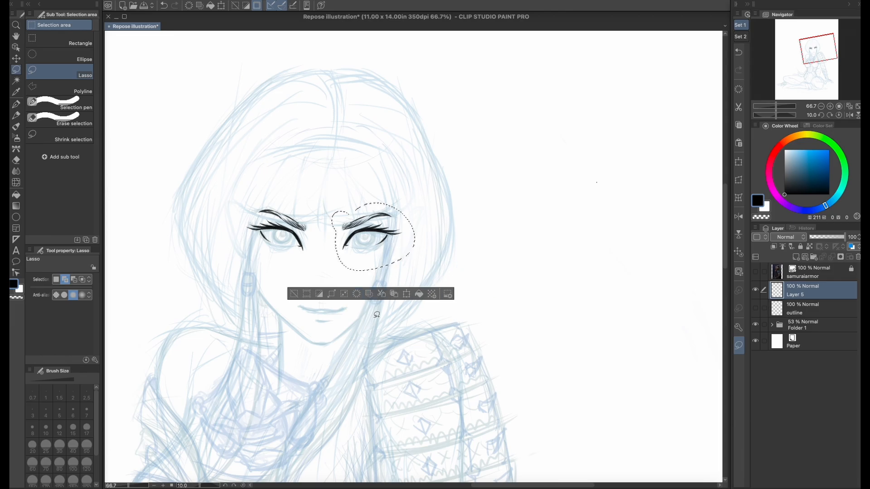
pyautogui.click(294, 294)
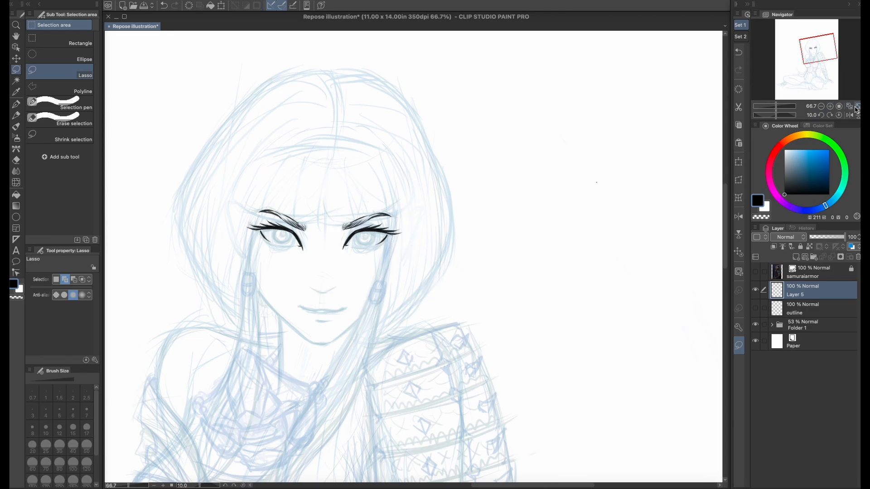
pyautogui.click(839, 116)
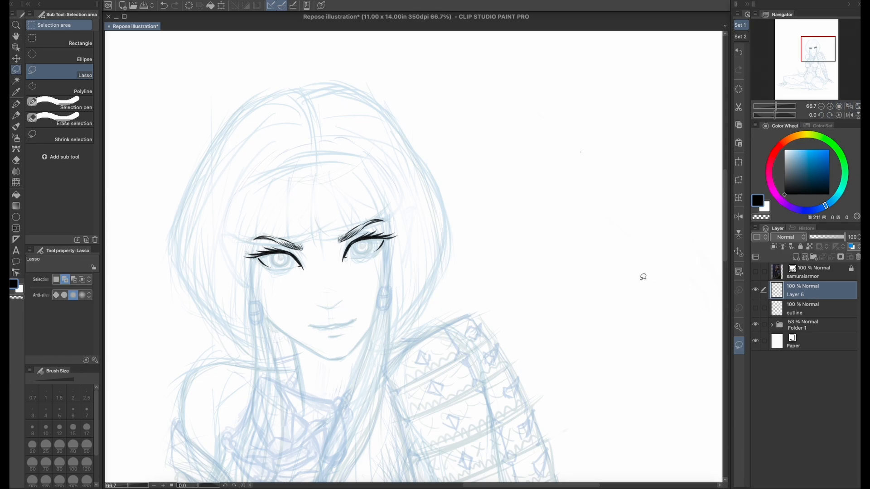
# - Trim the inner corner of the left-hand eye and thin its eyebrow with the Soft eraser at a reduced size
pyautogui.click(16, 104)
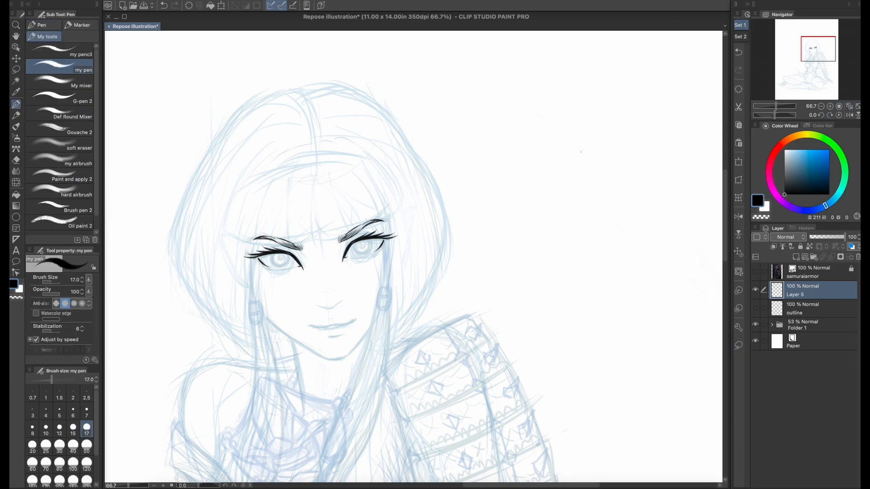
pyautogui.click(830, 106)
pyautogui.click(831, 106)
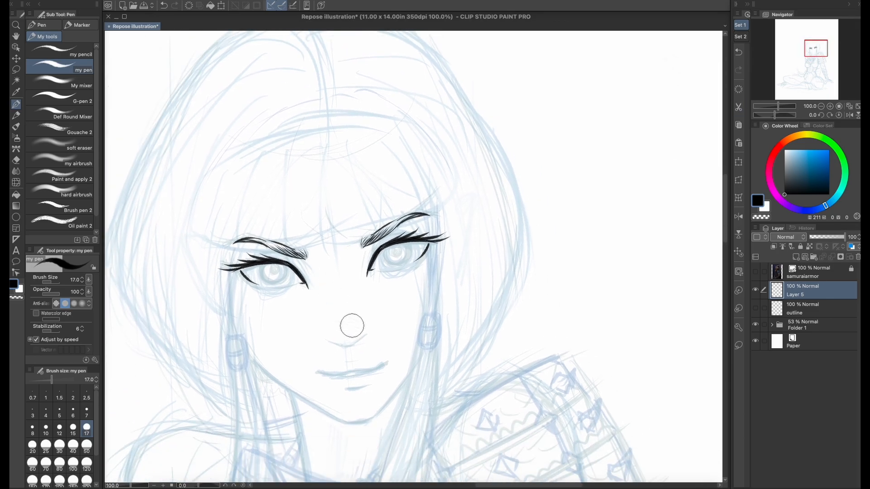
pyautogui.click(16, 194)
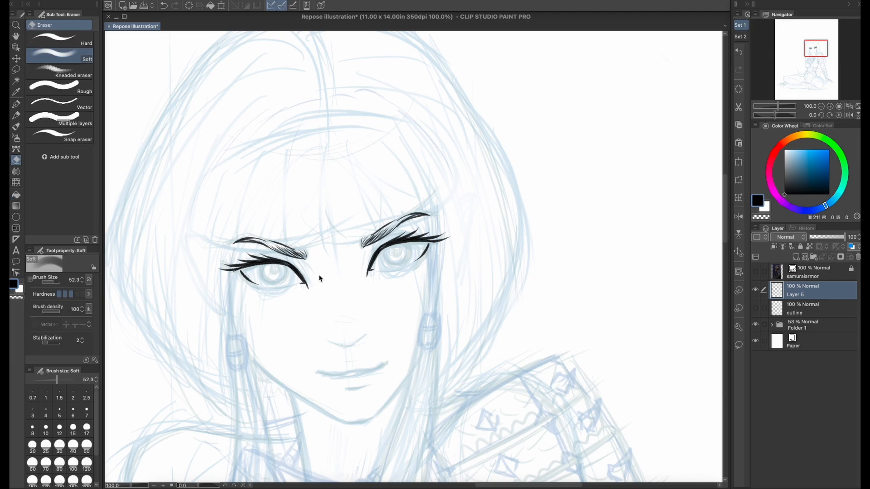
pyautogui.press('[')
pyautogui.press('[')
pyautogui.press('[')
pyautogui.press('[')
pyautogui.moveTo(312, 277); pyautogui.dragTo(316, 296)
pyautogui.press('[')
pyautogui.press('[')
pyautogui.press('[')
pyautogui.moveTo(273, 240); pyautogui.dragTo(289, 245)
# - Redraw the left-hand eyebrow's hairs and strengthen the outer lashes of both eyes with my pen at size 17
pyautogui.press('m')
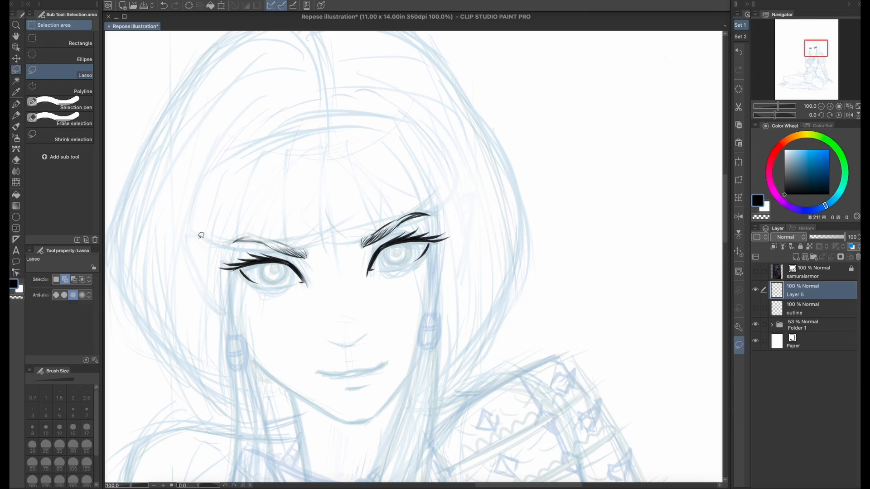
pyautogui.press('p')
pyautogui.moveTo(242, 236)
pyautogui.mouseDown()
pyautogui.moveTo(262, 242)
pyautogui.moveTo(236, 242)
pyautogui.moveTo(251, 235)
pyautogui.moveTo(261, 243)
pyautogui.moveTo(257, 236)
pyautogui.moveTo(286, 256)
pyautogui.moveTo(269, 243)
pyautogui.moveTo(303, 255)
pyautogui.moveTo(257, 238)
pyautogui.moveTo(233, 241)
pyautogui.mouseUp()
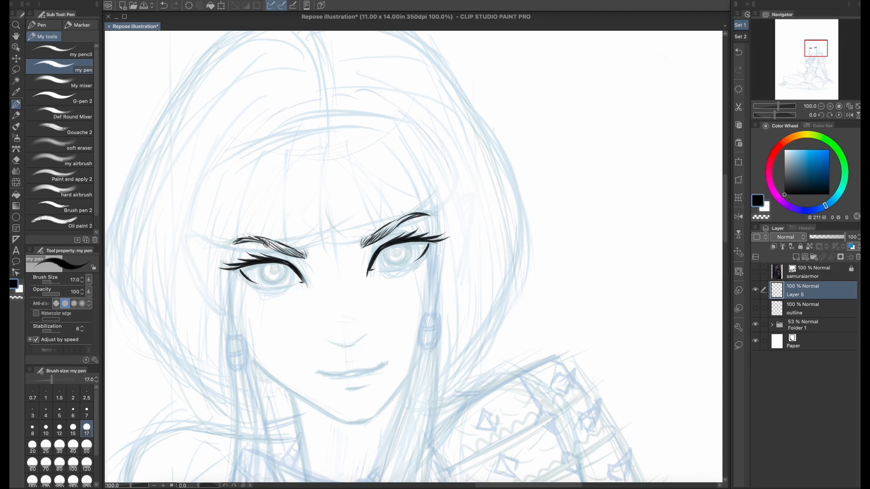
pyautogui.moveTo(241, 268)
pyautogui.mouseDown()
pyautogui.moveTo(254, 286)
pyautogui.moveTo(240, 264)
pyautogui.moveTo(249, 254)
pyautogui.moveTo(241, 267)
pyautogui.moveTo(226, 263)
pyautogui.moveTo(253, 262)
pyautogui.moveTo(228, 262)
pyautogui.mouseUp()
pyautogui.moveTo(405, 238); pyautogui.dragTo(450, 236)
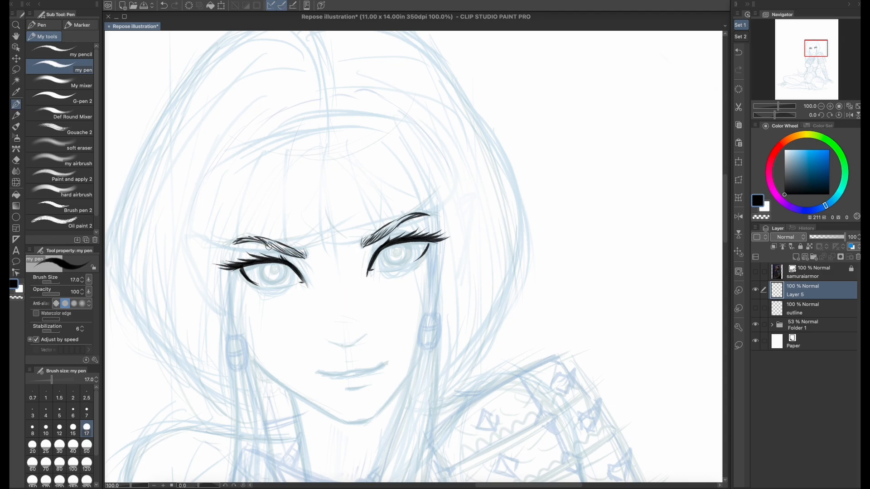
# - Ink the lower lid lines and inner corners of both eyes, redoing the left-hand lid's first stroke
pyautogui.moveTo(237, 267); pyautogui.dragTo(246, 281)
pyautogui.press('super+z')
pyautogui.moveTo(237, 268); pyautogui.dragTo(245, 280)
pyautogui.moveTo(429, 241)
pyautogui.mouseDown()
pyautogui.moveTo(425, 258)
pyautogui.moveTo(378, 270)
pyautogui.mouseUp()
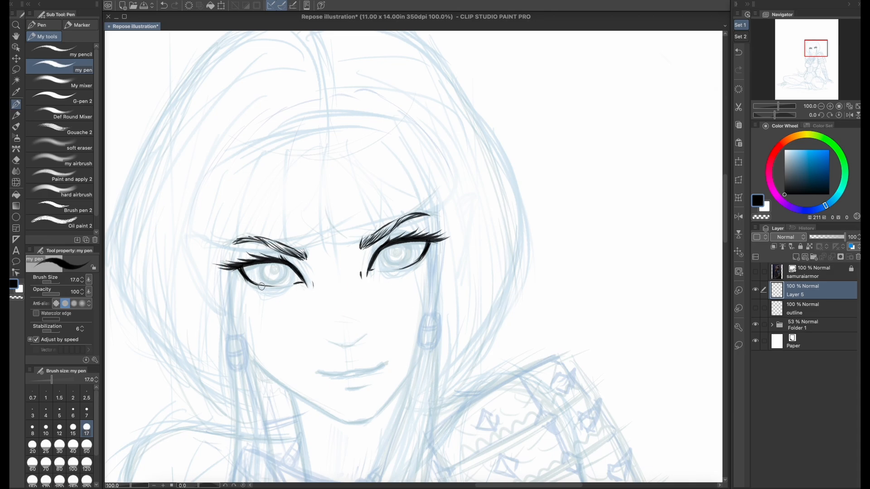
pyautogui.moveTo(251, 283); pyautogui.dragTo(275, 283)
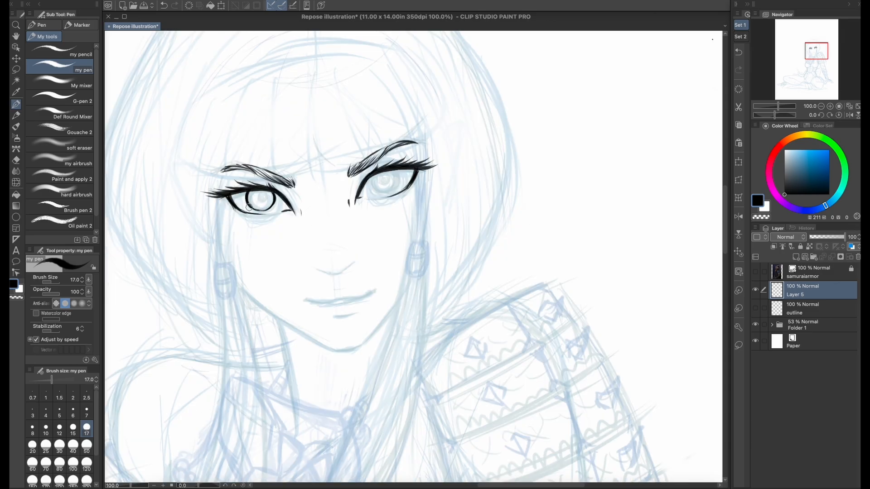
# - Ink the round iris outlines in both eyes, undoing and redrawing the right-hand one
pyautogui.moveTo(251, 209); pyautogui.dragTo(270, 207)
pyautogui.moveTo(372, 178); pyautogui.dragTo(384, 190)
pyautogui.hotkey('ctrl', 'z')
pyautogui.hotkey('ctrl', 'z')
pyautogui.moveTo(371, 177); pyautogui.dragTo(386, 193)
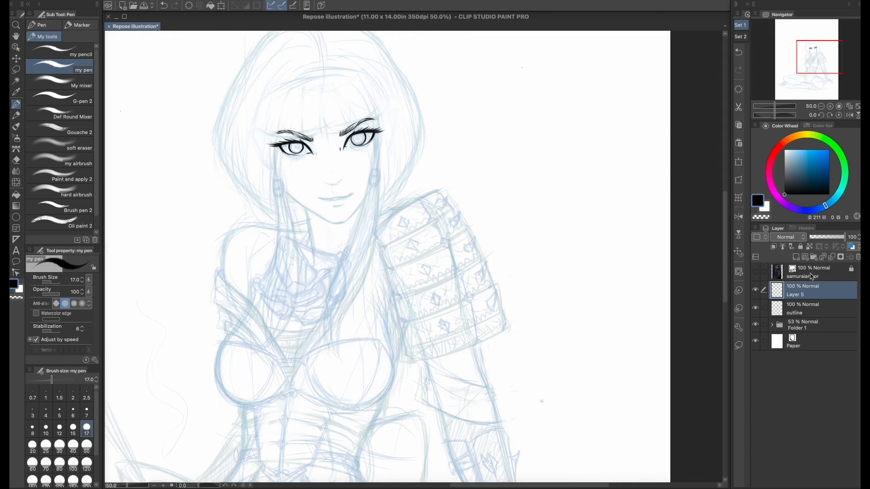
# - Ink the lower edge, outer curve and inner strands of the right-hand bangs, plus the narrow lock at their centre
pyautogui.click(830, 106)
pyautogui.moveTo(817, 61); pyautogui.dragTo(813, 56)
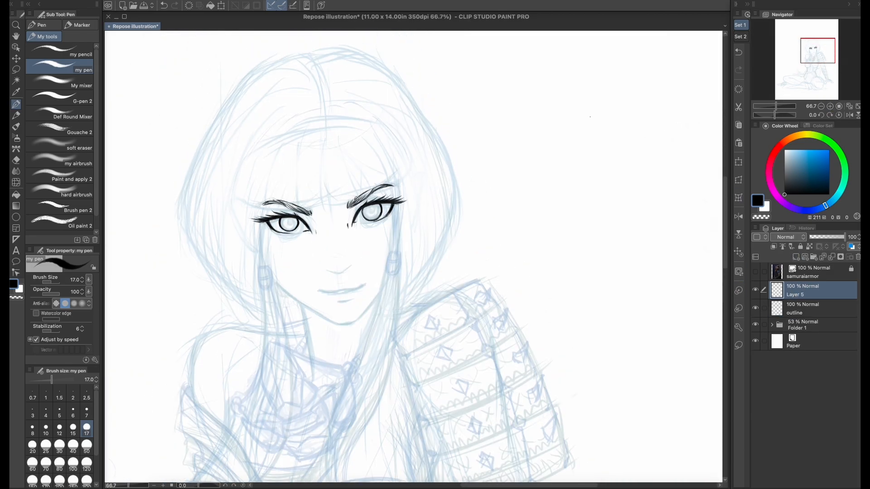
pyautogui.moveTo(329, 207)
pyautogui.mouseDown()
pyautogui.moveTo(383, 190)
pyautogui.moveTo(381, 183)
pyautogui.moveTo(379, 190)
pyautogui.moveTo(406, 179)
pyautogui.mouseUp()
pyautogui.moveTo(387, 122); pyautogui.dragTo(399, 178)
pyautogui.moveTo(375, 127); pyautogui.dragTo(389, 181)
pyautogui.moveTo(367, 145); pyautogui.dragTo(371, 186)
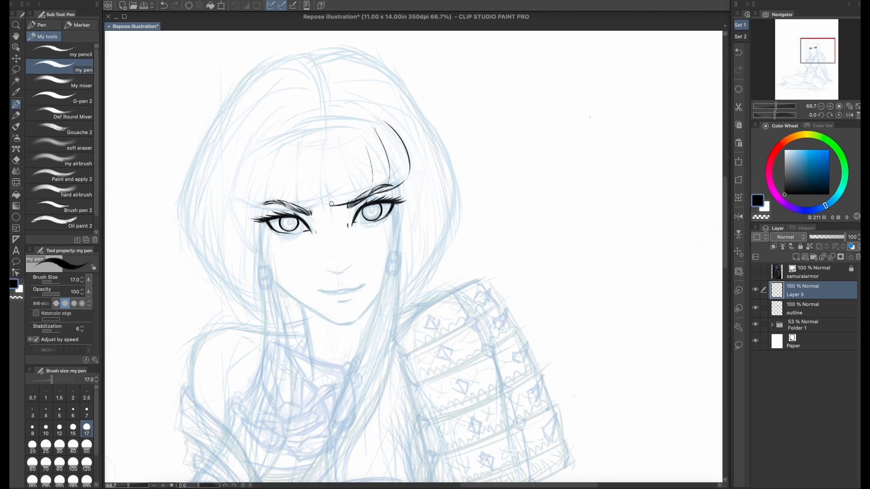
pyautogui.moveTo(331, 205)
pyautogui.mouseDown()
pyautogui.moveTo(319, 155)
pyautogui.moveTo(325, 199)
pyautogui.mouseUp()
pyautogui.moveTo(316, 158); pyautogui.dragTo(324, 203)
# - Ink the lower edge and outer side of the left-hand bangs with added strands, redoing the strokes that miss the sketch
pyautogui.moveTo(240, 198); pyautogui.dragTo(312, 211)
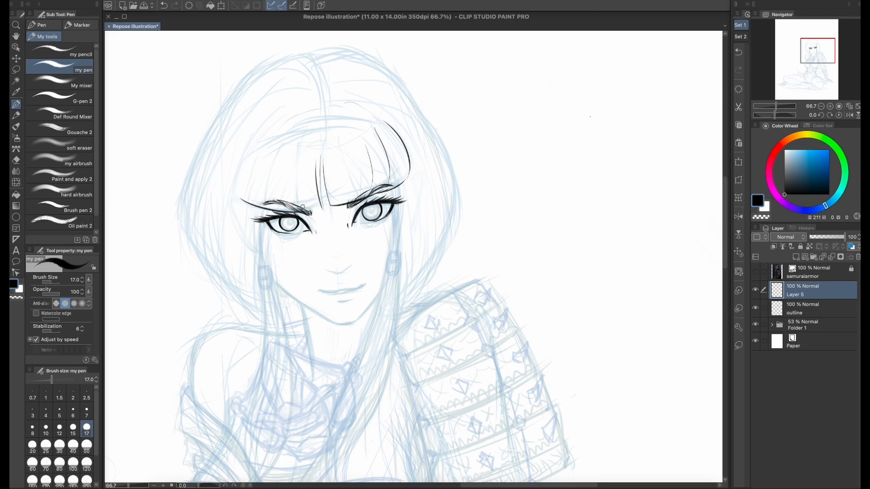
pyautogui.hotkey('ctrl', 'z')
pyautogui.moveTo(241, 200); pyautogui.dragTo(320, 206)
pyautogui.moveTo(236, 194); pyautogui.dragTo(277, 136)
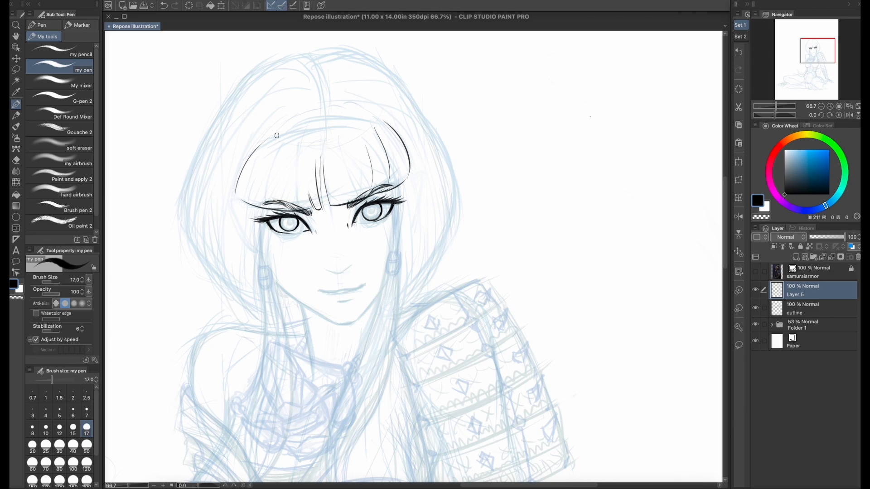
pyautogui.moveTo(240, 197)
pyautogui.mouseDown()
pyautogui.moveTo(273, 140)
pyautogui.moveTo(244, 174)
pyautogui.moveTo(259, 152)
pyautogui.moveTo(253, 157)
pyautogui.moveTo(241, 206)
pyautogui.mouseUp()
pyautogui.hotkey('ctrl', 'z')
pyautogui.moveTo(262, 146); pyautogui.dragTo(240, 204)
pyautogui.hotkey('ctrl', 'z')
pyautogui.moveTo(264, 142); pyautogui.dragTo(242, 185)
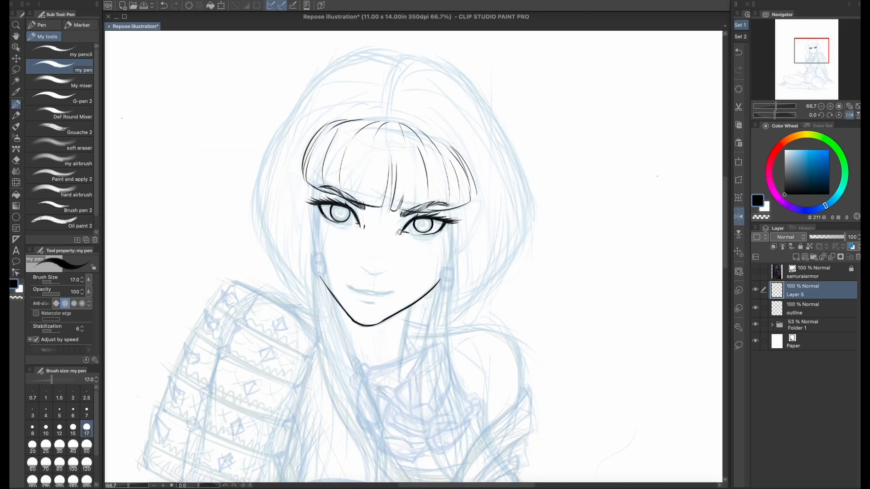
# - Add fine strands at the centre of the bangs in the mirrored view, and restore the normal view
pyautogui.moveTo(390, 159); pyautogui.dragTo(390, 195)
pyautogui.moveTo(390, 164); pyautogui.dragTo(387, 202)
pyautogui.click(850, 115)
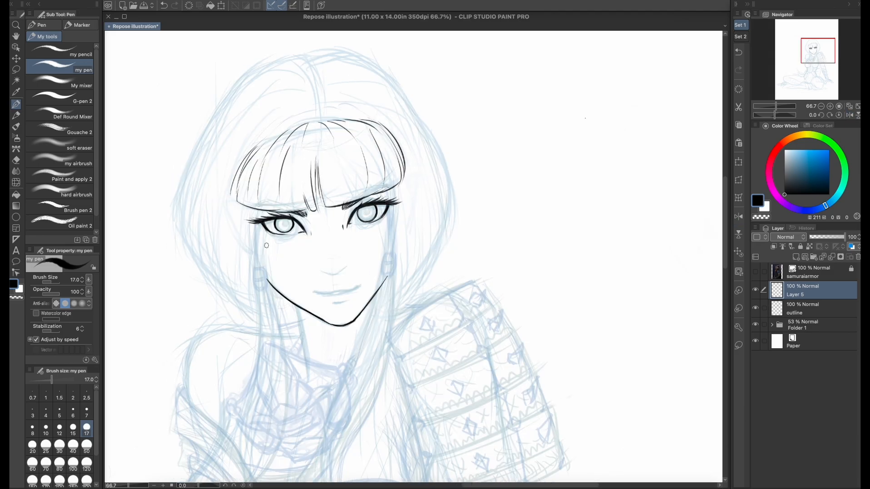
# - Ink the hair edges framing both sides of the face down to the hair ties, redoing the right-hand one
pyautogui.moveTo(259, 222); pyautogui.dragTo(258, 275)
pyautogui.moveTo(389, 192); pyautogui.dragTo(390, 247)
pyautogui.hotkey('ctrl', 'z')
pyautogui.moveTo(390, 196)
pyautogui.mouseDown()
pyautogui.moveTo(389, 249)
pyautogui.moveTo(396, 253)
pyautogui.moveTo(382, 274)
pyautogui.moveTo(397, 260)
pyautogui.moveTo(391, 269)
pyautogui.mouseUp()
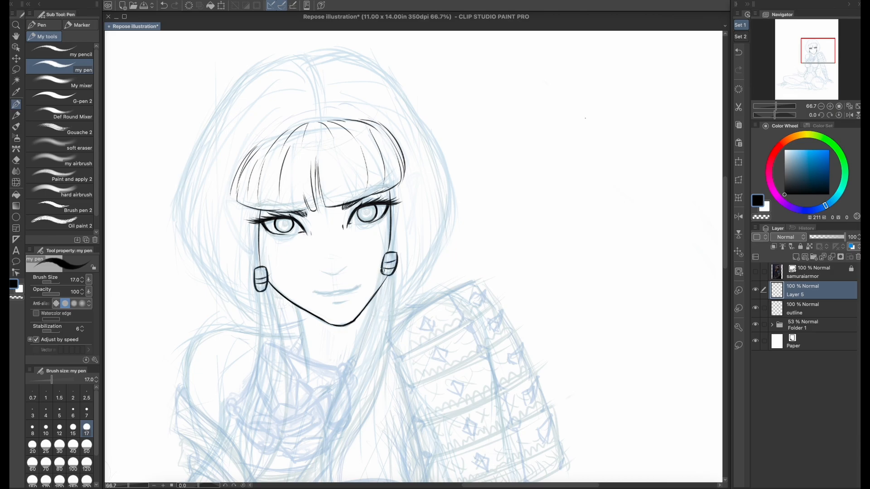
# - Ink the long lock hanging from the right-hand hair tie, redoing the lower stroke of its outer edge
pyautogui.moveTo(383, 273); pyautogui.dragTo(354, 357)
pyautogui.moveTo(393, 272)
pyautogui.mouseDown()
pyautogui.moveTo(362, 411)
pyautogui.moveTo(371, 323)
pyautogui.mouseUp()
pyautogui.moveTo(397, 284); pyautogui.dragTo(360, 358)
pyautogui.moveTo(387, 309); pyautogui.dragTo(347, 393)
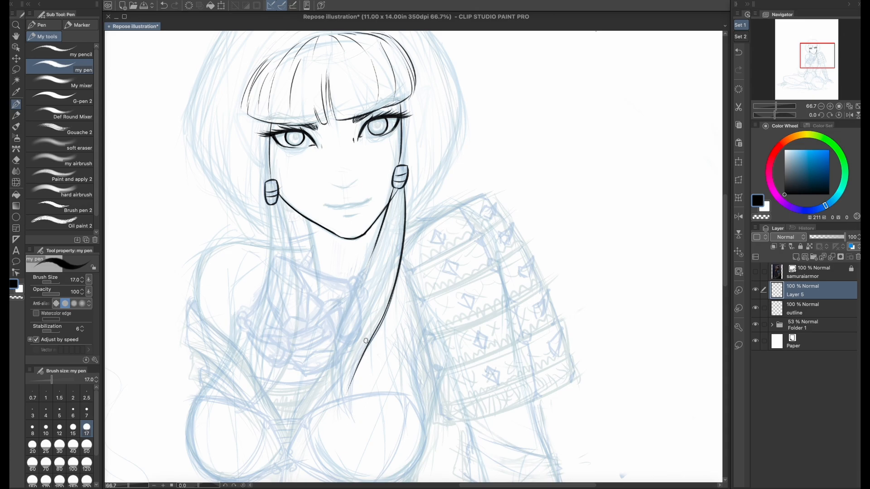
pyautogui.moveTo(371, 337); pyautogui.dragTo(356, 424)
pyautogui.moveTo(383, 321); pyautogui.dragTo(357, 426)
pyautogui.hotkey('ctrl', 'z')
pyautogui.moveTo(388, 305); pyautogui.dragTo(359, 427)
# - Ink the right-hand lock's inner edge and build its pointed tip from several tapering strands, redoing the first tip stroke
pyautogui.moveTo(376, 240)
pyautogui.mouseDown()
pyautogui.moveTo(353, 290)
pyautogui.moveTo(350, 408)
pyautogui.mouseUp()
pyautogui.moveTo(337, 332); pyautogui.dragTo(352, 412)
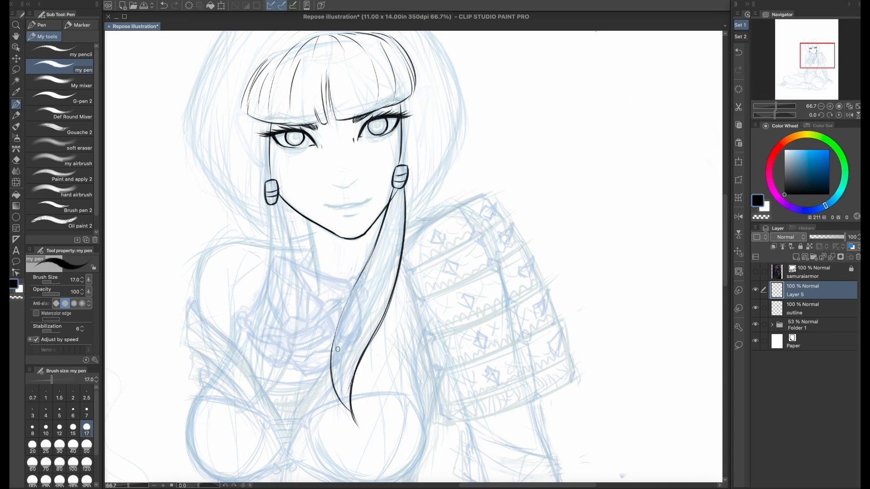
pyautogui.hotkey('ctrl', 'z')
pyautogui.moveTo(336, 327); pyautogui.dragTo(350, 421)
pyautogui.moveTo(335, 350)
pyautogui.mouseDown()
pyautogui.moveTo(340, 411)
pyautogui.moveTo(353, 427)
pyautogui.mouseUp()
pyautogui.moveTo(338, 369); pyautogui.dragTo(359, 429)
pyautogui.moveTo(347, 393); pyautogui.dragTo(361, 433)
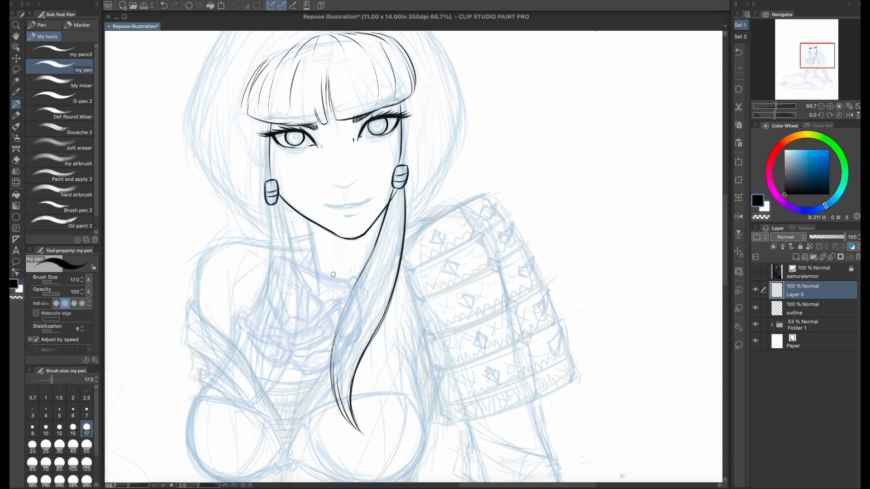
# - Ink both edges and the pointed tip of the long lock hanging from the left-hand hair tie
pyautogui.moveTo(280, 212); pyautogui.dragTo(294, 314)
pyautogui.moveTo(284, 230); pyautogui.dragTo(249, 415)
pyautogui.moveTo(272, 206); pyautogui.dragTo(236, 419)
# - Fill the right-hand lock with fine strands from the hair tie to the tip, undoing two misplaced strokes
pyautogui.moveTo(337, 321); pyautogui.dragTo(350, 420)
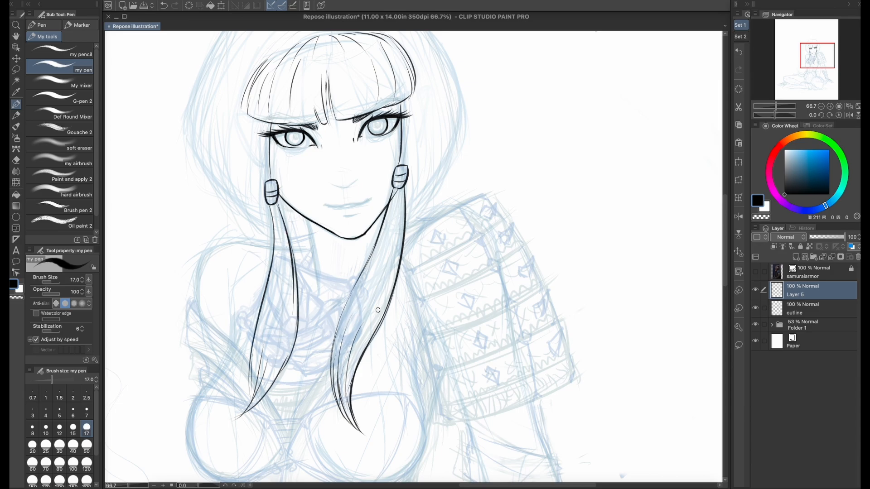
pyautogui.moveTo(373, 326); pyautogui.dragTo(357, 427)
pyautogui.hotkey('ctrl', 'z')
pyautogui.hotkey('ctrl', 'z')
pyautogui.moveTo(346, 337); pyautogui.dragTo(361, 433)
pyautogui.moveTo(396, 181)
pyautogui.mouseDown()
pyautogui.moveTo(367, 281)
pyautogui.moveTo(397, 216)
pyautogui.moveTo(352, 290)
pyautogui.mouseUp()
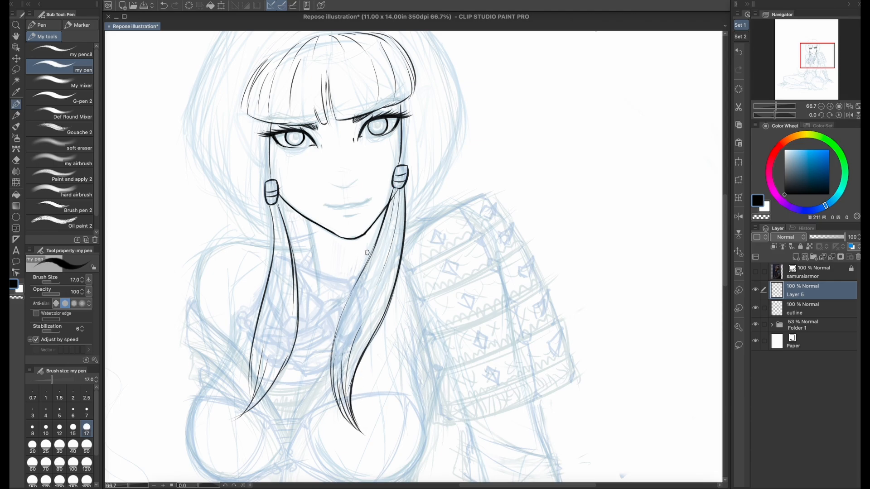
pyautogui.moveTo(402, 197); pyautogui.dragTo(390, 268)
# - Ink curved strands from the parting across the left-hand crown of the hair, redoing the second one
pyautogui.scroll(5, 299, 105)
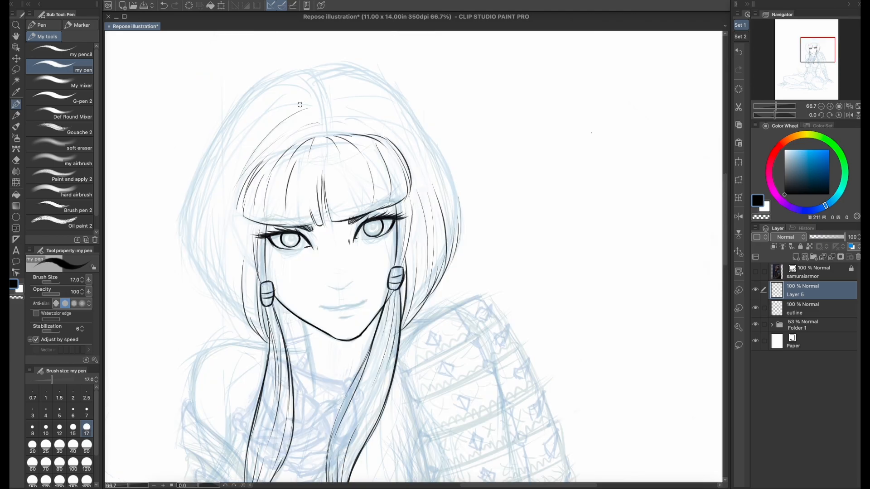
pyautogui.moveTo(311, 101); pyautogui.dragTo(222, 161)
pyautogui.moveTo(301, 86); pyautogui.dragTo(218, 200)
pyautogui.hotkey('ctrl', 'z')
pyautogui.moveTo(308, 86); pyautogui.dragTo(210, 185)
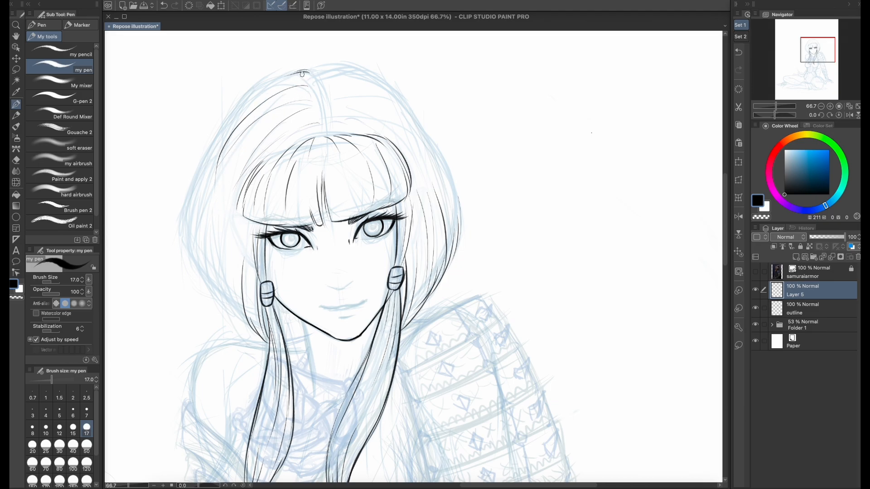
# - Ink the left-hand outer contour of the hair from the parting down to the neck, redoing its first stroke
pyautogui.moveTo(308, 71)
pyautogui.mouseDown()
pyautogui.moveTo(261, 85)
pyautogui.moveTo(199, 177)
pyautogui.mouseUp()
pyautogui.hotkey('ctrl', 'z')
pyautogui.moveTo(309, 71); pyautogui.dragTo(211, 158)
pyautogui.moveTo(222, 123); pyautogui.dragTo(179, 228)
pyautogui.moveTo(198, 171); pyautogui.dragTo(263, 338)
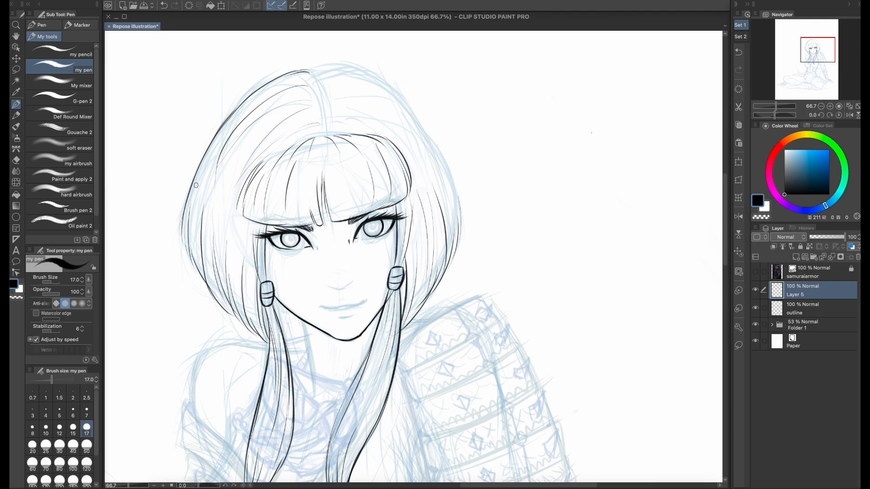
pyautogui.moveTo(210, 170); pyautogui.dragTo(196, 229)
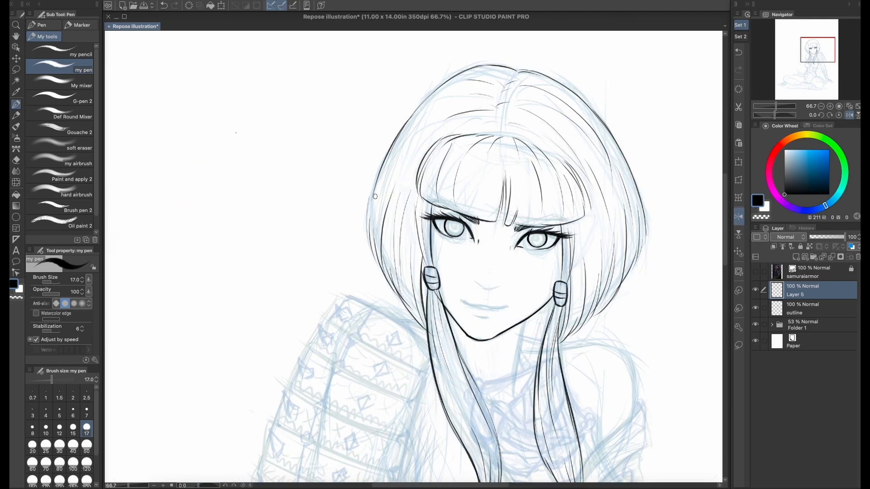
# - Strengthen the hair contour and add strands on the armoured side in the mirrored view, and restore the normal view
pyautogui.moveTo(393, 151); pyautogui.dragTo(372, 225)
pyautogui.moveTo(403, 147); pyautogui.dragTo(372, 238)
pyautogui.moveTo(443, 110)
pyautogui.mouseDown()
pyautogui.moveTo(409, 149)
pyautogui.moveTo(396, 190)
pyautogui.mouseUp()
pyautogui.moveTo(426, 145); pyautogui.dragTo(396, 227)
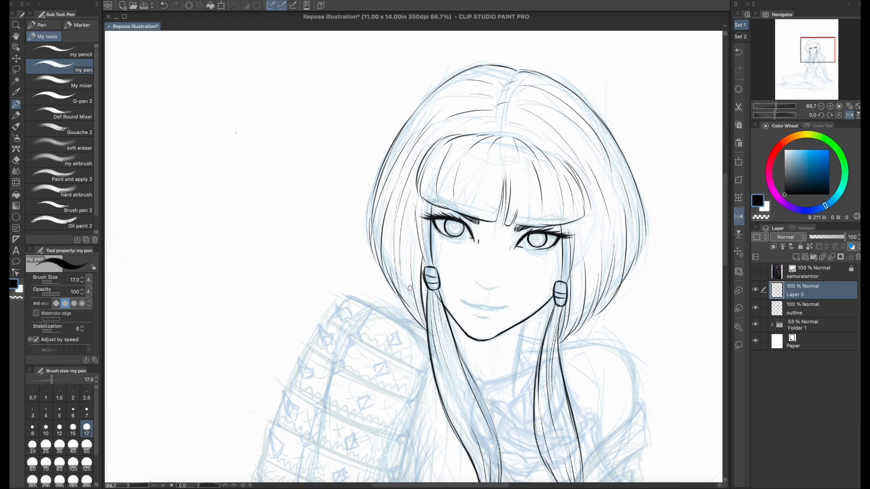
pyautogui.moveTo(461, 85); pyautogui.dragTo(399, 136)
pyautogui.moveTo(374, 261); pyautogui.dragTo(376, 264)
pyautogui.click(739, 216)
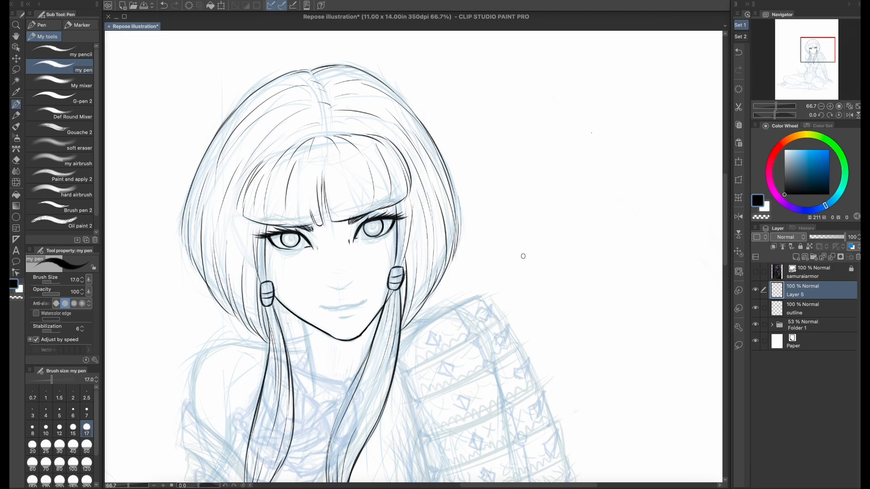
# - Merge Layer 5 down into the outline layer
pyautogui.click(829, 311)
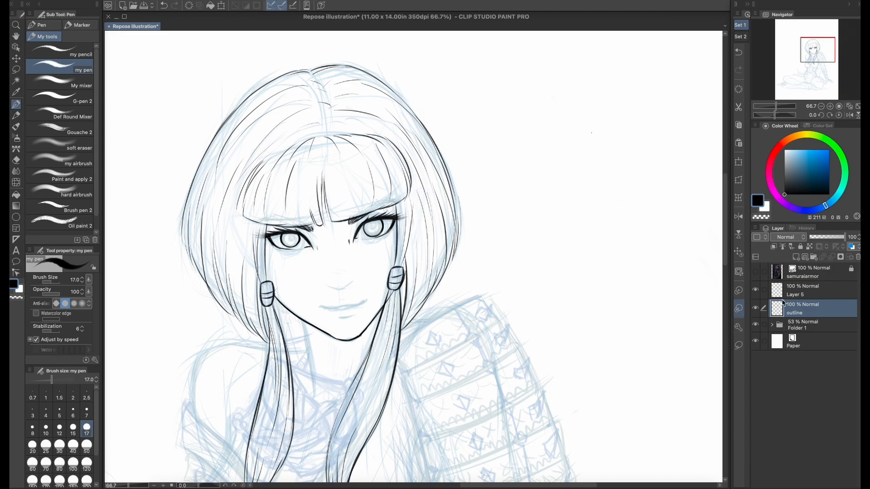
pyautogui.click(828, 290)
pyautogui.click(832, 257)
# - Thicken the outer contour of the hair on both sides, redoing the left-hand strokes that stray
pyautogui.moveTo(425, 111); pyautogui.dragTo(453, 170)
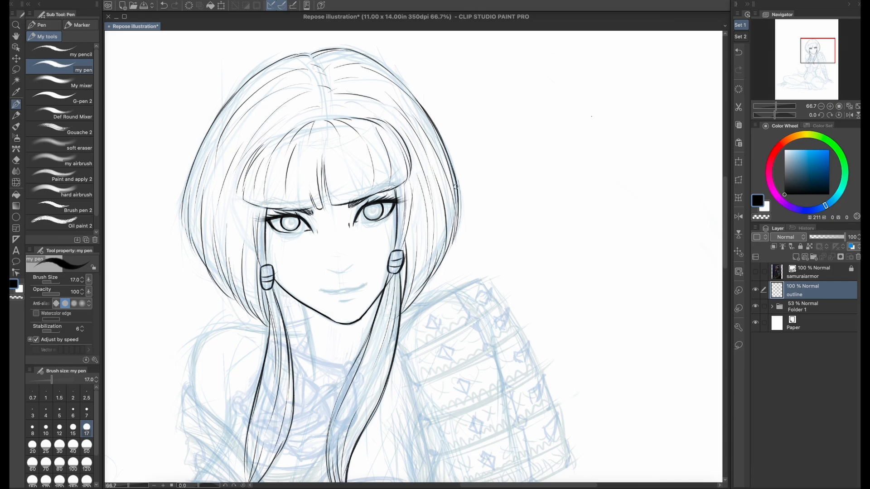
pyautogui.moveTo(249, 82); pyautogui.dragTo(195, 162)
pyautogui.hotkey('ctrl', 'z')
pyautogui.moveTo(251, 79); pyautogui.dragTo(201, 136)
pyautogui.moveTo(267, 67)
pyautogui.mouseDown()
pyautogui.moveTo(216, 119)
pyautogui.moveTo(194, 166)
pyautogui.moveTo(187, 232)
pyautogui.mouseUp()
pyautogui.moveTo(192, 168); pyautogui.dragTo(186, 224)
pyautogui.moveTo(257, 71); pyautogui.dragTo(312, 55)
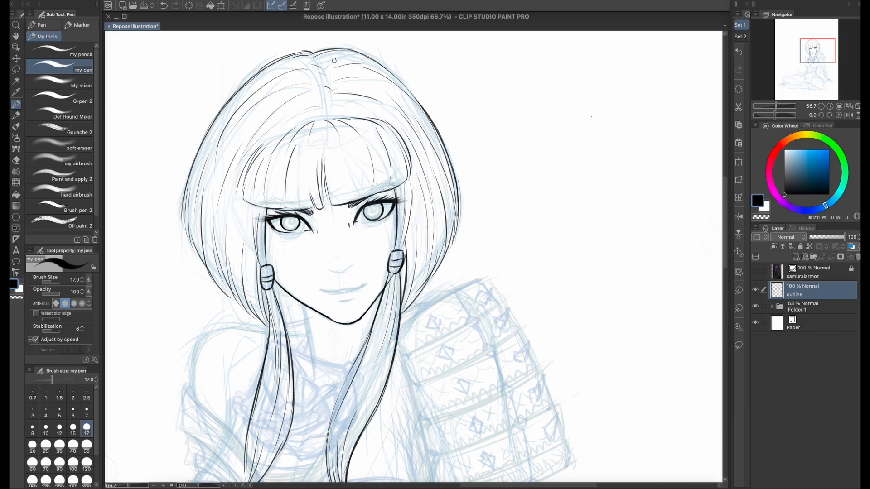
pyautogui.hotkey('ctrl', 'z')
# - Reduce the Hard eraser's size while checking the face up close, and return to my pen
pyautogui.hotkey('ctrl', '0')
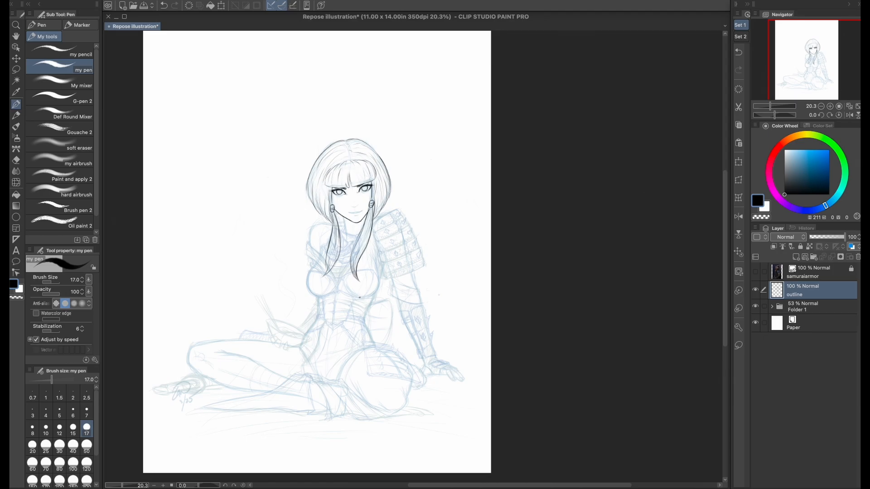
pyautogui.click(838, 106)
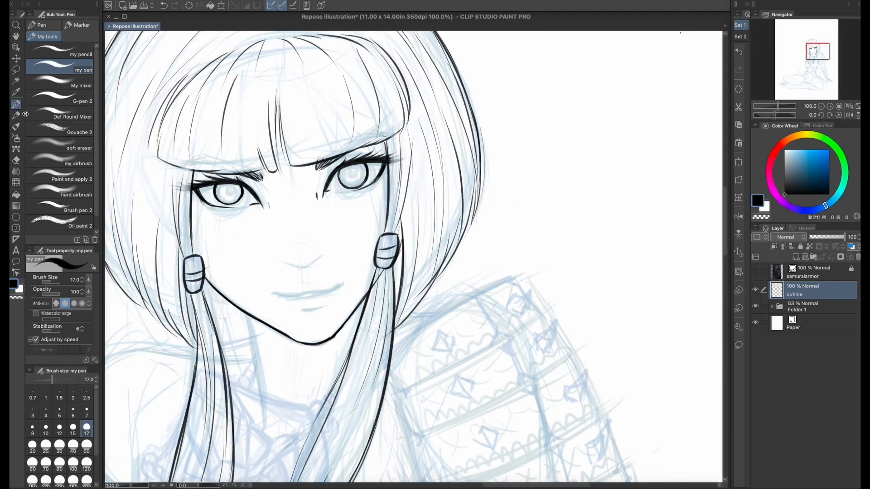
pyautogui.click(16, 160)
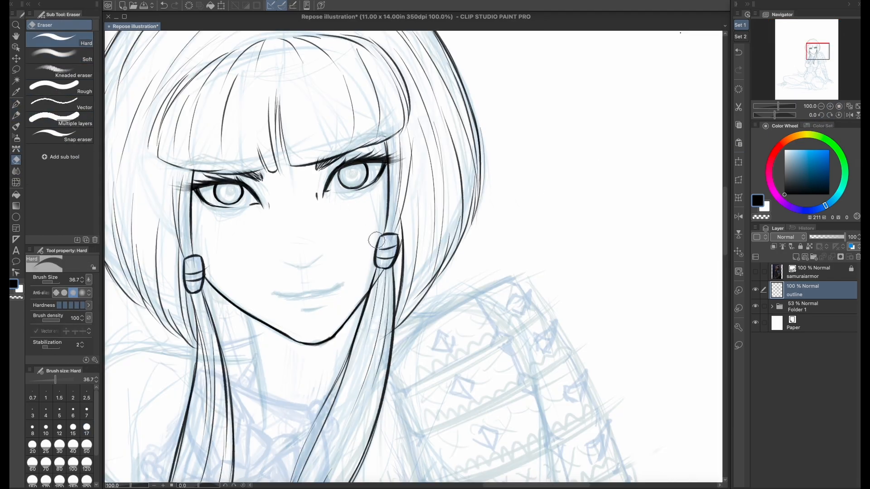
pyautogui.press('[')
pyautogui.press('[')
pyautogui.press('[')
pyautogui.click(17, 104)
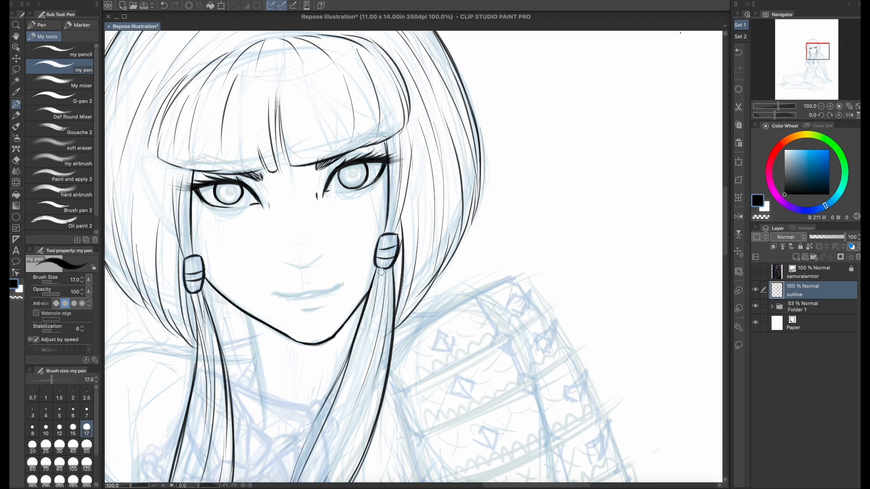
# - Ink the nose, mouth and neck line, undoing the first stroke below the lower lip
pyautogui.click(821, 107)
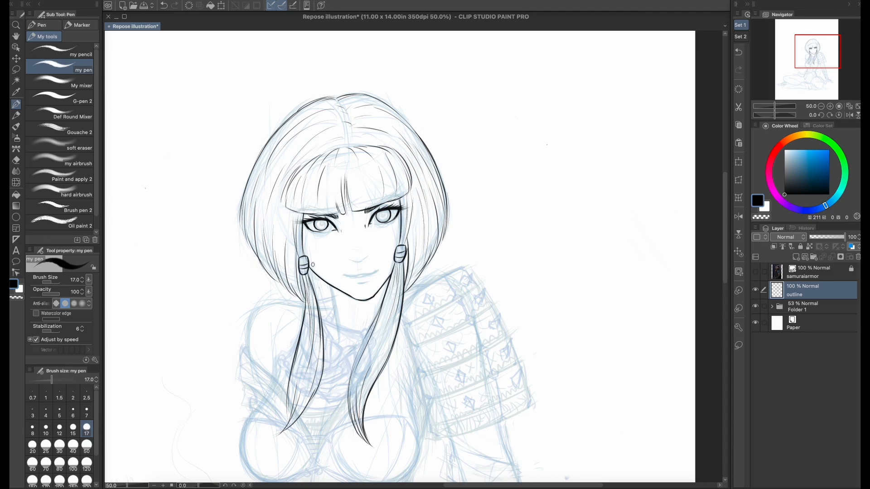
pyautogui.hotkey('ctrl', '+')
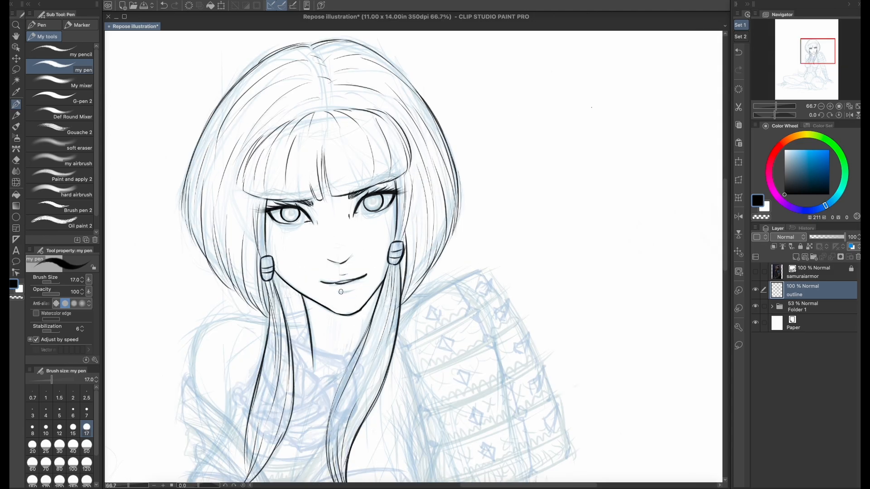
pyautogui.moveTo(338, 292); pyautogui.dragTo(355, 285)
pyautogui.hotkey('ctrl', 'z')
# - Add a new layer above outline and ink the inner and upper edges of the shoulder armour on it
pyautogui.doubleClick(821, 106)
pyautogui.moveTo(813, 65); pyautogui.dragTo(814, 73)
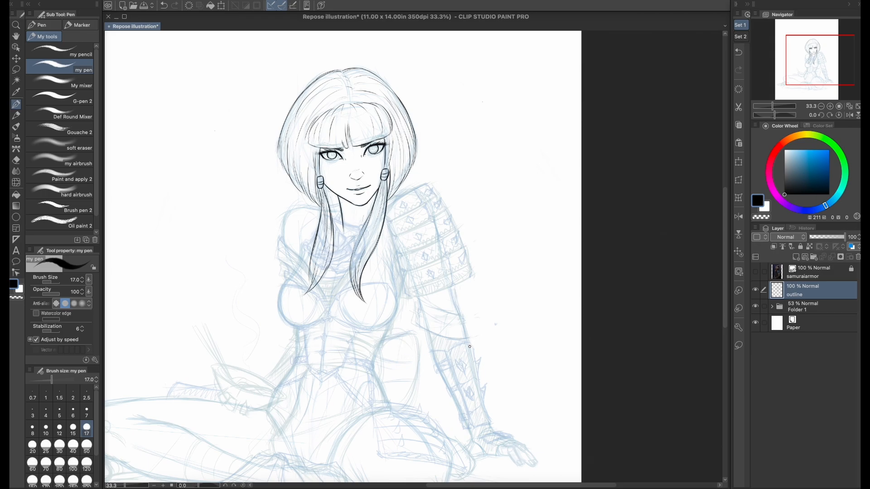
pyautogui.doubleClick(830, 106)
pyautogui.click(821, 55)
pyautogui.click(797, 257)
pyautogui.moveTo(346, 245); pyautogui.dragTo(397, 415)
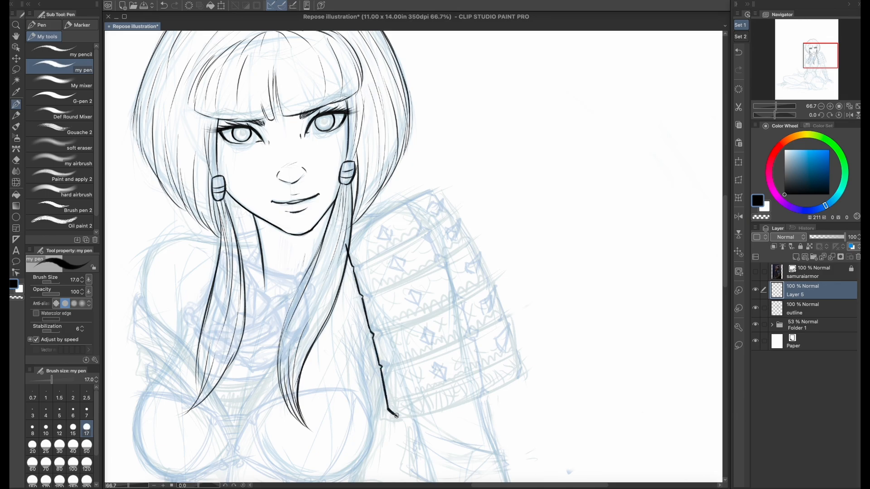
pyautogui.moveTo(347, 241)
pyautogui.mouseDown()
pyautogui.moveTo(427, 189)
pyautogui.moveTo(448, 214)
pyautogui.mouseUp()
# - Ink the curved band lines across the shoulder armour, undoing strokes that miss the sketch
pyautogui.moveTo(356, 267); pyautogui.dragTo(453, 213)
pyautogui.hotkey('ctrl', 'z')
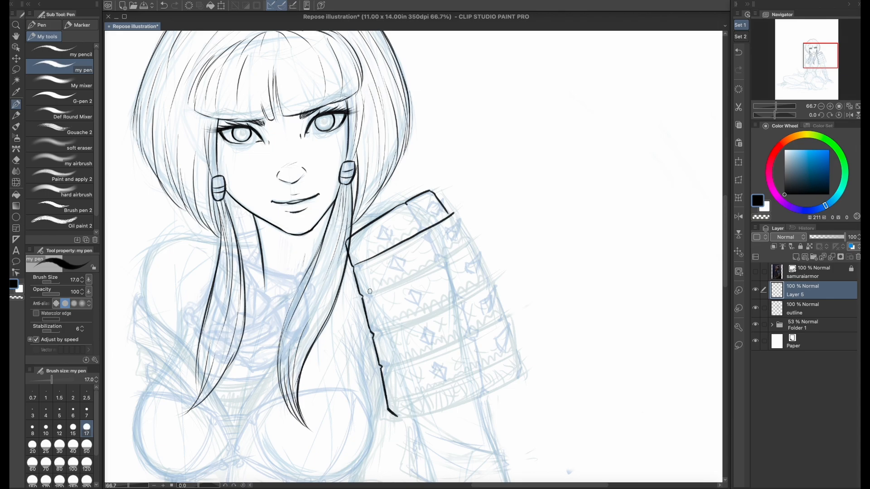
pyautogui.moveTo(363, 295); pyautogui.dragTo(474, 241)
pyautogui.moveTo(371, 334); pyautogui.dragTo(493, 281)
pyautogui.moveTo(383, 366); pyautogui.dragTo(506, 319)
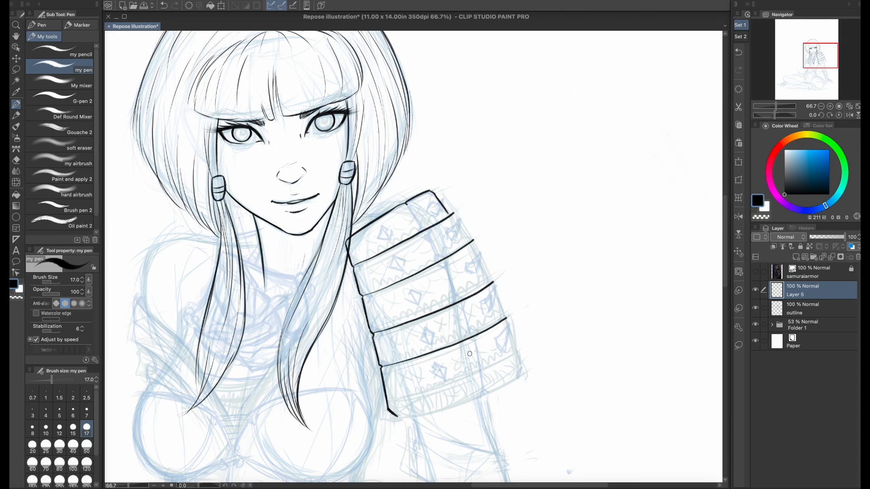
pyautogui.moveTo(390, 408)
pyautogui.mouseDown()
pyautogui.moveTo(513, 357)
pyautogui.moveTo(520, 366)
pyautogui.moveTo(398, 416)
pyautogui.moveTo(520, 380)
pyautogui.mouseUp()
pyautogui.hotkey('ctrl', 'z')
# - Ink the shoulder armour's stepped outer edge and the vertical divider with its small diamond connectors
pyautogui.moveTo(454, 214); pyautogui.dragTo(520, 352)
pyautogui.moveTo(405, 203)
pyautogui.mouseDown()
pyautogui.moveTo(444, 264)
pyautogui.moveTo(469, 334)
pyautogui.moveTo(429, 238)
pyautogui.moveTo(482, 369)
pyautogui.mouseUp()
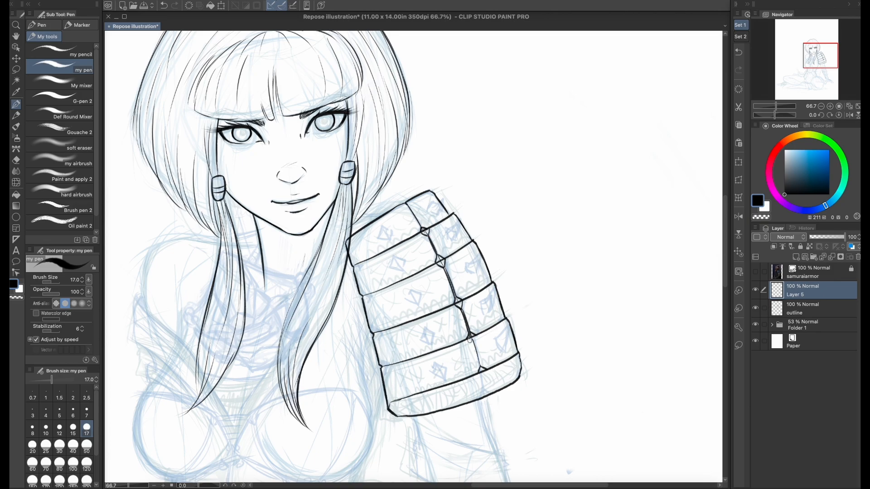
pyautogui.moveTo(468, 335); pyautogui.dragTo(474, 341)
# - Fill the bottom band of the shoulder armour with short closely spaced fringe strokes, and save the illustration
pyautogui.moveTo(395, 401); pyautogui.dragTo(392, 414)
pyautogui.moveTo(398, 401); pyautogui.dragTo(399, 415)
pyautogui.moveTo(406, 399); pyautogui.dragTo(409, 415)
pyautogui.moveTo(417, 397); pyautogui.dragTo(421, 413)
pyautogui.moveTo(430, 393)
pyautogui.mouseDown()
pyautogui.moveTo(428, 412)
pyautogui.moveTo(435, 410)
pyautogui.mouseUp()
pyautogui.moveTo(446, 390)
pyautogui.mouseDown()
pyautogui.moveTo(444, 408)
pyautogui.moveTo(453, 405)
pyautogui.mouseUp()
pyautogui.moveTo(465, 385)
pyautogui.mouseDown()
pyautogui.moveTo(463, 402)
pyautogui.moveTo(472, 399)
pyautogui.mouseUp()
pyautogui.moveTo(479, 379)
pyautogui.mouseDown()
pyautogui.moveTo(477, 397)
pyautogui.moveTo(483, 395)
pyautogui.mouseUp()
pyautogui.moveTo(493, 374); pyautogui.dragTo(497, 389)
pyautogui.moveTo(506, 369); pyautogui.dragTo(504, 387)
pyautogui.moveTo(512, 365); pyautogui.dragTo(510, 383)
pyautogui.moveTo(517, 360); pyautogui.dragTo(516, 379)
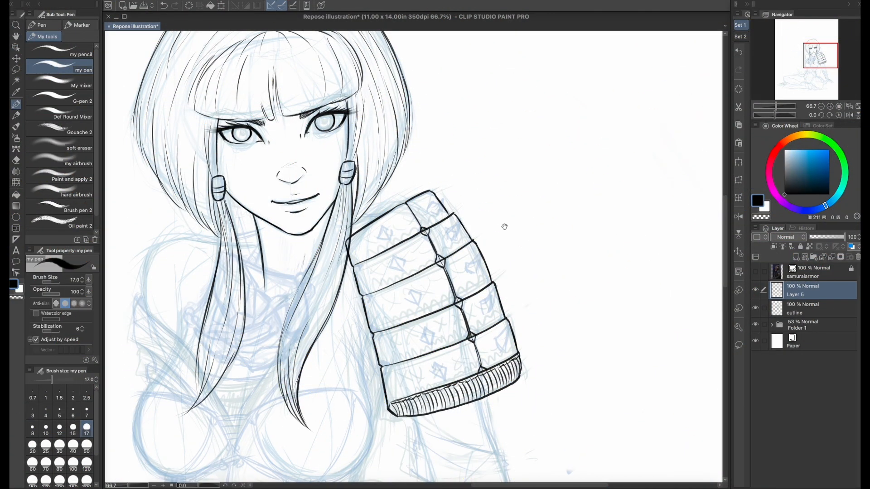
pyautogui.moveTo(503, 227)
pyautogui.mouseDown()
pyautogui.moveTo(566, 179)
pyautogui.moveTo(514, 155)
pyautogui.mouseUp()
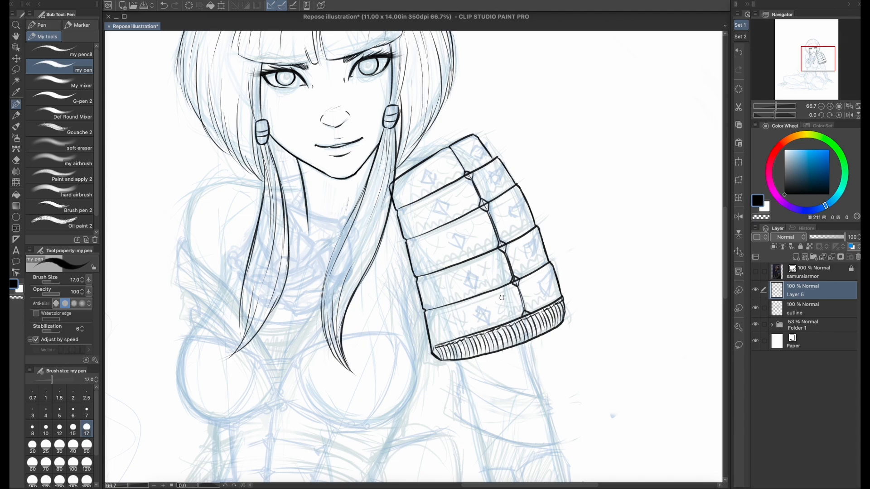
pyautogui.click(738, 234)
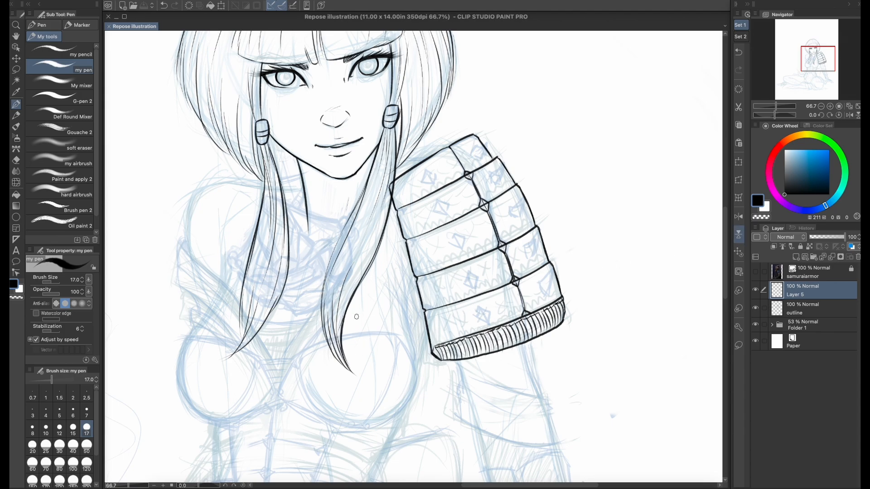
# - Try to ink the upper edge of the chest armour cup beside the shoulder armour, undoing each stroke
pyautogui.moveTo(379, 311); pyautogui.dragTo(447, 281)
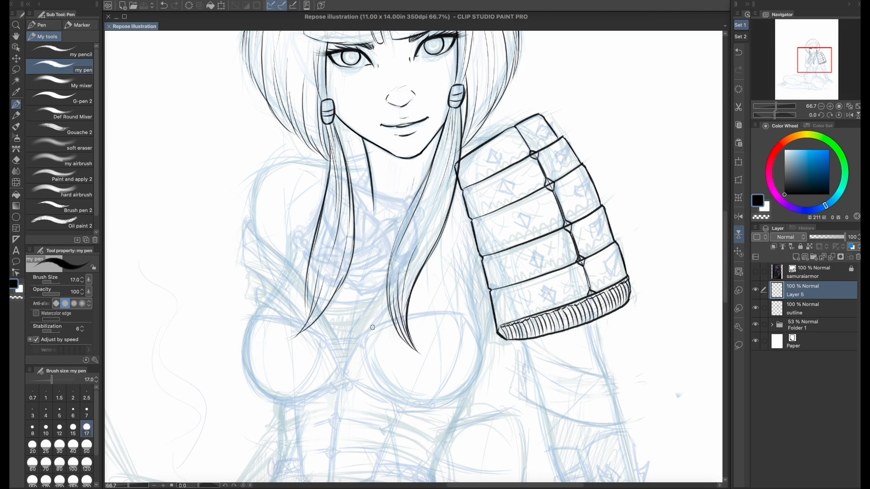
pyautogui.moveTo(360, 336)
pyautogui.mouseDown()
pyautogui.moveTo(423, 317)
pyautogui.moveTo(468, 316)
pyautogui.mouseUp()
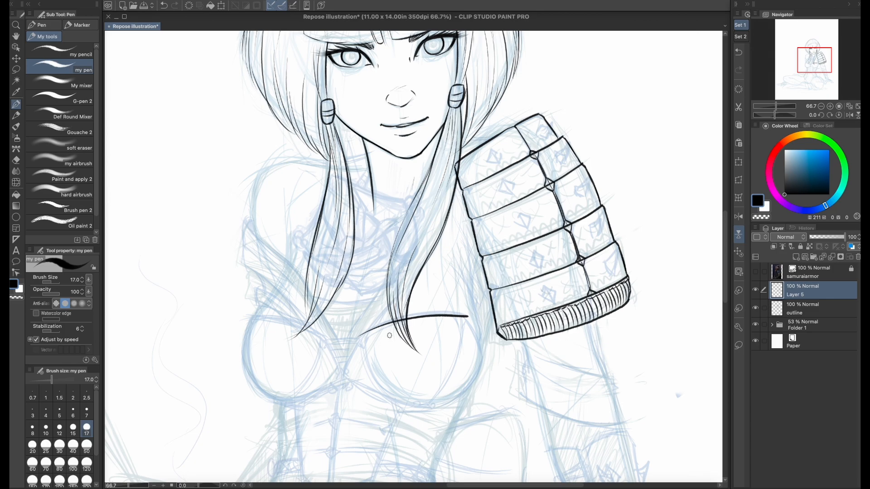
pyautogui.moveTo(390, 336); pyautogui.dragTo(468, 317)
pyautogui.hotkey('ctrl', 'z')
pyautogui.hotkey('ctrl', 'z')
pyautogui.moveTo(354, 339); pyautogui.dragTo(464, 316)
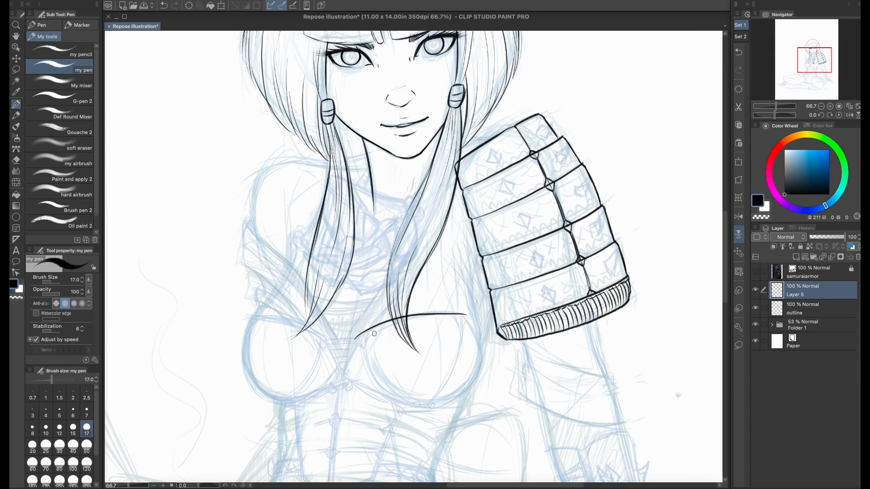
pyautogui.hotkey('ctrl', 'z')
pyautogui.moveTo(358, 336); pyautogui.dragTo(469, 316)
pyautogui.hotkey('ctrl', 'z')
pyautogui.moveTo(356, 336); pyautogui.dragTo(456, 313)
pyautogui.hotkey('ctrl', 'z')
# - Mirror the canvas view horizontally and try a stroke along the outer edge of the cup beside the shoulder armour
pyautogui.click(739, 217)
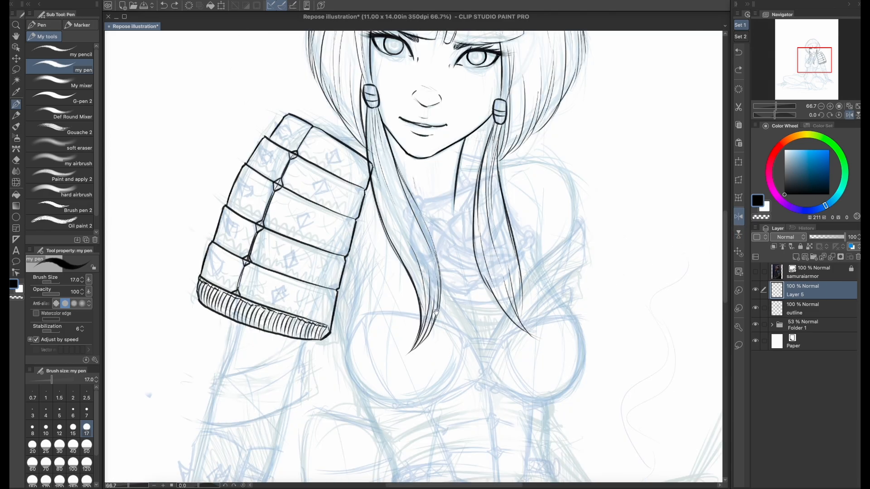
pyautogui.moveTo(433, 292); pyautogui.dragTo(379, 174)
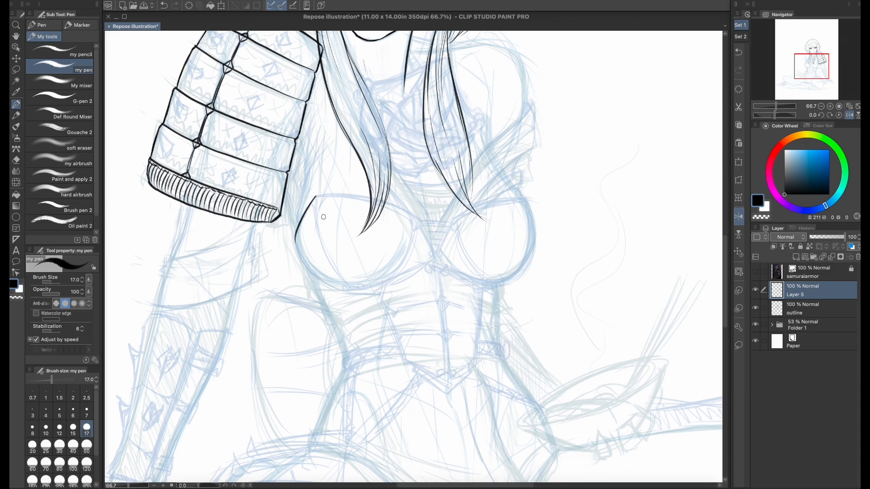
pyautogui.click(830, 107)
pyautogui.click(830, 107)
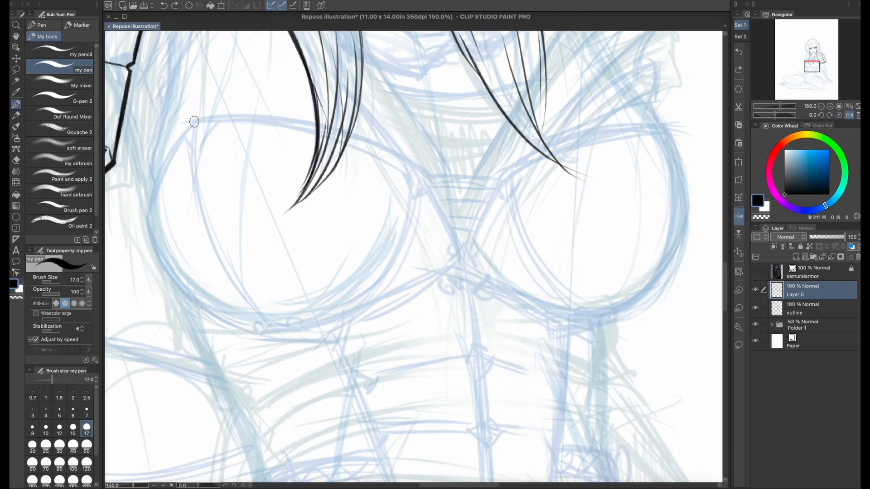
pyautogui.moveTo(187, 131); pyautogui.dragTo(147, 220)
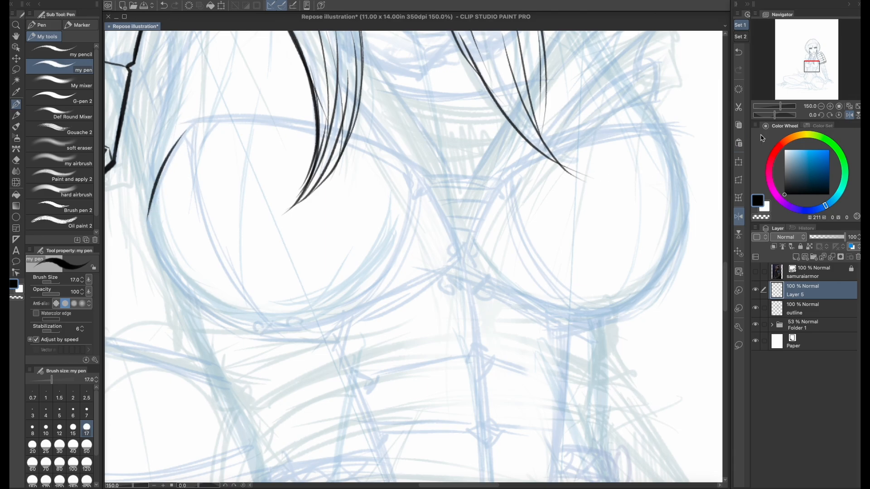
pyautogui.click(821, 107)
pyautogui.click(820, 107)
pyautogui.click(821, 107)
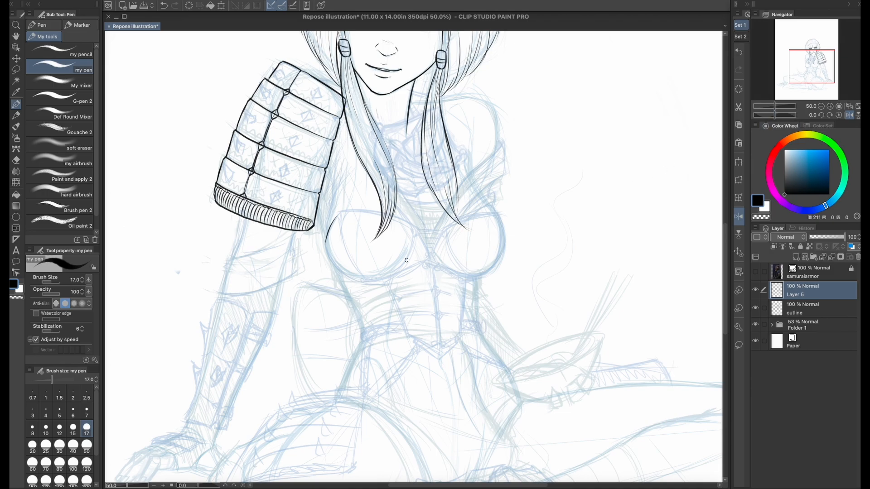
pyautogui.moveTo(325, 244); pyautogui.dragTo(407, 253)
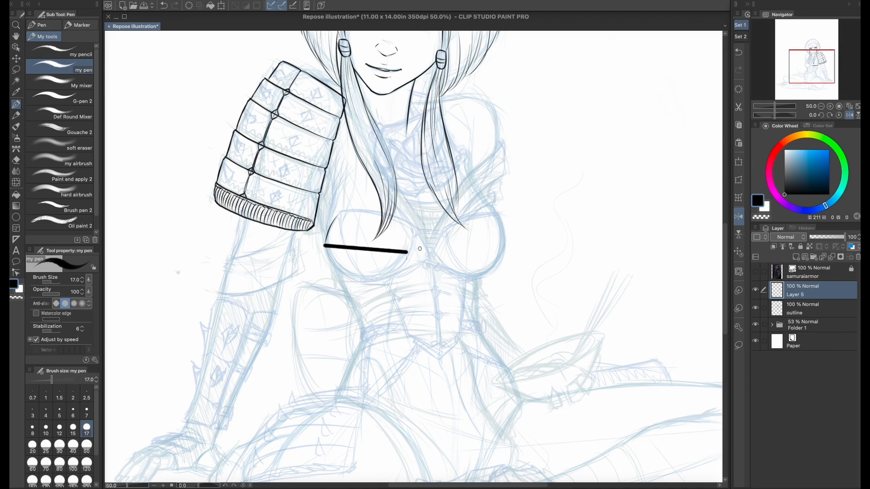
pyautogui.hotkey('ctrl', 'z')
pyautogui.scroll(3, 371, 245)
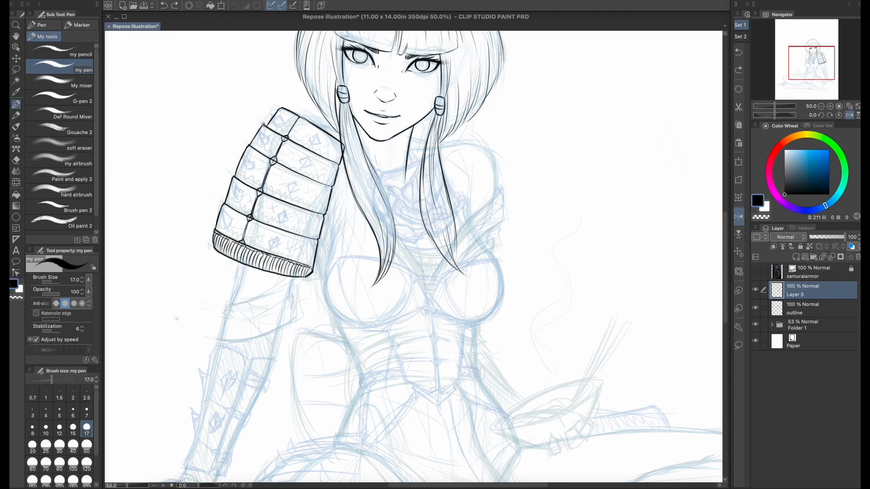
pyautogui.moveTo(263, 124); pyautogui.dragTo(286, 136)
pyautogui.moveTo(641, 83)
pyautogui.mouseDown()
pyautogui.moveTo(596, 185)
pyautogui.moveTo(480, 291)
pyautogui.moveTo(363, 435)
pyautogui.mouseUp()
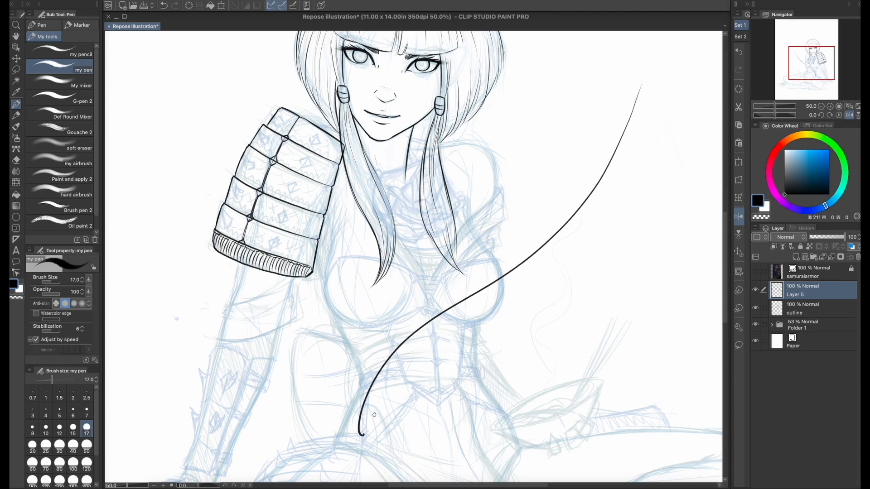
pyautogui.hotkey('ctrl', 'z')
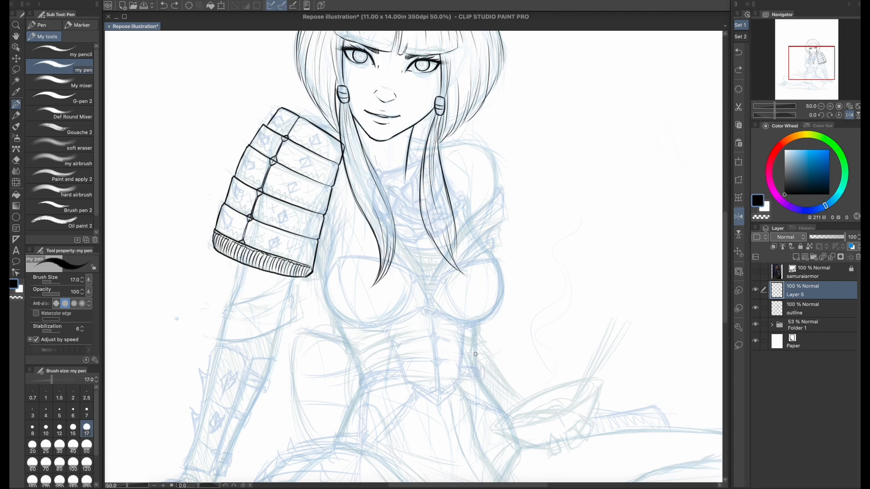
pyautogui.click(821, 106)
pyautogui.click(822, 107)
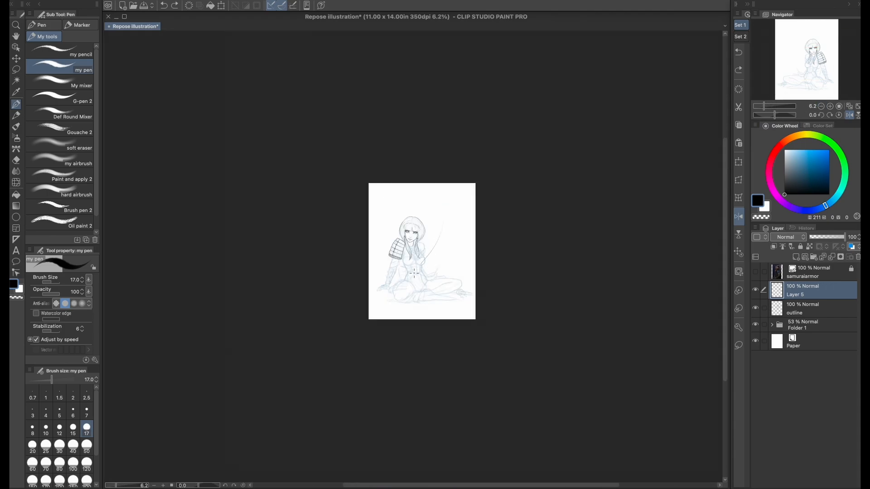
pyautogui.moveTo(414, 273); pyautogui.dragTo(410, 307)
pyautogui.hotkey('ctrl', 'z')
pyautogui.click(830, 106)
pyautogui.moveTo(465, 208); pyautogui.dragTo(448, 271)
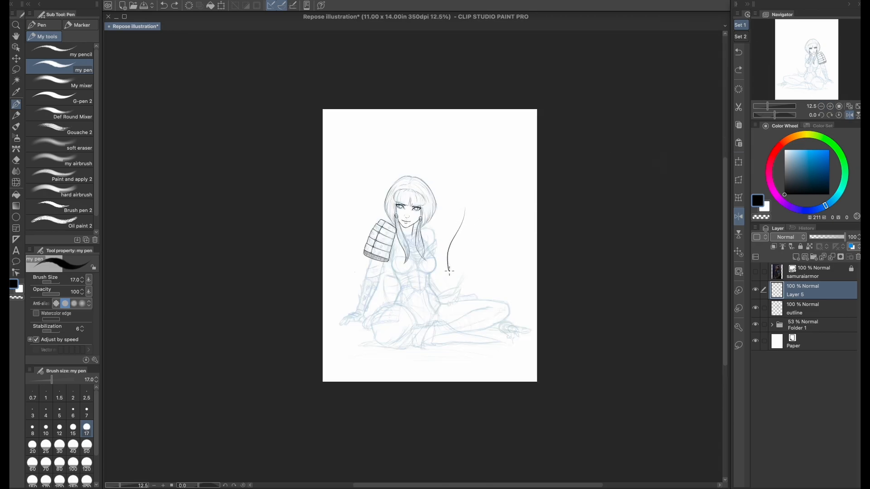
pyautogui.hotkey('ctrl', 'z')
# - Try to ink the upper edge of the chest armour cup farther from the shoulder armour, and undo the stroke
pyautogui.click(831, 106)
pyautogui.click(830, 106)
pyautogui.click(830, 106)
pyautogui.click(830, 106)
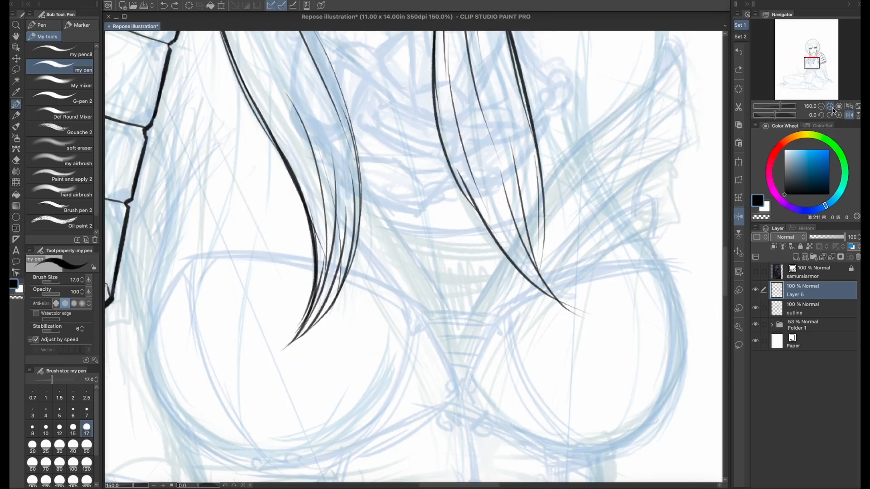
pyautogui.click(830, 106)
pyautogui.moveTo(410, 297)
pyautogui.mouseDown()
pyautogui.moveTo(365, 248)
pyautogui.moveTo(273, 180)
pyautogui.mouseUp()
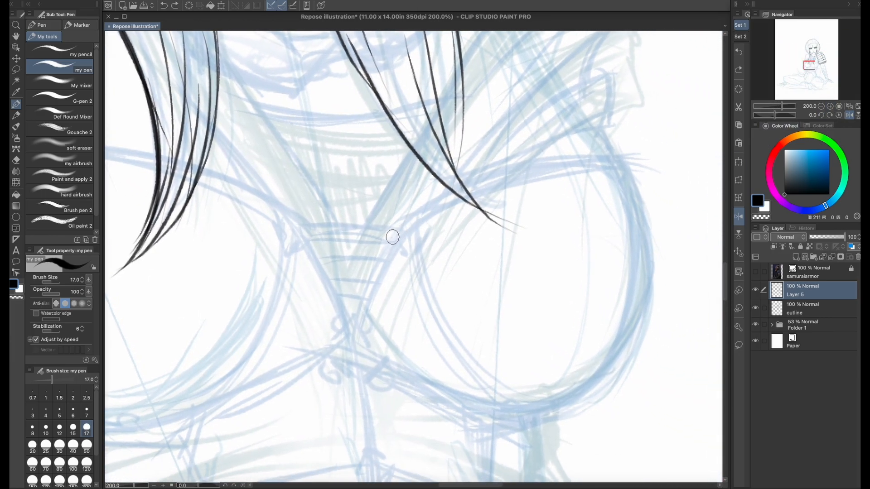
pyautogui.moveTo(393, 237)
pyautogui.mouseDown()
pyautogui.moveTo(495, 181)
pyautogui.moveTo(639, 179)
pyautogui.mouseUp()
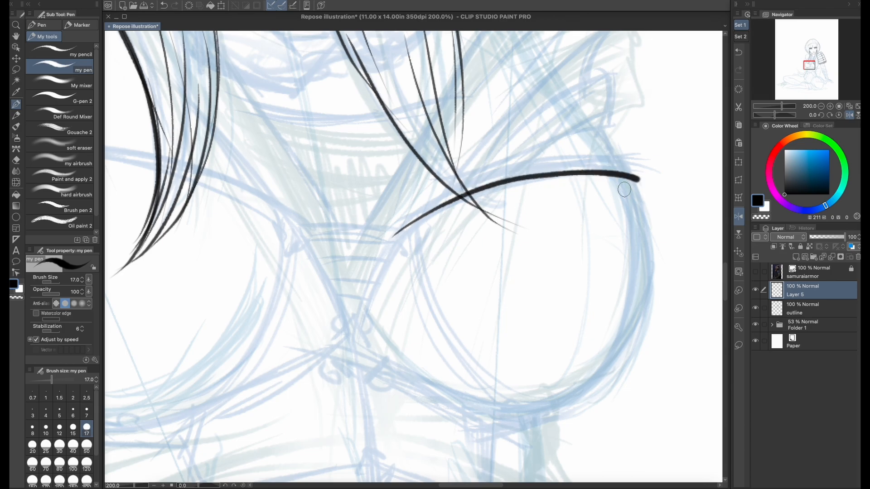
pyautogui.click(822, 107)
pyautogui.click(821, 106)
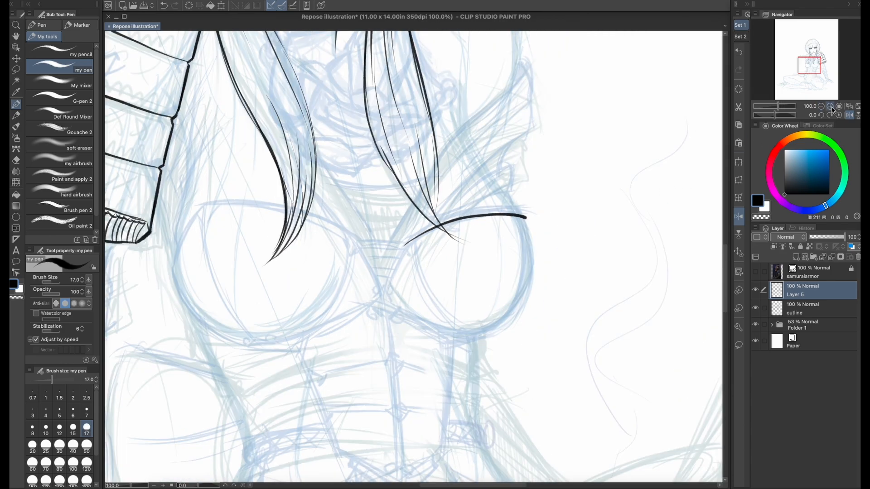
pyautogui.moveTo(810, 68); pyautogui.dragTo(811, 64)
pyautogui.hotkey('ctrl', 'z')
# - Ink the curved seam running down the chest armour cup beside the shoulder armour, from its upper corner to its underside
pyautogui.moveTo(491, 282); pyautogui.dragTo(429, 298)
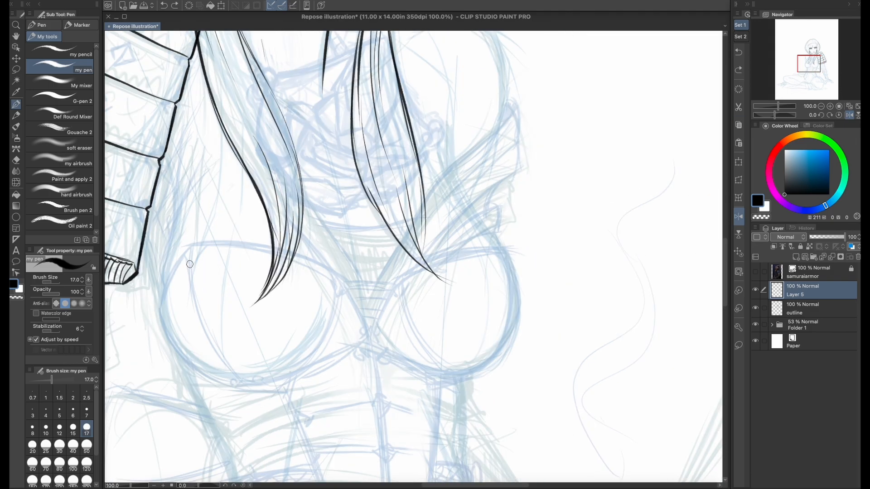
pyautogui.moveTo(193, 246); pyautogui.dragTo(198, 312)
pyautogui.moveTo(190, 275); pyautogui.dragTo(218, 358)
pyautogui.moveTo(194, 288)
pyautogui.mouseDown()
pyautogui.moveTo(219, 359)
pyautogui.moveTo(213, 348)
pyautogui.mouseUp()
pyautogui.moveTo(201, 322); pyautogui.dragTo(241, 380)
pyautogui.moveTo(206, 335); pyautogui.dragTo(247, 384)
# - Ink the outer edge of the cup beside the shoulder armour and continue the lower edge across the centre under both cups
pyautogui.moveTo(192, 245); pyautogui.dragTo(163, 301)
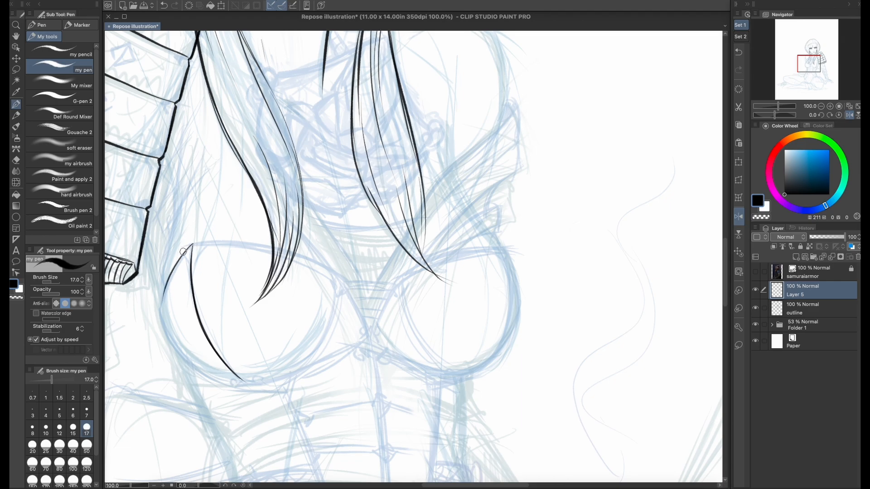
pyautogui.press('super+z')
pyautogui.moveTo(193, 244); pyautogui.dragTo(163, 294)
pyautogui.moveTo(178, 259); pyautogui.dragTo(158, 317)
pyautogui.moveTo(174, 267)
pyautogui.mouseDown()
pyautogui.moveTo(159, 314)
pyautogui.moveTo(190, 372)
pyautogui.mouseUp()
pyautogui.moveTo(181, 361)
pyautogui.mouseDown()
pyautogui.moveTo(210, 382)
pyautogui.moveTo(183, 364)
pyautogui.moveTo(230, 385)
pyautogui.moveTo(204, 379)
pyautogui.moveTo(239, 382)
pyautogui.mouseUp()
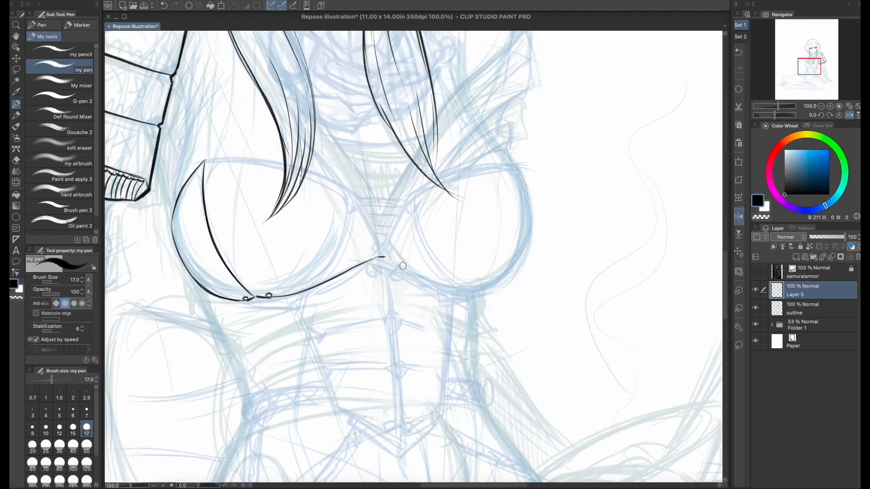
pyautogui.moveTo(385, 256); pyautogui.dragTo(465, 290)
# - Turn off the mirrored view, add the small corner seam on the near cup and ink the far cup's side seam with its rivet
pyautogui.click(738, 217)
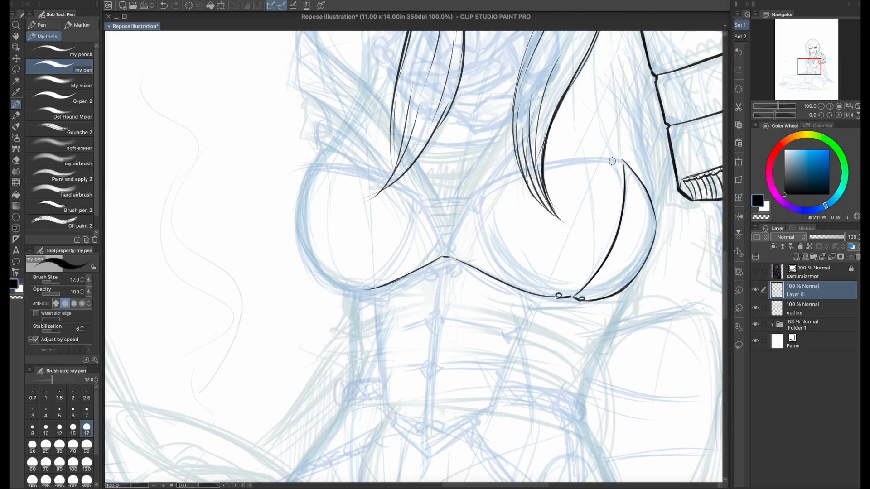
pyautogui.moveTo(612, 161); pyautogui.dragTo(626, 181)
pyautogui.moveTo(316, 166); pyautogui.dragTo(305, 213)
pyautogui.moveTo(314, 167)
pyautogui.mouseDown()
pyautogui.moveTo(304, 232)
pyautogui.moveTo(306, 193)
pyautogui.moveTo(315, 262)
pyautogui.moveTo(307, 208)
pyautogui.moveTo(304, 233)
pyautogui.moveTo(316, 266)
pyautogui.mouseUp()
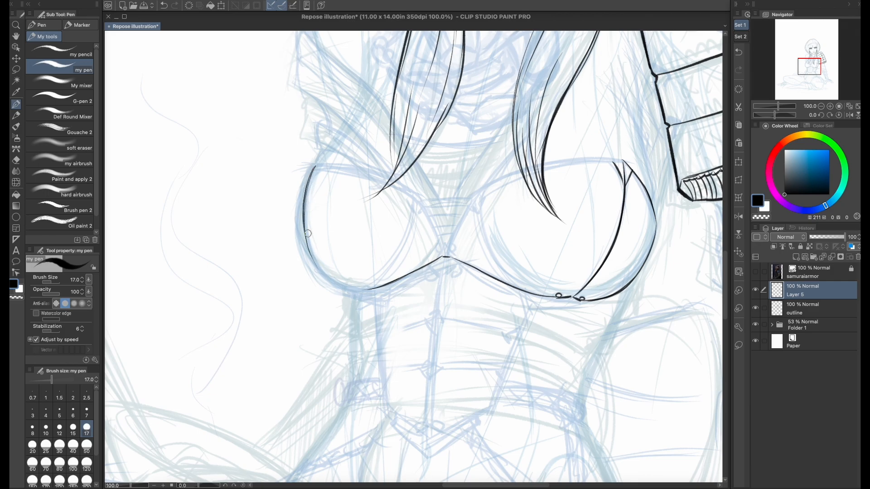
pyautogui.moveTo(308, 200)
pyautogui.mouseDown()
pyautogui.moveTo(313, 171)
pyautogui.moveTo(330, 196)
pyautogui.mouseUp()
pyautogui.moveTo(320, 227); pyautogui.dragTo(325, 272)
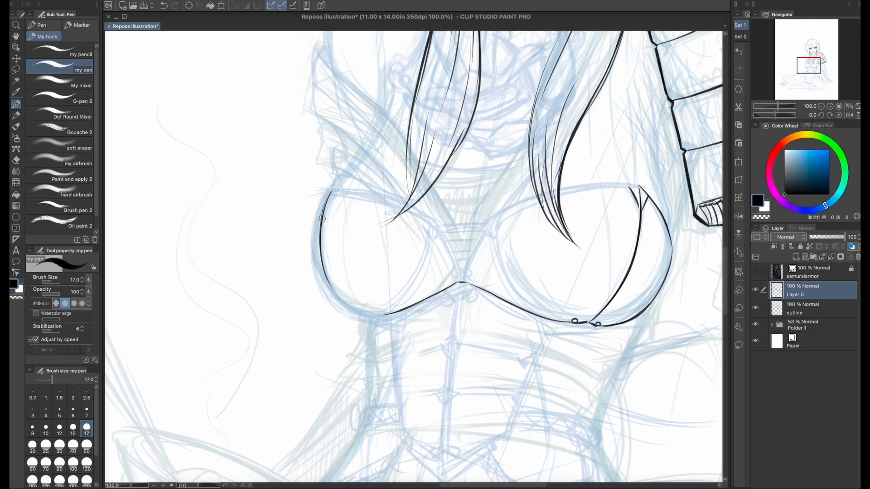
pyautogui.moveTo(320, 232)
pyautogui.mouseDown()
pyautogui.moveTo(334, 296)
pyautogui.moveTo(327, 278)
pyautogui.moveTo(342, 298)
pyautogui.moveTo(326, 279)
pyautogui.moveTo(357, 310)
pyautogui.mouseUp()
pyautogui.moveTo(327, 279); pyautogui.dragTo(370, 316)
pyautogui.moveTo(367, 315); pyautogui.dragTo(365, 314)
pyautogui.moveTo(331, 191); pyautogui.dragTo(323, 208)
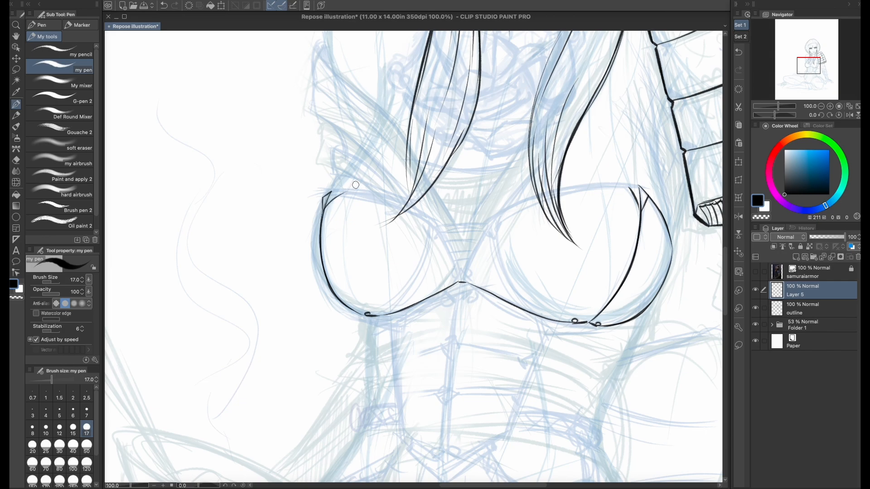
# - Ink the upper edge and the outer contour of the far chest armour cup, redoing strokes that miss the sketch
pyautogui.moveTo(329, 192); pyautogui.dragTo(368, 196)
pyautogui.hotkey('ctrl', 'z')
pyautogui.moveTo(332, 192); pyautogui.dragTo(370, 194)
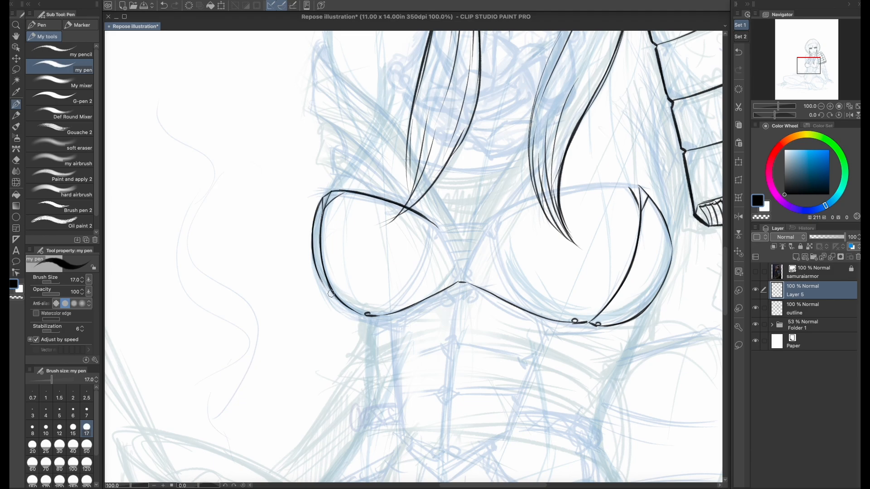
pyautogui.moveTo(313, 246); pyautogui.dragTo(347, 307)
pyautogui.moveTo(313, 258)
pyautogui.mouseDown()
pyautogui.moveTo(362, 319)
pyautogui.moveTo(315, 268)
pyautogui.moveTo(346, 308)
pyautogui.mouseUp()
pyautogui.hotkey('ctrl', 'z')
pyautogui.moveTo(320, 281); pyautogui.dragTo(378, 317)
# - Ink the upper edge of the cup beside the shoulder armour and the short bridge line joining both cups
pyautogui.moveTo(491, 305)
pyautogui.mouseDown()
pyautogui.moveTo(470, 324)
pyautogui.moveTo(437, 309)
pyautogui.mouseUp()
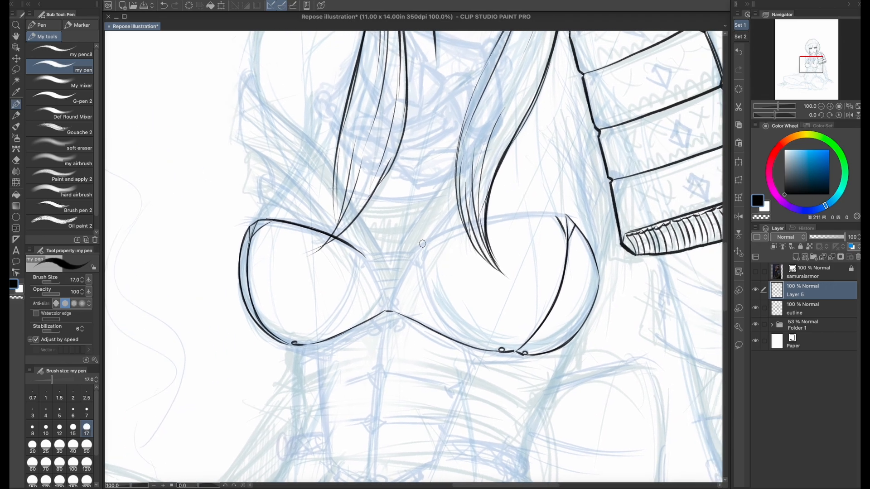
pyautogui.moveTo(417, 250); pyautogui.dragTo(564, 215)
pyautogui.press('super+z')
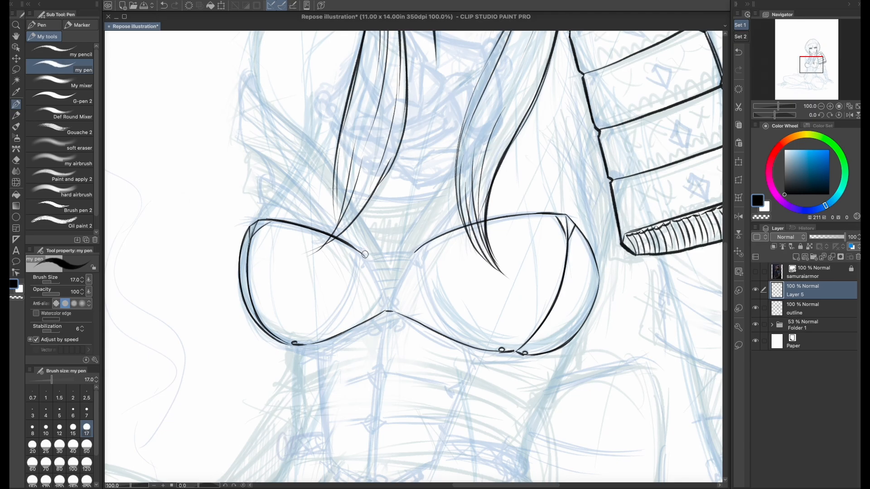
pyautogui.moveTo(365, 254); pyautogui.dragTo(415, 251)
pyautogui.press('super+z')
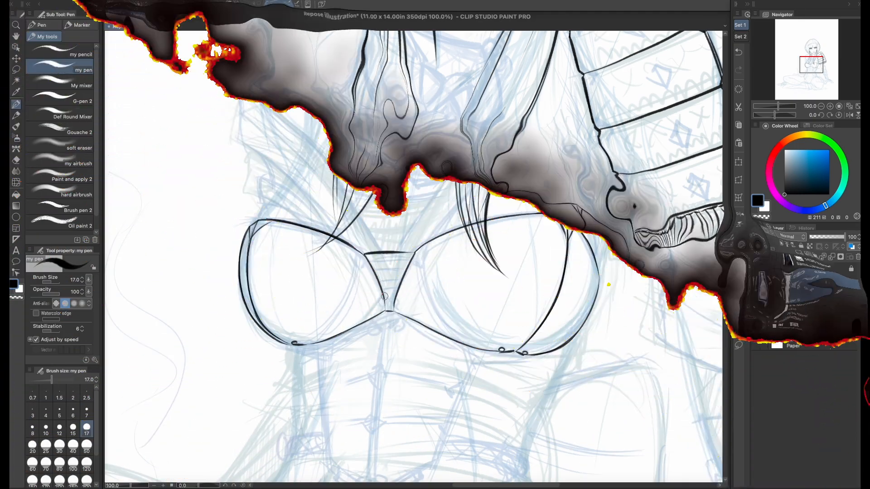
# - Ink the curved inner seams of both chest armour cups and the small notches at their inner upper corners
pyautogui.moveTo(415, 253); pyautogui.dragTo(450, 337)
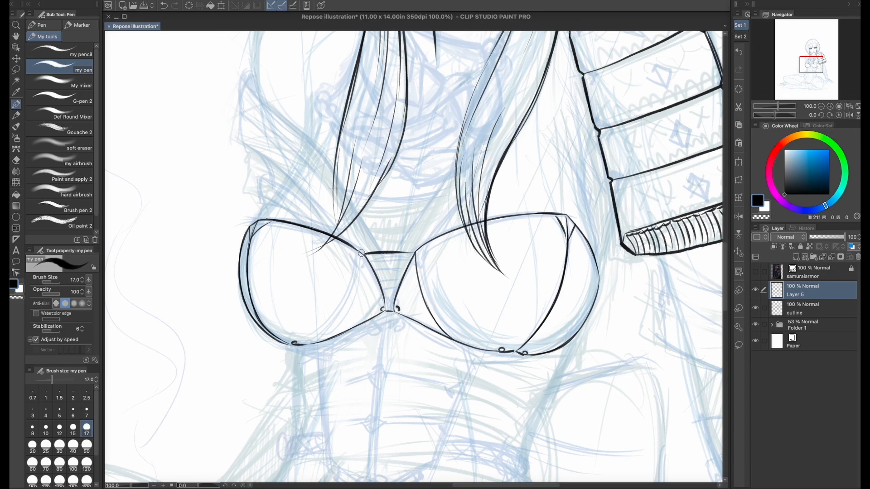
pyautogui.moveTo(361, 255); pyautogui.dragTo(320, 341)
pyautogui.moveTo(361, 255); pyautogui.dragTo(364, 262)
pyautogui.moveTo(416, 252); pyautogui.dragTo(413, 261)
pyautogui.moveTo(325, 342); pyautogui.dragTo(313, 218)
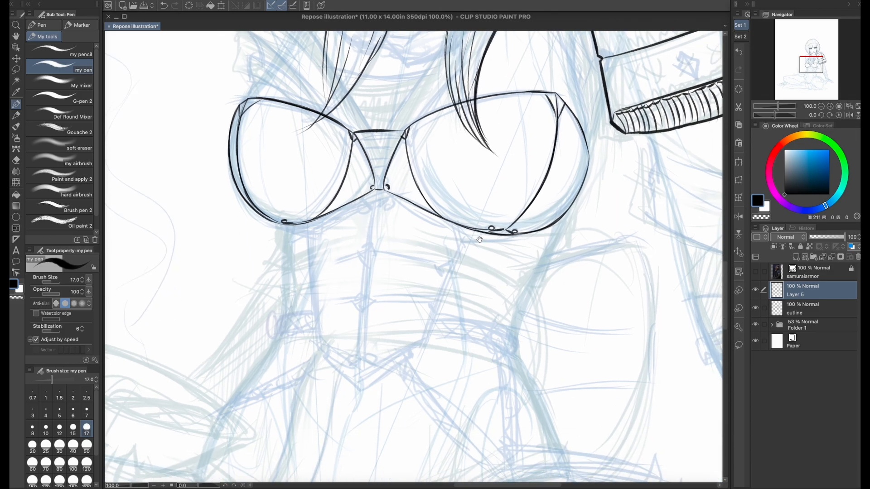
# - Ink the abdomen armour's double centre line, pointed lower edge and two curved horizontal plate lines
pyautogui.moveTo(375, 192); pyautogui.dragTo(360, 368)
pyautogui.moveTo(316, 337)
pyautogui.mouseDown()
pyautogui.moveTo(353, 370)
pyautogui.moveTo(422, 338)
pyautogui.mouseUp()
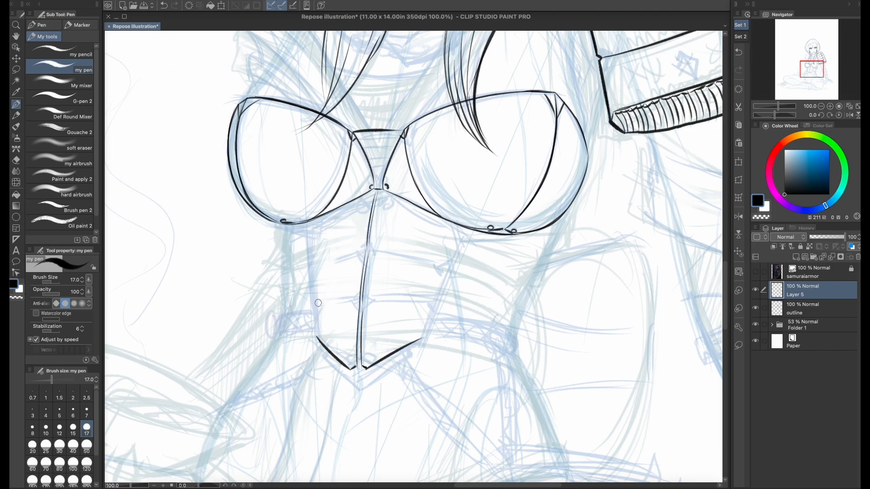
pyautogui.moveTo(321, 307); pyautogui.dragTo(350, 301)
pyautogui.moveTo(375, 302); pyautogui.dragTo(424, 306)
pyautogui.moveTo(314, 267); pyautogui.dragTo(366, 251)
pyautogui.moveTo(373, 251); pyautogui.dragTo(444, 269)
# - Ink the notched side edges of the abdomen plates on both sides up to the cups, undoing strokes that miss
pyautogui.moveTo(323, 307); pyautogui.dragTo(318, 309)
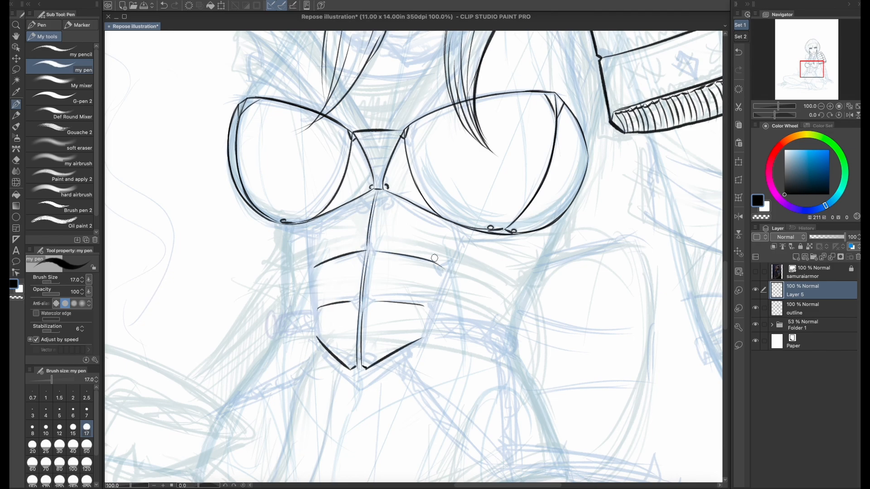
pyautogui.moveTo(433, 310); pyautogui.dragTo(421, 339)
pyautogui.moveTo(375, 301); pyautogui.dragTo(433, 313)
pyautogui.hotkey('ctrl', 'z')
pyautogui.moveTo(322, 306); pyautogui.dragTo(317, 338)
pyautogui.moveTo(313, 267); pyautogui.dragTo(316, 309)
pyautogui.moveTo(445, 268)
pyautogui.mouseDown()
pyautogui.moveTo(428, 306)
pyautogui.moveTo(452, 261)
pyautogui.mouseUp()
pyautogui.hotkey('ctrl', 'z')
pyautogui.moveTo(308, 232)
pyautogui.mouseDown()
pyautogui.moveTo(313, 267)
pyautogui.moveTo(316, 220)
pyautogui.mouseUp()
pyautogui.moveTo(457, 226); pyautogui.dragTo(461, 236)
pyautogui.hotkey('ctrl', 'z')
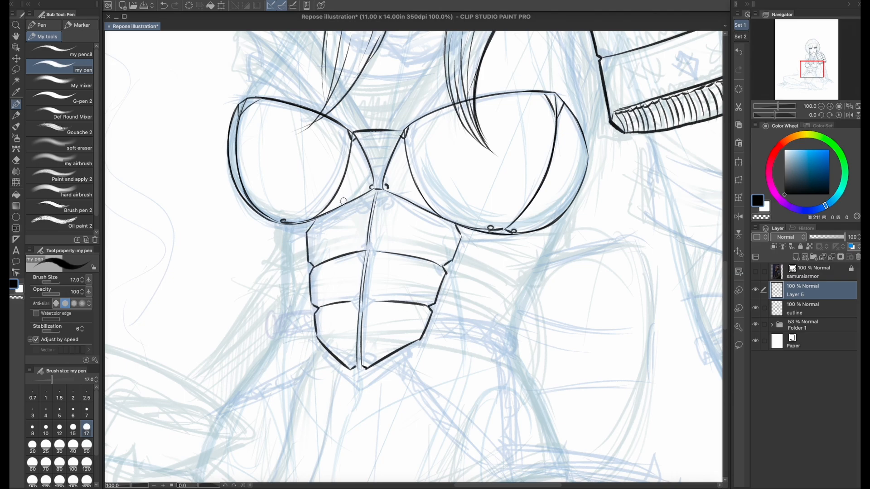
# - Add small rivets under the cups and diamond connectors along the abdomen armour's centre line
pyautogui.moveTo(319, 219)
pyautogui.mouseDown()
pyautogui.moveTo(369, 193)
pyautogui.moveTo(453, 225)
pyautogui.mouseUp()
pyautogui.moveTo(315, 220); pyautogui.dragTo(319, 220)
pyautogui.moveTo(368, 244); pyautogui.dragTo(360, 250)
pyautogui.moveTo(370, 243); pyautogui.dragTo(369, 260)
pyautogui.moveTo(360, 294)
pyautogui.mouseDown()
pyautogui.moveTo(353, 302)
pyautogui.moveTo(363, 312)
pyautogui.mouseUp()
pyautogui.moveTo(365, 195); pyautogui.dragTo(371, 205)
pyautogui.hotkey('ctrl', 'z')
pyautogui.moveTo(389, 194)
pyautogui.mouseDown()
pyautogui.moveTo(378, 204)
pyautogui.moveTo(362, 199)
pyautogui.mouseUp()
pyautogui.moveTo(385, 193); pyautogui.dragTo(389, 198)
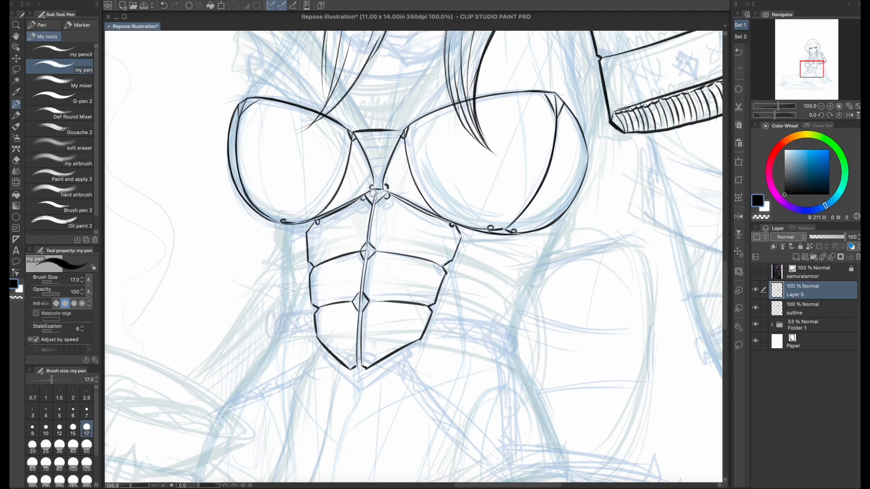
# - Ink the double-lined pointed trim with small rivets at the abdomen armour's lower tip and save the illustration
pyautogui.moveTo(354, 358); pyautogui.dragTo(349, 366)
pyautogui.moveTo(363, 358)
pyautogui.mouseDown()
pyautogui.moveTo(369, 364)
pyautogui.moveTo(323, 356)
pyautogui.moveTo(360, 387)
pyautogui.mouseUp()
pyautogui.moveTo(360, 388); pyautogui.dragTo(413, 352)
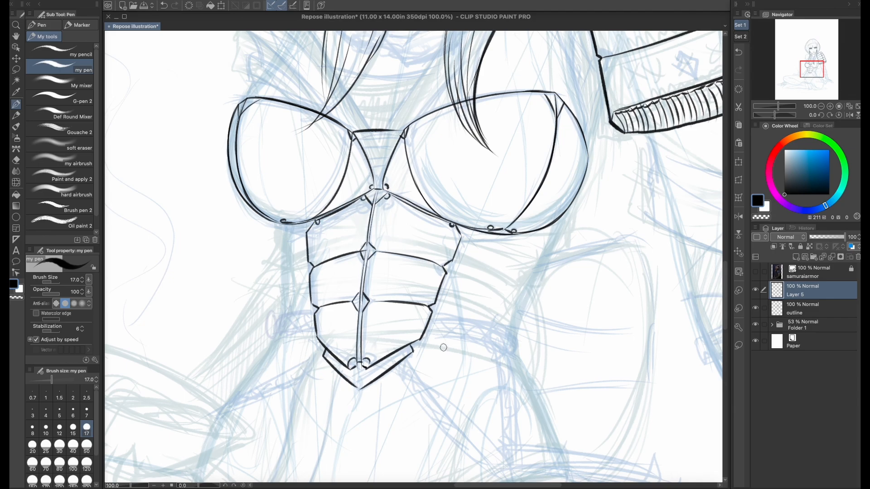
pyautogui.hotkey('ctrl', '0')
pyautogui.hotkey('ctrl', 's')
# - Examine the inked face, hair and armour at reduced zoom, switching to the outline layer and back to Layer 5
pyautogui.moveTo(447, 297); pyautogui.dragTo(415, 294)
pyautogui.click(811, 308)
pyautogui.hotkey('ctrl', '+')
pyautogui.hotkey('ctrl', '+')
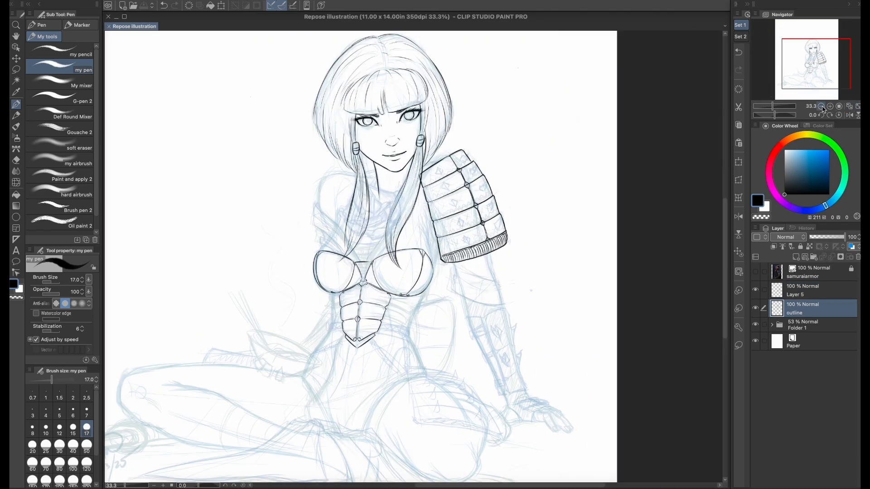
pyautogui.click(811, 291)
pyautogui.click(830, 106)
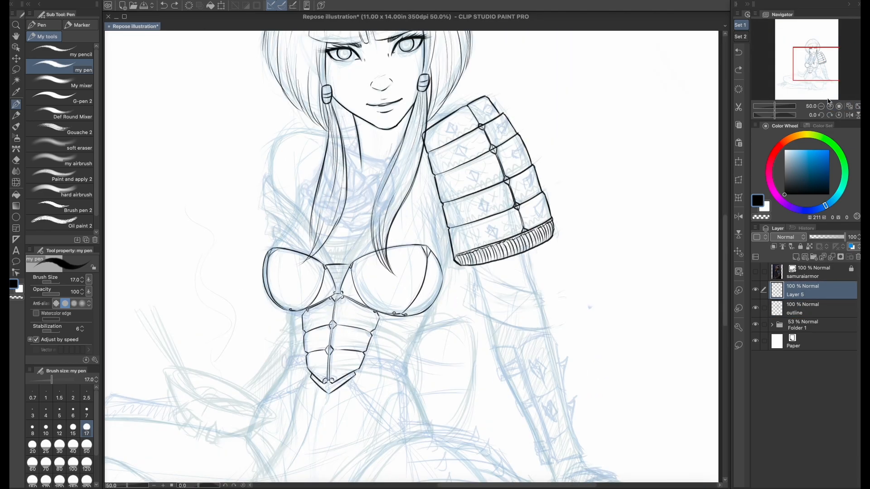
pyautogui.moveTo(800, 79); pyautogui.dragTo(804, 71)
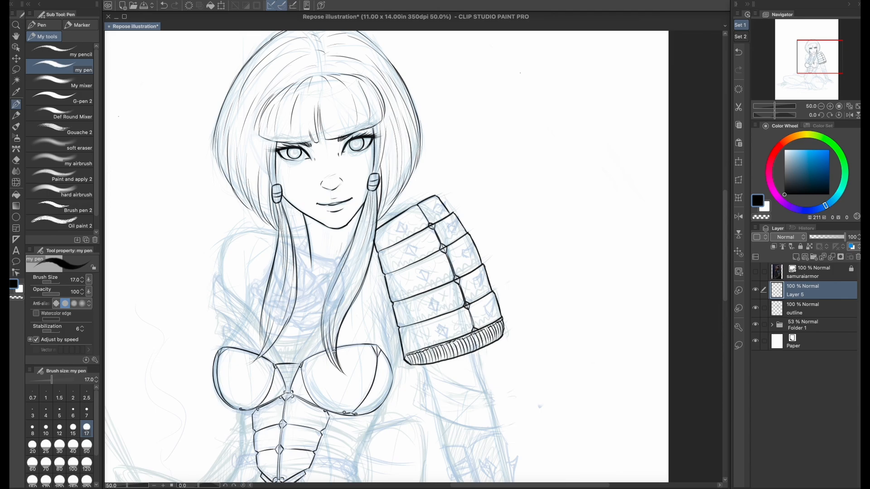
# - Ink the garment's long curved seam from the abdomen armour's tip to the crotch and thin fold lines across the lap
pyautogui.moveTo(552, 360); pyautogui.dragTo(602, 233)
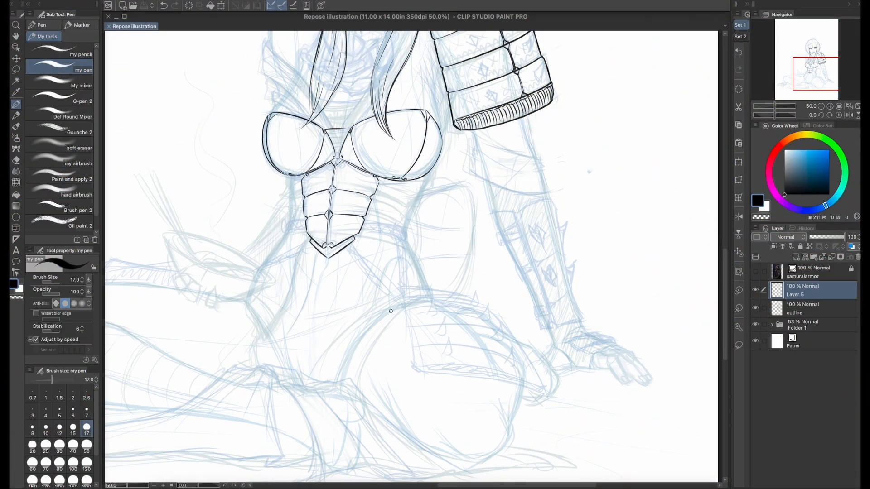
pyautogui.moveTo(446, 292); pyautogui.dragTo(509, 249)
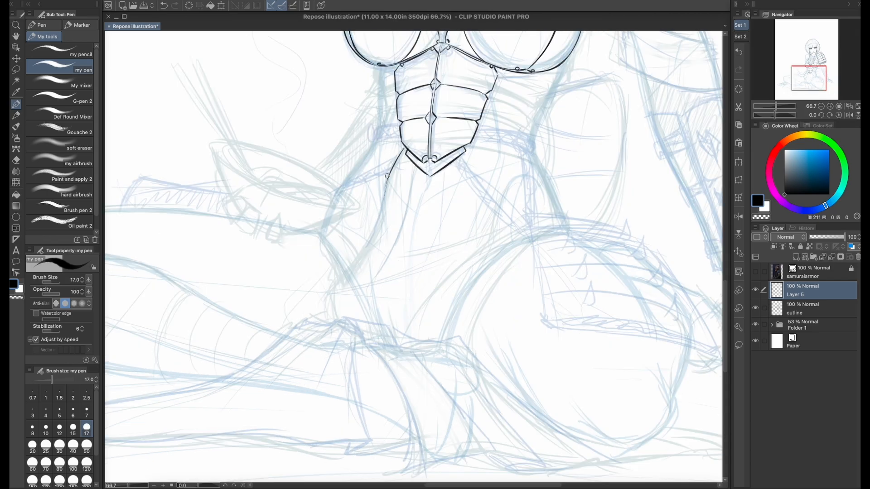
pyautogui.moveTo(387, 176); pyautogui.dragTo(343, 279)
pyautogui.moveTo(367, 251); pyautogui.dragTo(318, 290)
pyautogui.hotkey('ctrl', 'z')
pyautogui.moveTo(373, 230)
pyautogui.mouseDown()
pyautogui.moveTo(327, 294)
pyautogui.moveTo(327, 316)
pyautogui.moveTo(458, 254)
pyautogui.mouseUp()
pyautogui.moveTo(401, 257); pyautogui.dragTo(479, 235)
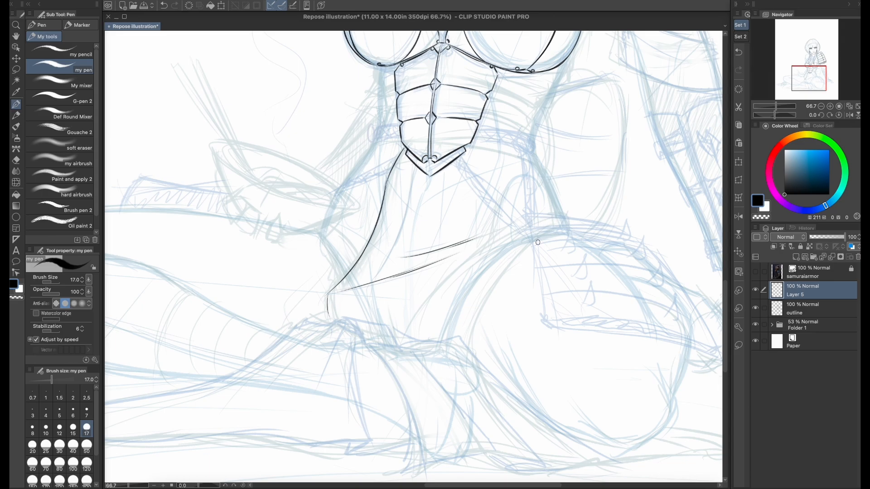
pyautogui.hotkey('ctrl', 'z')
# - Ink the curved inner contour of the raised thigh and the cloth folds running beside it, redoing strokes that miss
pyautogui.moveTo(533, 241); pyautogui.dragTo(466, 344)
pyautogui.hotkey('ctrl', 'z')
pyautogui.moveTo(541, 238); pyautogui.dragTo(470, 350)
pyautogui.moveTo(504, 269)
pyautogui.mouseDown()
pyautogui.moveTo(533, 237)
pyautogui.moveTo(439, 327)
pyautogui.mouseUp()
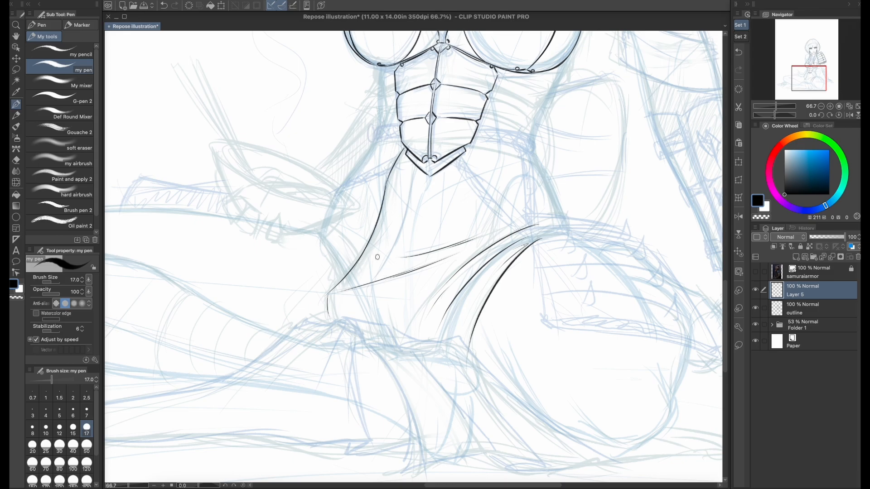
# - Ink the garment's slanted outer hip edge beside the long curved seam and add short creases at the hip
pyautogui.moveTo(315, 229); pyautogui.dragTo(347, 287)
pyautogui.hotkey('ctrl', 'z')
pyautogui.moveTo(314, 228); pyautogui.dragTo(340, 277)
pyautogui.moveTo(333, 228)
pyautogui.mouseDown()
pyautogui.moveTo(352, 252)
pyautogui.moveTo(362, 248)
pyautogui.mouseUp()
# - Ink the waist contour on the hand-on-hip side down to the hip corner, undoing strokes that miss
pyautogui.moveTo(446, 246); pyautogui.dragTo(468, 303)
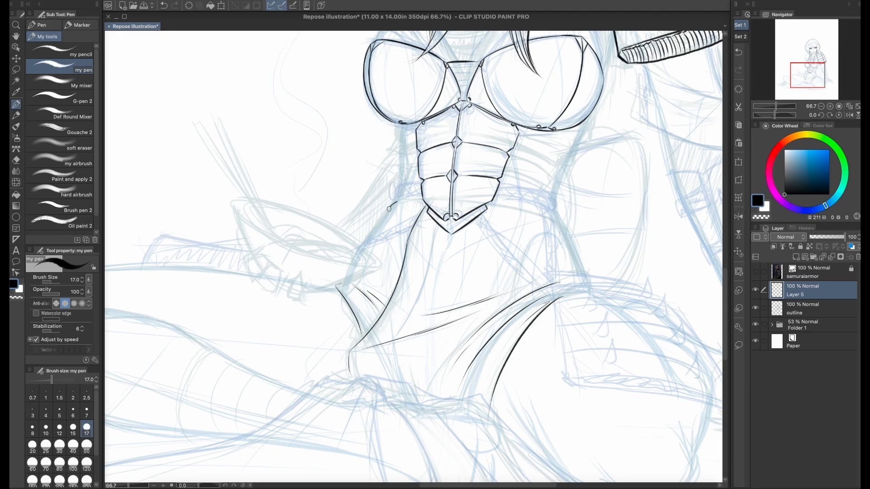
pyautogui.moveTo(392, 204); pyautogui.dragTo(343, 287)
pyautogui.press('super+z')
pyautogui.moveTo(374, 229); pyautogui.dragTo(350, 272)
pyautogui.press('super+z')
pyautogui.moveTo(382, 220); pyautogui.dragTo(351, 271)
# - Ink the opposite hip contour above the raised thigh and the folded upper edge and long side of the hanging cloth
pyautogui.hscroll(5, 506, 326)
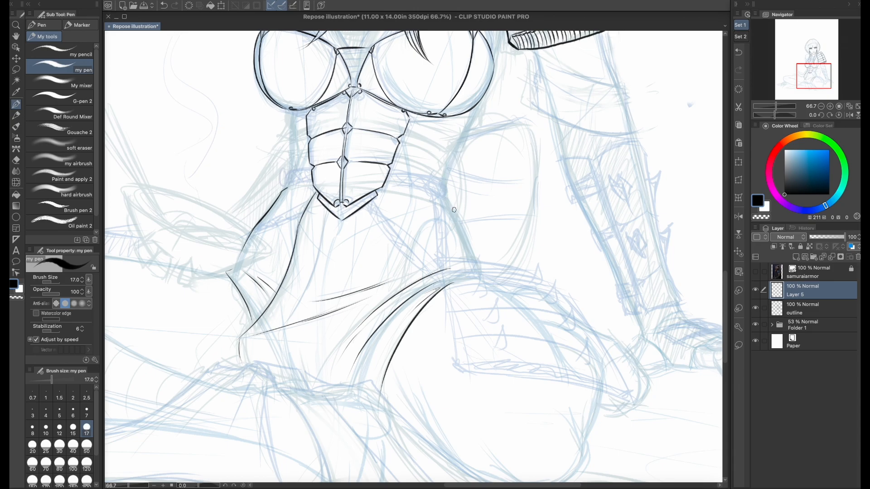
pyautogui.moveTo(451, 208)
pyautogui.mouseDown()
pyautogui.moveTo(480, 271)
pyautogui.moveTo(411, 272)
pyautogui.mouseUp()
pyautogui.moveTo(360, 344); pyautogui.dragTo(427, 235)
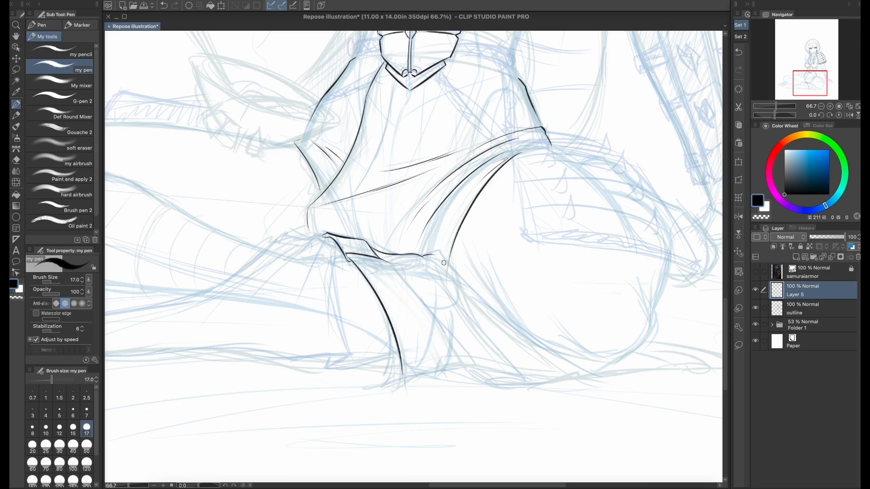
pyautogui.moveTo(432, 253); pyautogui.dragTo(447, 265)
# - Ink the rounded underside and outer contour of the raised thigh with short crease strokes, redoing strokes that miss
pyautogui.moveTo(517, 377); pyautogui.dragTo(391, 358)
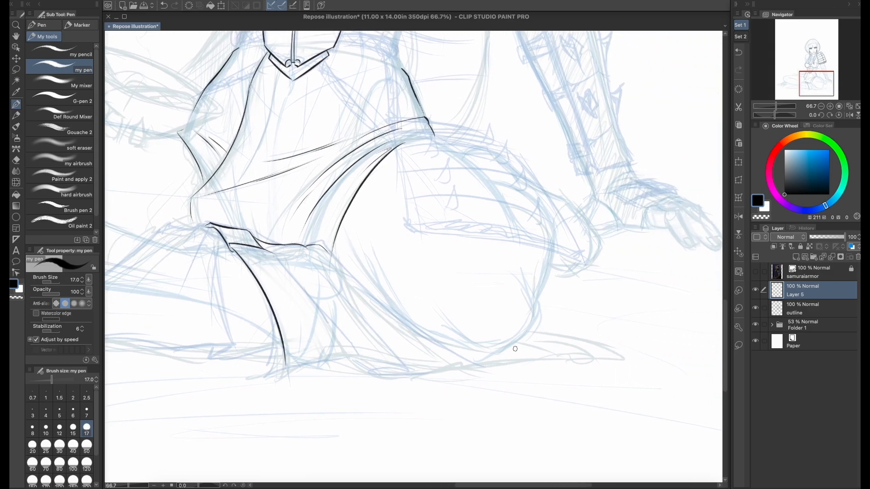
pyautogui.moveTo(353, 254); pyautogui.dragTo(537, 312)
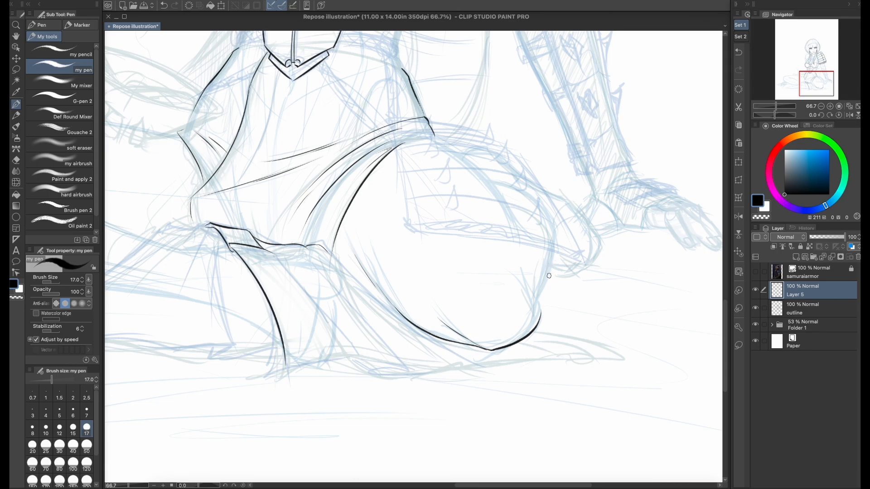
pyautogui.moveTo(541, 314)
pyautogui.mouseDown()
pyautogui.moveTo(538, 293)
pyautogui.moveTo(536, 312)
pyautogui.mouseUp()
pyautogui.moveTo(553, 247); pyautogui.dragTo(539, 299)
pyautogui.moveTo(552, 252); pyautogui.dragTo(537, 299)
pyautogui.hotkey('ctrl', 'z')
pyautogui.moveTo(552, 243); pyautogui.dragTo(539, 301)
# - Ink the cloth edge along the thigh's underside and the wavy outline of the cloth spread over the ground
pyautogui.moveTo(351, 252)
pyautogui.mouseDown()
pyautogui.moveTo(360, 269)
pyautogui.moveTo(342, 262)
pyautogui.moveTo(376, 305)
pyautogui.moveTo(441, 342)
pyautogui.moveTo(469, 346)
pyautogui.moveTo(474, 362)
pyautogui.mouseUp()
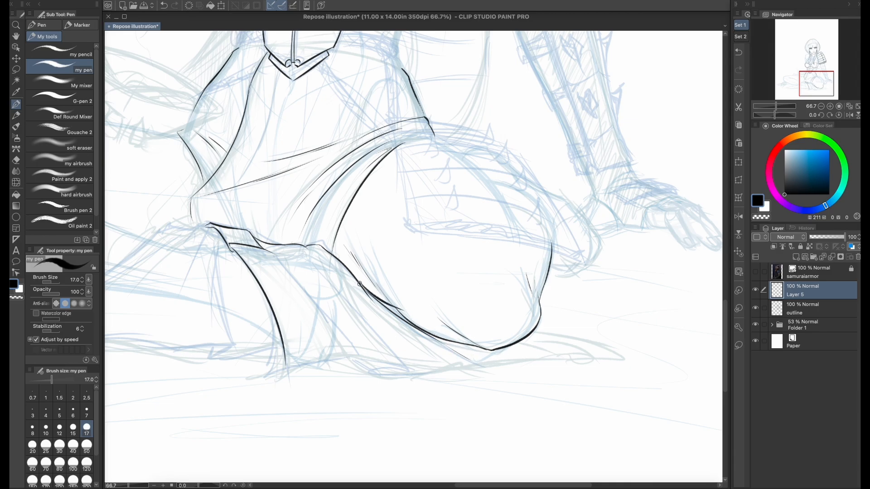
pyautogui.hotkey('ctrl', 'z')
pyautogui.moveTo(361, 285); pyautogui.dragTo(398, 314)
pyautogui.hotkey('ctrl', 'z')
pyautogui.moveTo(359, 283); pyautogui.dragTo(405, 315)
pyautogui.moveTo(534, 332); pyautogui.dragTo(620, 352)
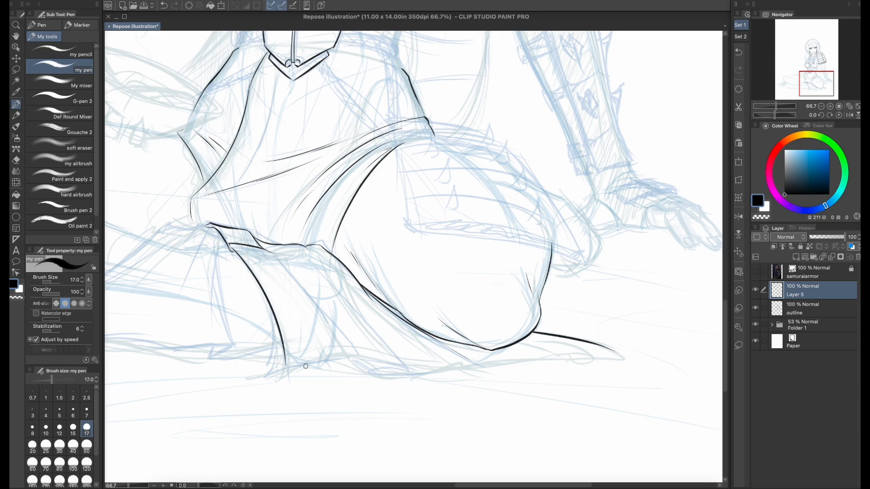
pyautogui.moveTo(283, 369)
pyautogui.mouseDown()
pyautogui.moveTo(327, 360)
pyautogui.moveTo(396, 371)
pyautogui.moveTo(628, 355)
pyautogui.mouseUp()
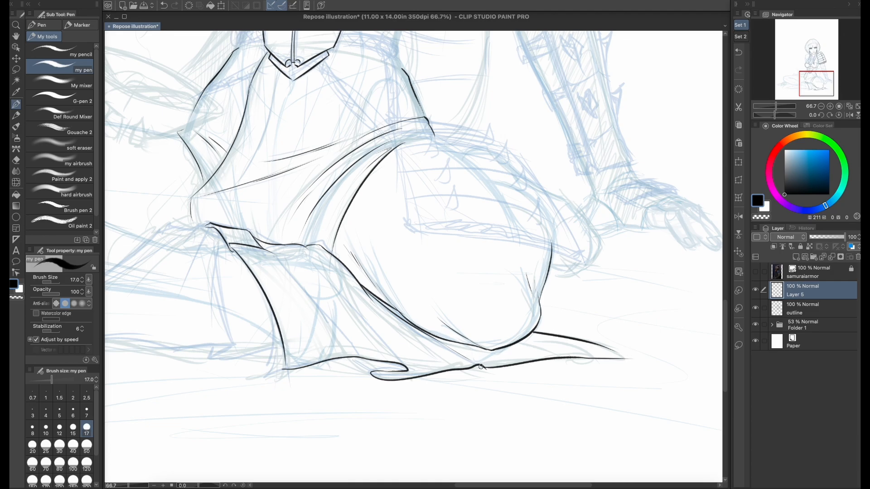
# - Ink the long diagonal folds of the hanging cloth and hatch the underside of its folded hem
pyautogui.moveTo(320, 258); pyautogui.dragTo(387, 344)
pyautogui.hotkey('ctrl', 'z')
pyautogui.moveTo(335, 276); pyautogui.dragTo(416, 371)
pyautogui.hotkey('ctrl', 'z')
pyautogui.hotkey('ctrl', 'y')
pyautogui.moveTo(363, 358)
pyautogui.mouseDown()
pyautogui.moveTo(381, 372)
pyautogui.moveTo(398, 371)
pyautogui.mouseUp()
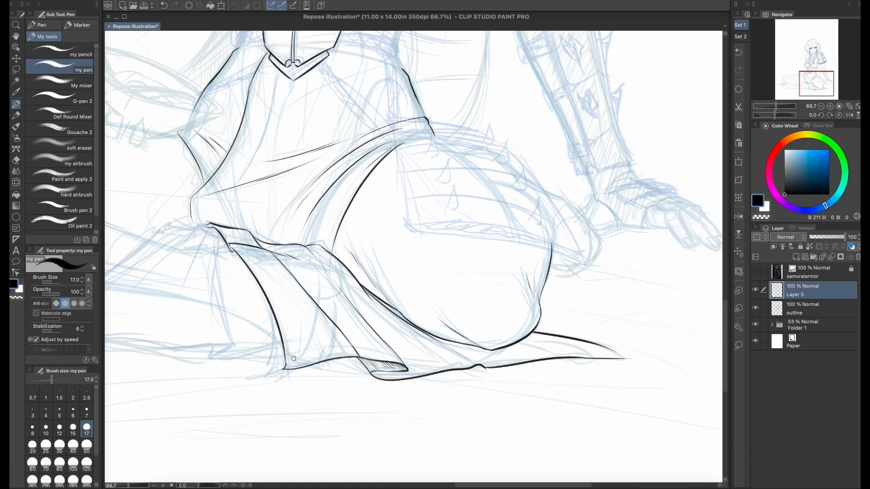
pyautogui.moveTo(303, 333); pyautogui.dragTo(424, 327)
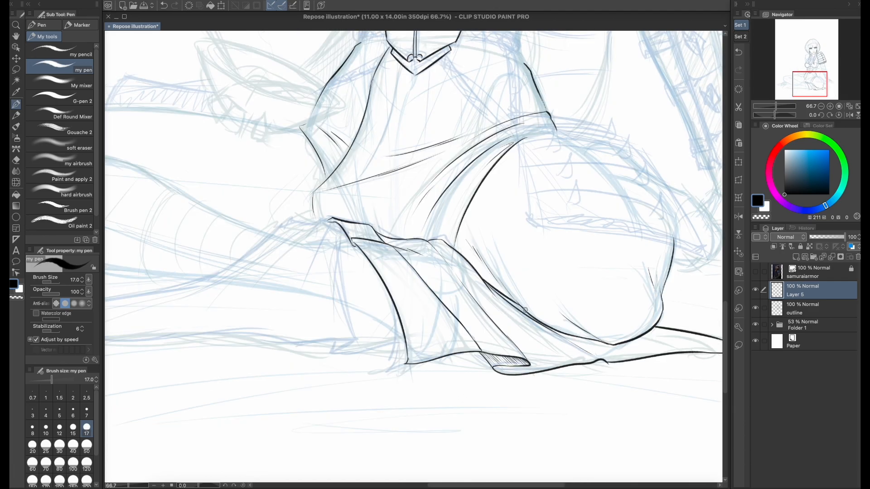
# - Add thin hair strands to the fringe in a horizontally mirrored view, undoing a strand that misses
pyautogui.click(821, 106)
pyautogui.hotkey('ctrl', '0')
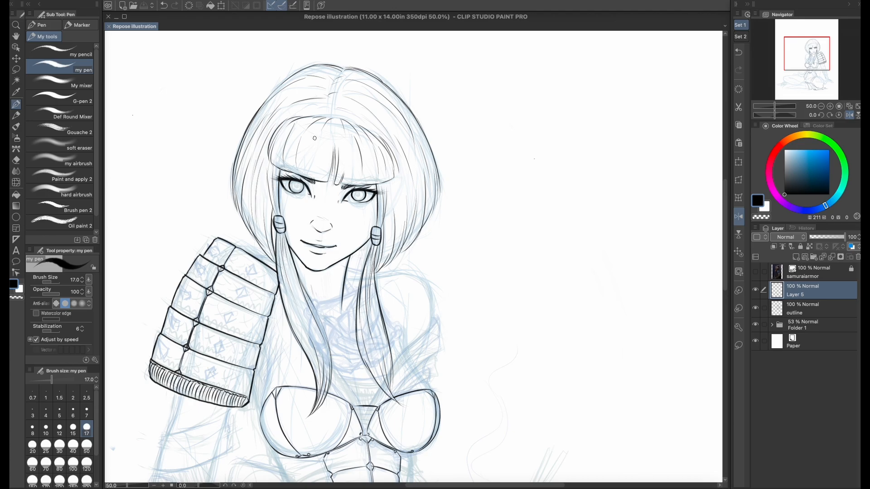
pyautogui.moveTo(318, 126); pyautogui.dragTo(308, 165)
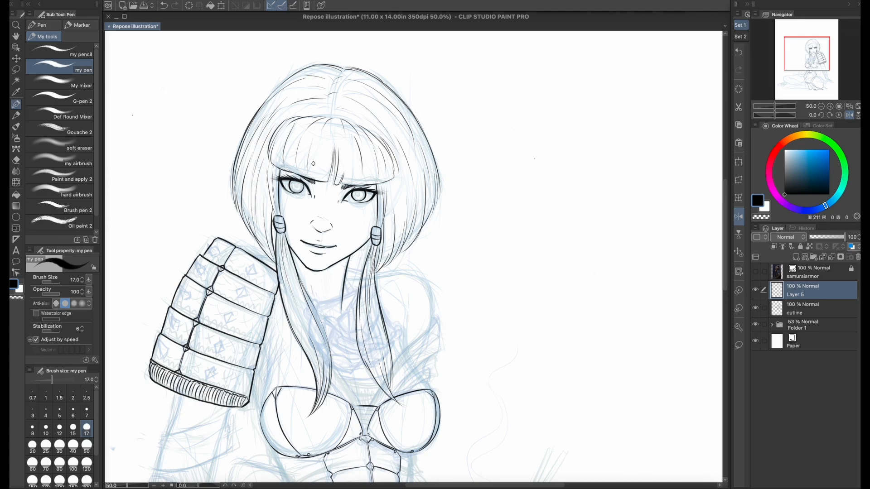
pyautogui.hotkey('ctrl', 'z')
pyautogui.moveTo(303, 132); pyautogui.dragTo(295, 174)
pyautogui.moveTo(327, 119)
pyautogui.mouseDown()
pyautogui.moveTo(311, 157)
pyautogui.moveTo(341, 166)
pyautogui.moveTo(343, 179)
pyautogui.mouseUp()
# - Review the figure zoomed out to 33.3% and turn off the horizontal mirroring of the view
pyautogui.moveTo(814, 55); pyautogui.dragTo(819, 61)
pyautogui.click(821, 107)
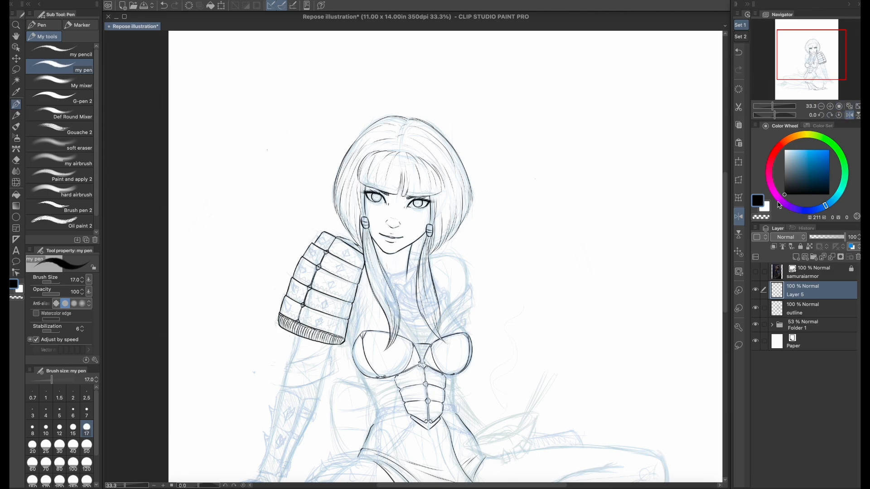
pyautogui.click(849, 115)
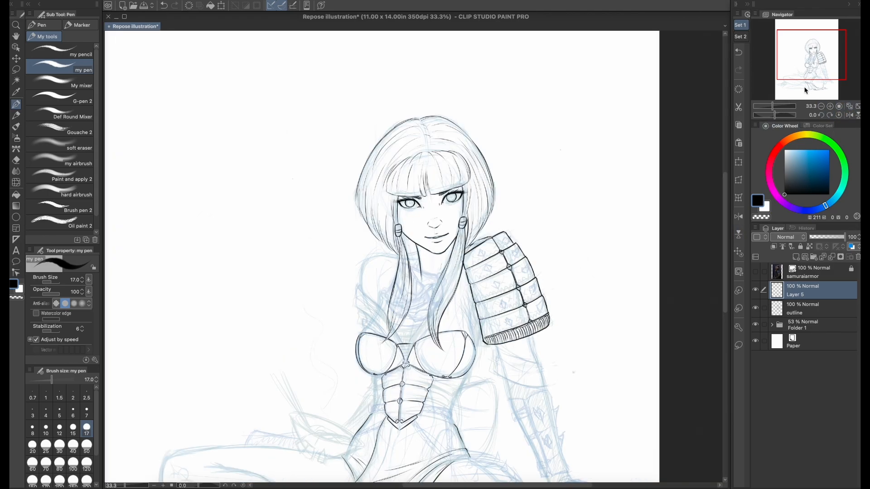
pyautogui.moveTo(496, 266); pyautogui.dragTo(432, 239)
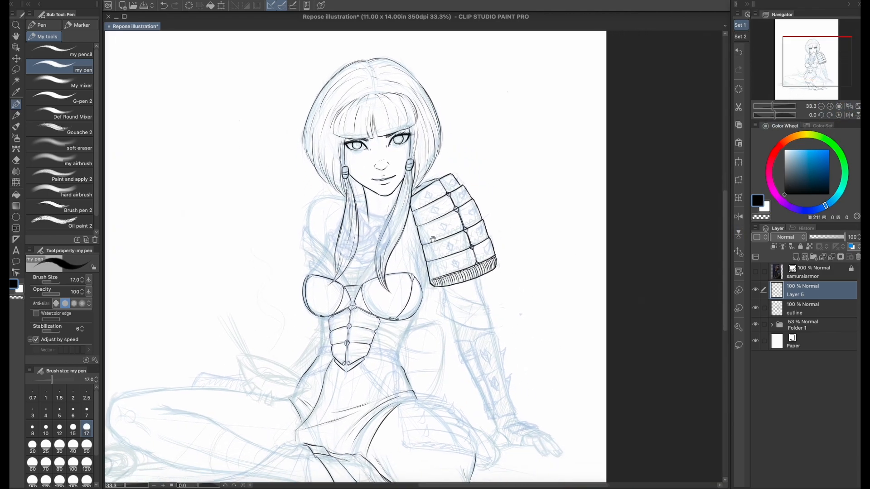